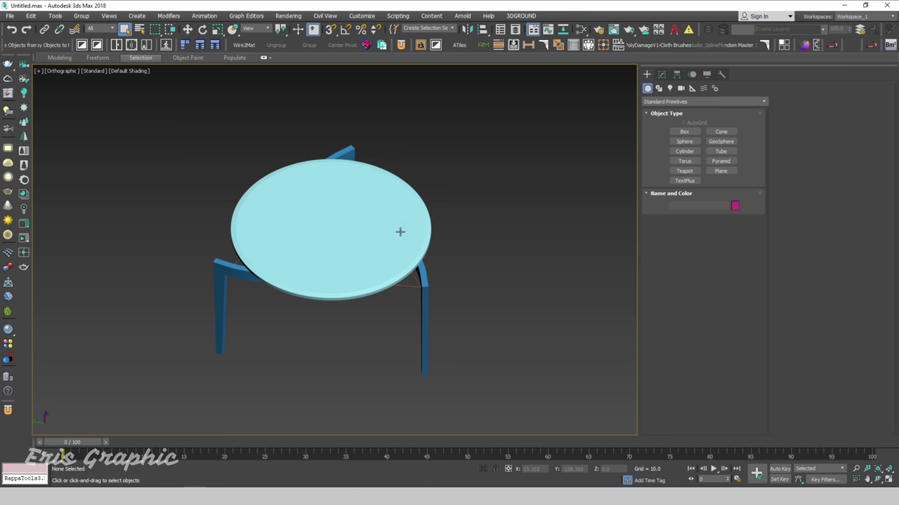
# Select the round glass tabletop of the table model
pyautogui.click(398, 259)
# Isolate the curved leg Arc002 with Alt+Q and expand its Modifier List
pyautogui.click(471, 349)
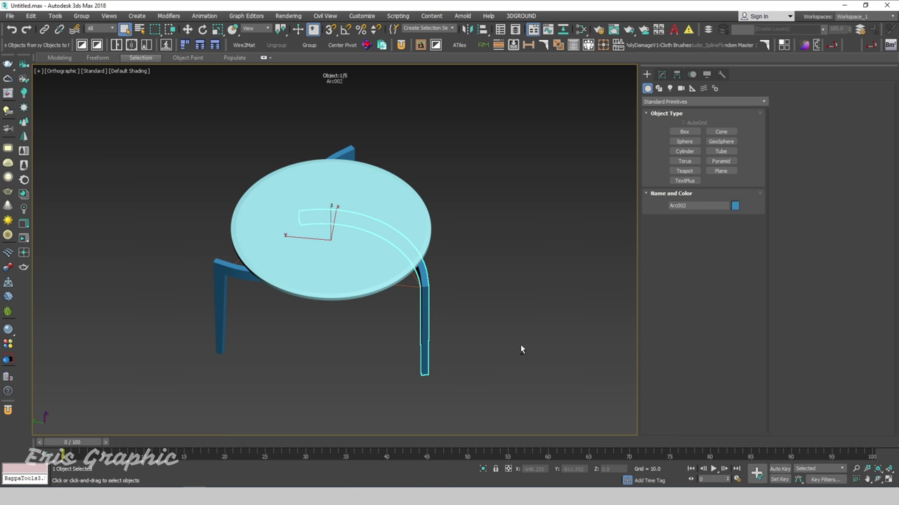
pyautogui.keyDown('alt'); pyautogui.moveTo(520, 344); pyautogui.dragTo(463, 372, button='middle'); pyautogui.keyUp('alt')
pyautogui.click(390, 351)
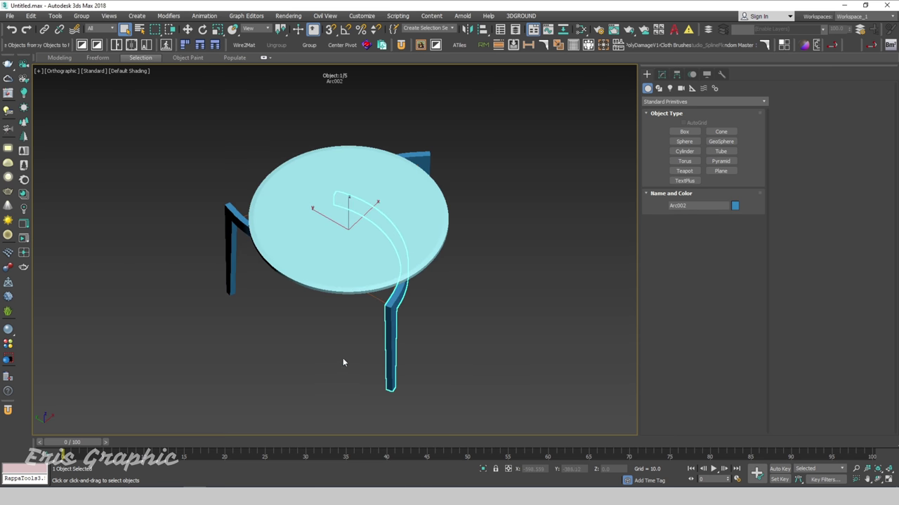
pyautogui.hotkey('alt', 'q')
pyautogui.keyDown('alt'); pyautogui.moveTo(492, 278); pyautogui.dragTo(415, 255, button='middle'); pyautogui.keyUp('alt')
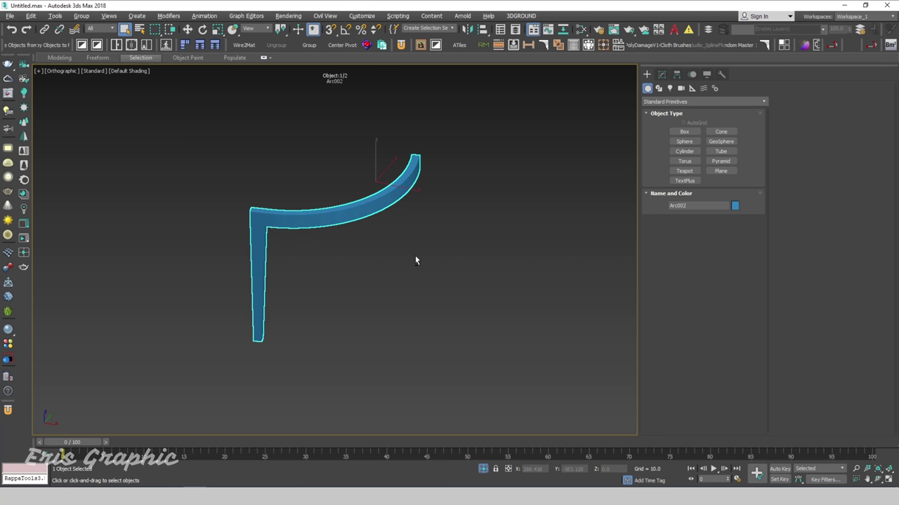
pyautogui.click(662, 75)
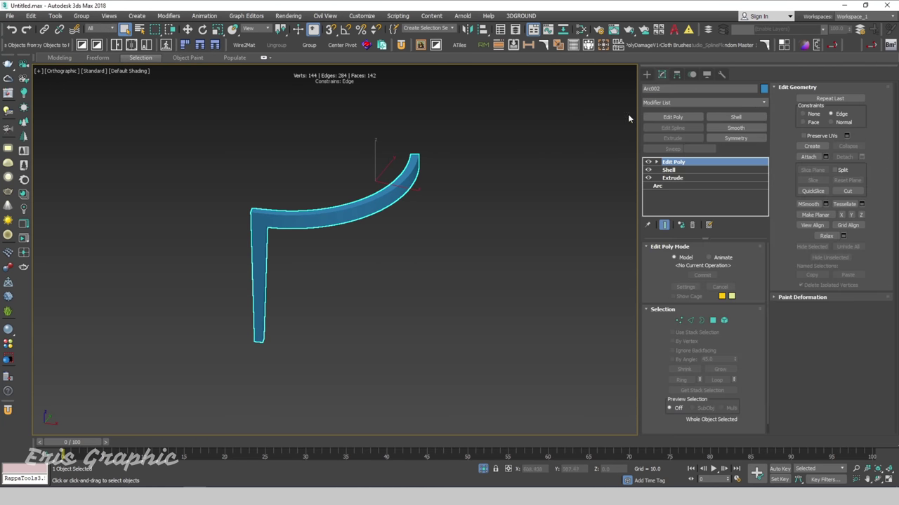
pyautogui.click(691, 104)
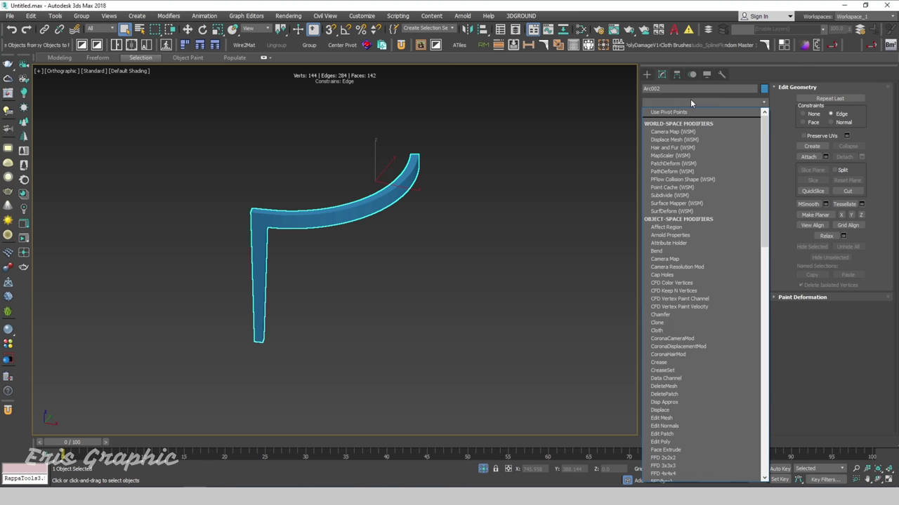
# Add an Unwrap UVW modifier to Arc002 and test-select a block of faces
pyautogui.press('u')
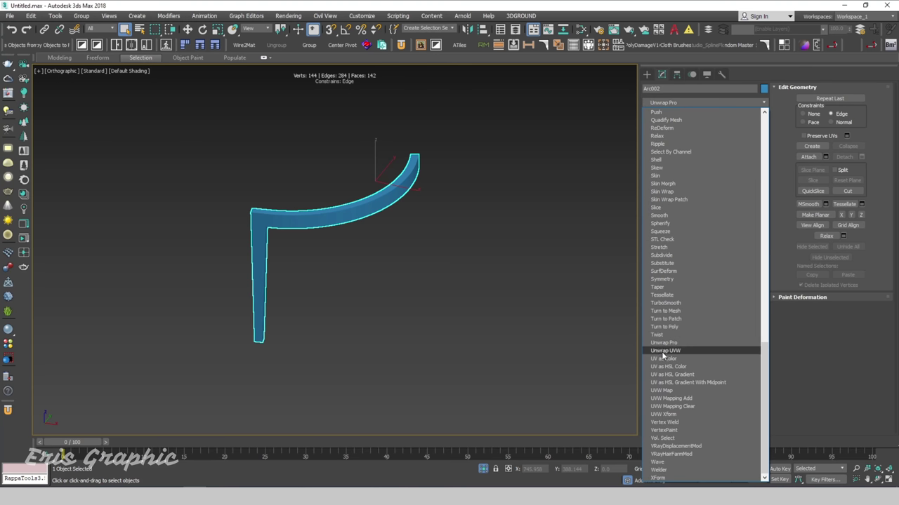
pyautogui.click(660, 350)
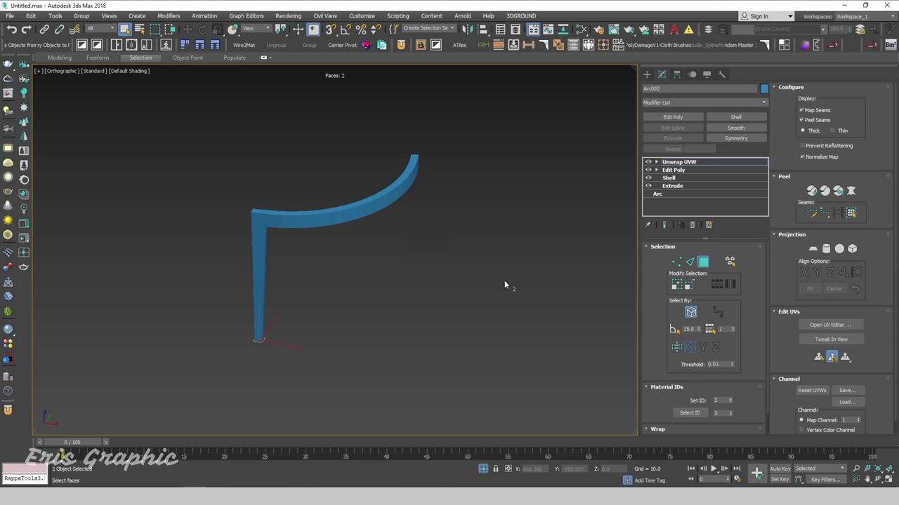
pyautogui.moveTo(179, 149); pyautogui.dragTo(535, 407)
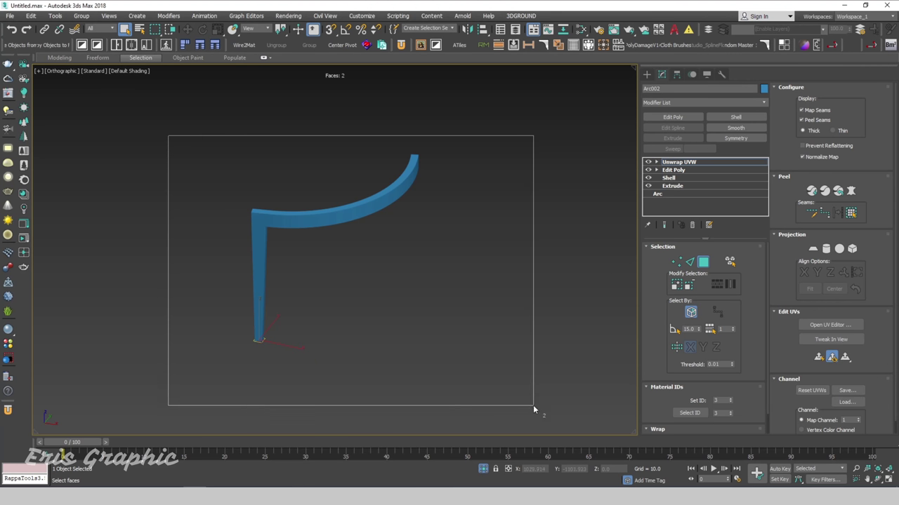
pyautogui.moveTo(535, 407)
pyautogui.keyDown('alt'); pyautogui.mouseDown(button='middle')
pyautogui.moveTo(349, 297)
pyautogui.moveTo(495, 264)
pyautogui.moveTo(365, 294)
pyautogui.moveTo(379, 299)
pyautogui.mouseUp(button='middle'); pyautogui.keyUp('alt')
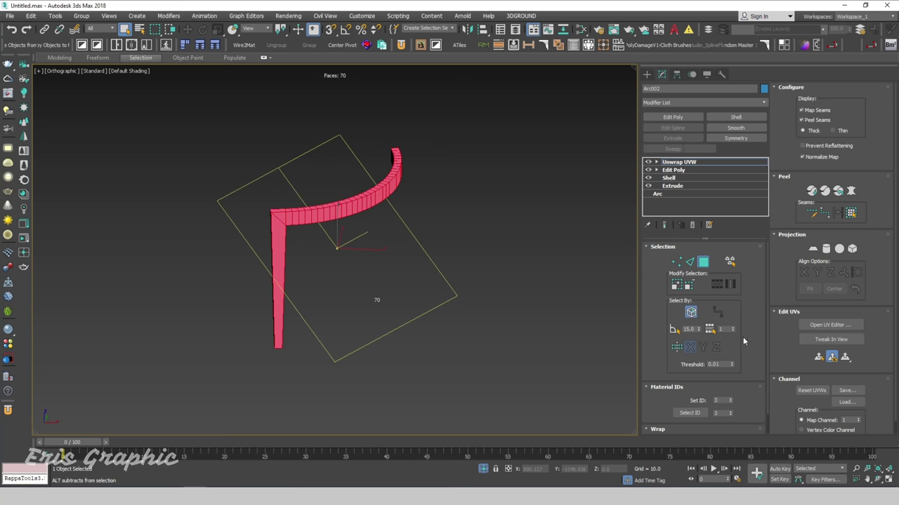
# Select all leg faces, clear the selection, and turn on Edged Faces display
pyautogui.moveTo(146, 111); pyautogui.dragTo(449, 367)
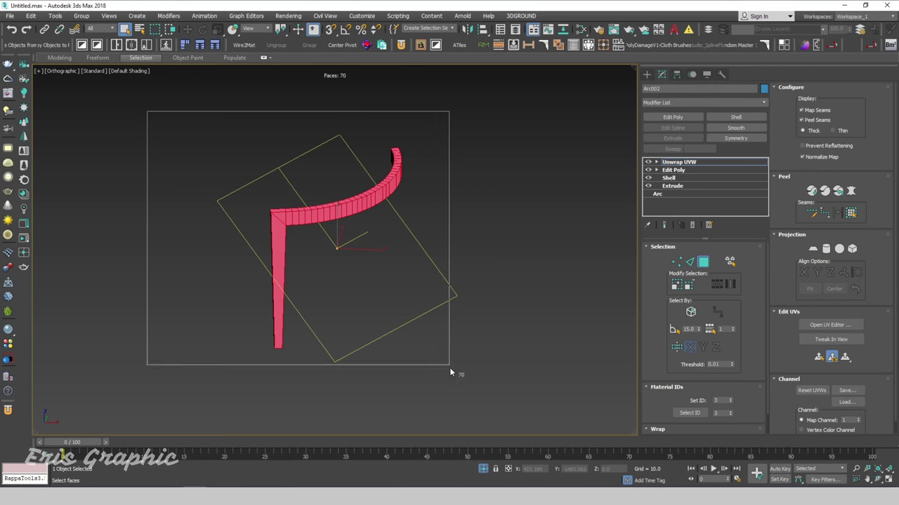
pyautogui.moveTo(431, 365)
pyautogui.keyDown('alt'); pyautogui.mouseDown(button='middle')
pyautogui.moveTo(552, 311)
pyautogui.moveTo(405, 341)
pyautogui.moveTo(630, 348)
pyautogui.mouseUp(button='middle'); pyautogui.keyUp('alt')
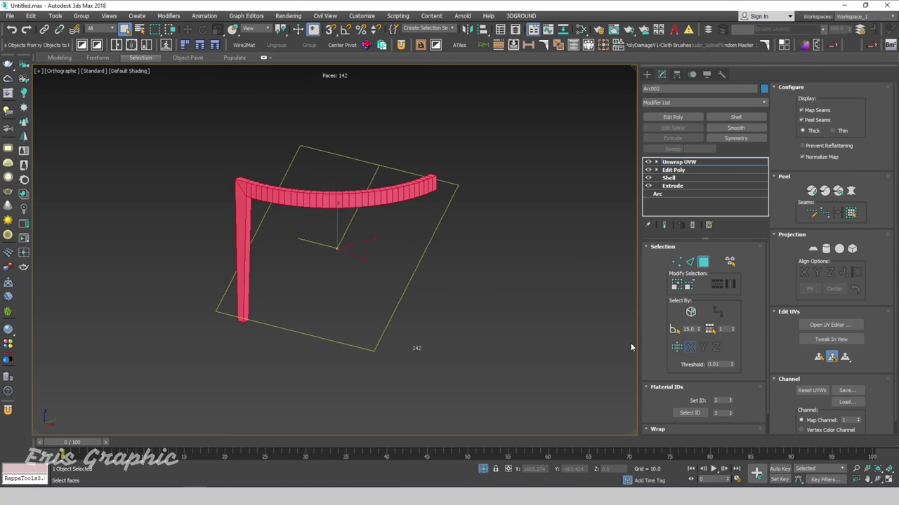
pyautogui.moveTo(415, 239)
pyautogui.keyDown('alt'); pyautogui.mouseDown(button='middle')
pyautogui.moveTo(494, 245)
pyautogui.moveTo(484, 266)
pyautogui.mouseUp(button='middle'); pyautogui.keyUp('alt')
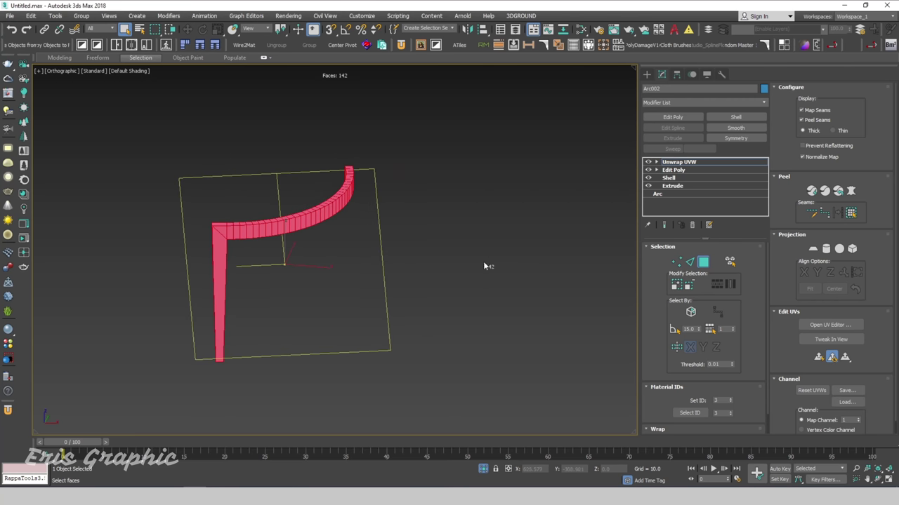
pyautogui.click(448, 231)
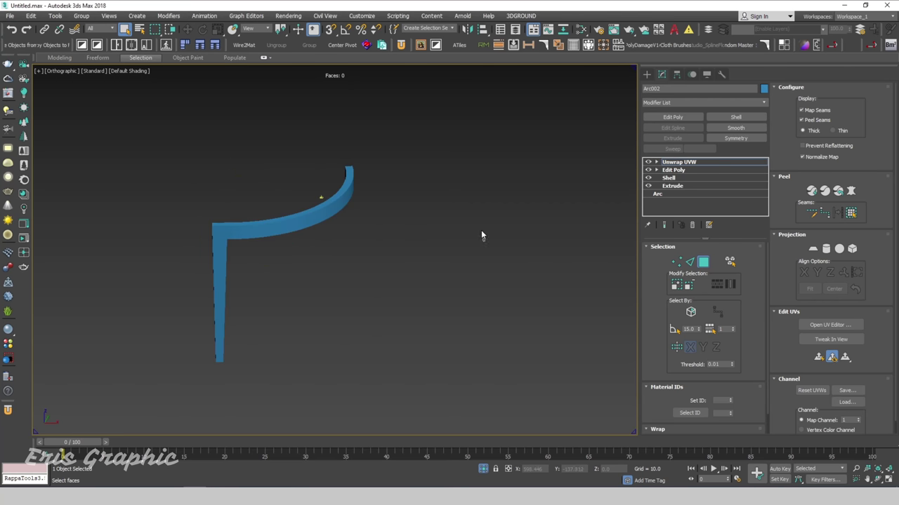
pyautogui.press('F4')
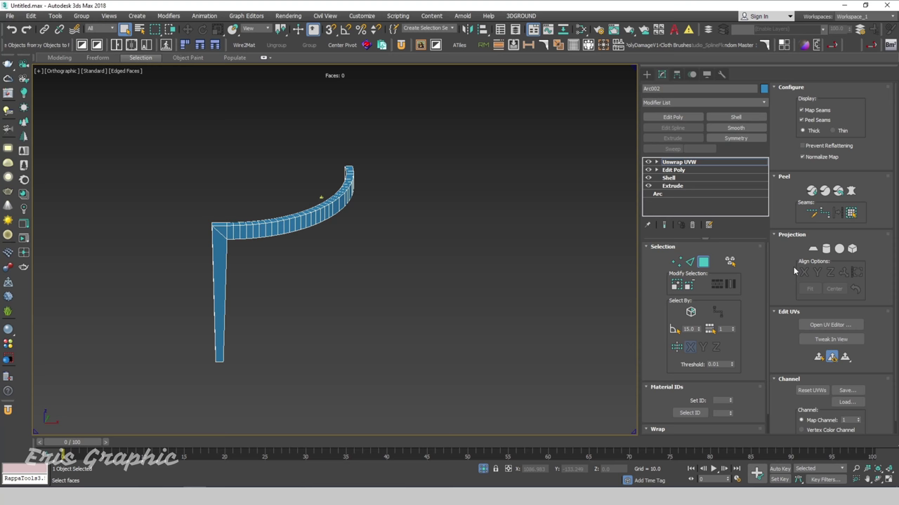
# Mark the corner's top edge as a seam using Edit Seams
pyautogui.click(812, 214)
pyautogui.scroll(2, 211, 239)
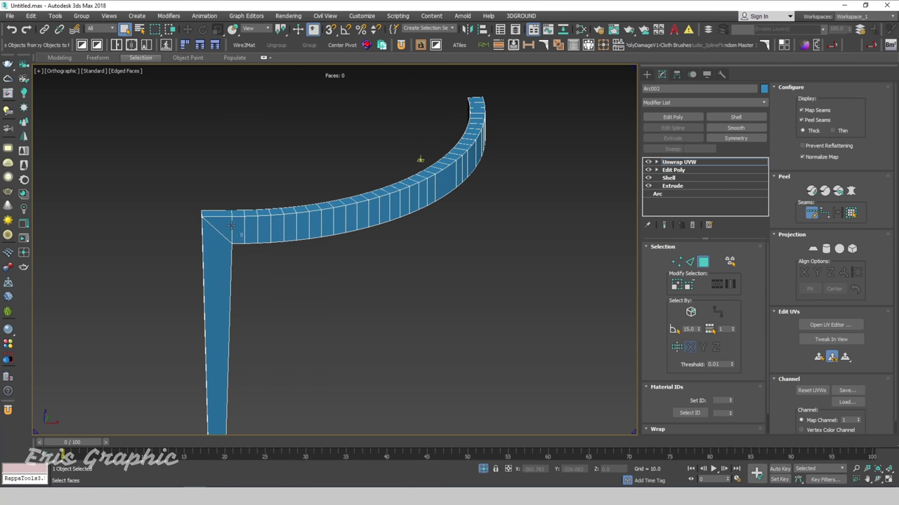
pyautogui.scroll(2, 225, 224)
pyautogui.click(220, 214)
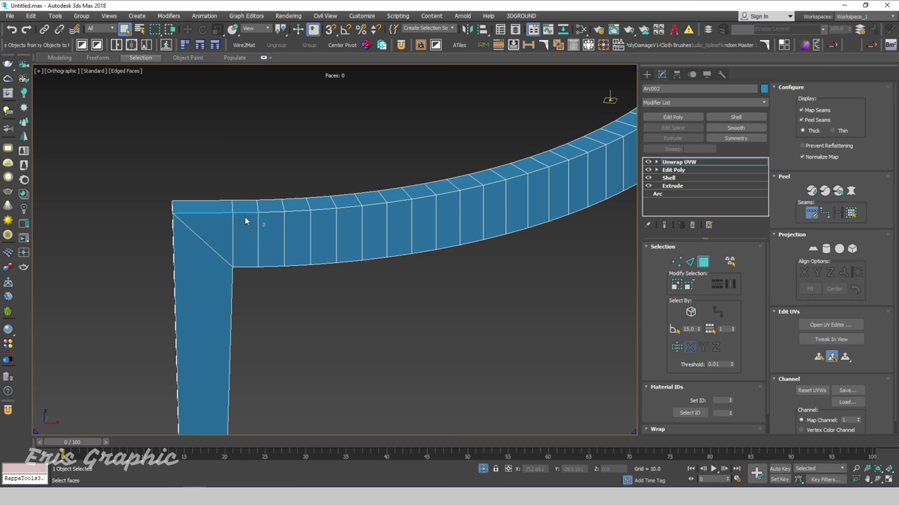
pyautogui.scroll(-3, 245, 221)
pyautogui.moveTo(360, 260)
pyautogui.keyDown('alt'); pyautogui.mouseDown(button='middle')
pyautogui.moveTo(335, 290)
pyautogui.moveTo(385, 308)
pyautogui.mouseUp(button='middle'); pyautogui.keyUp('alt')
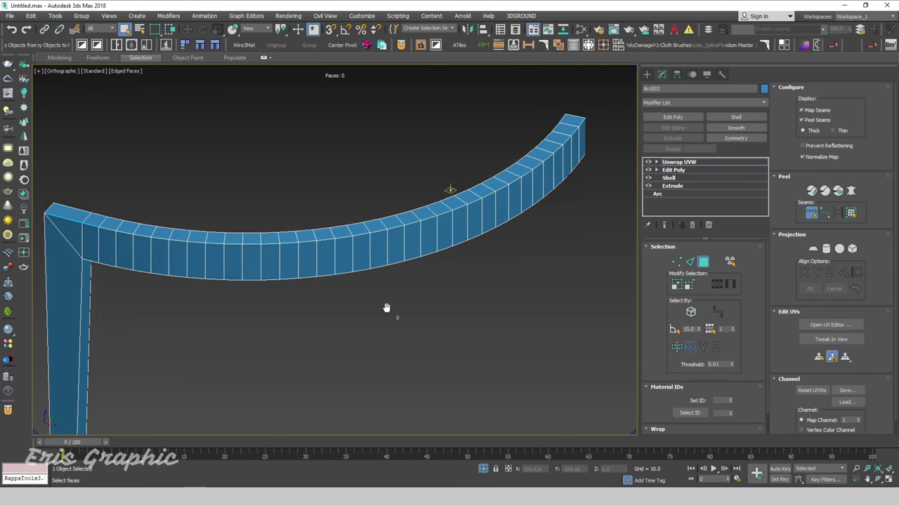
pyautogui.scroll(-2, 386, 307)
# Draw a point-to-point seam along the arc's top edge in wireframe view
pyautogui.click(825, 212)
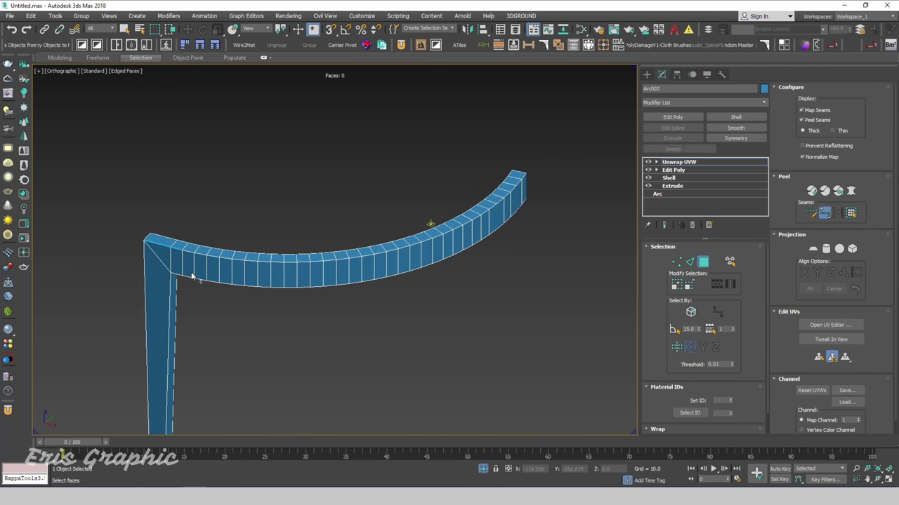
pyautogui.scroll(2, 192, 276)
pyautogui.click(170, 233)
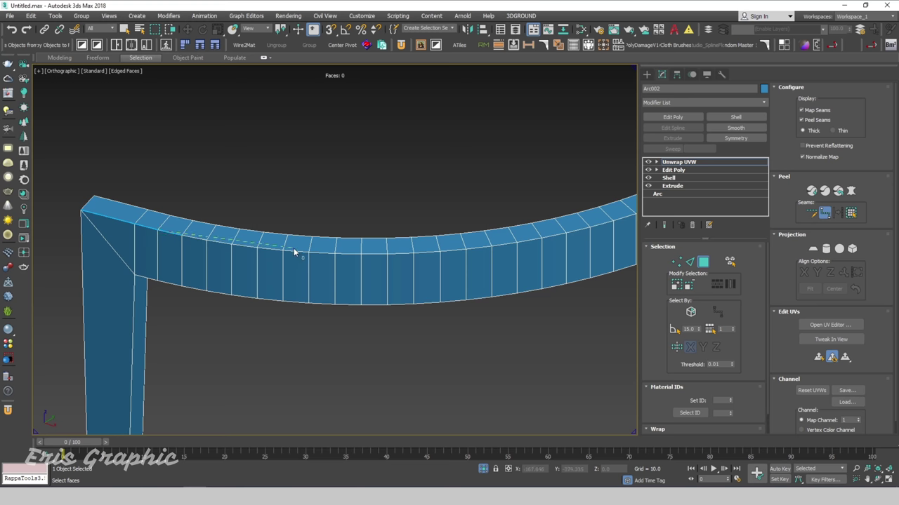
pyautogui.press('F3')
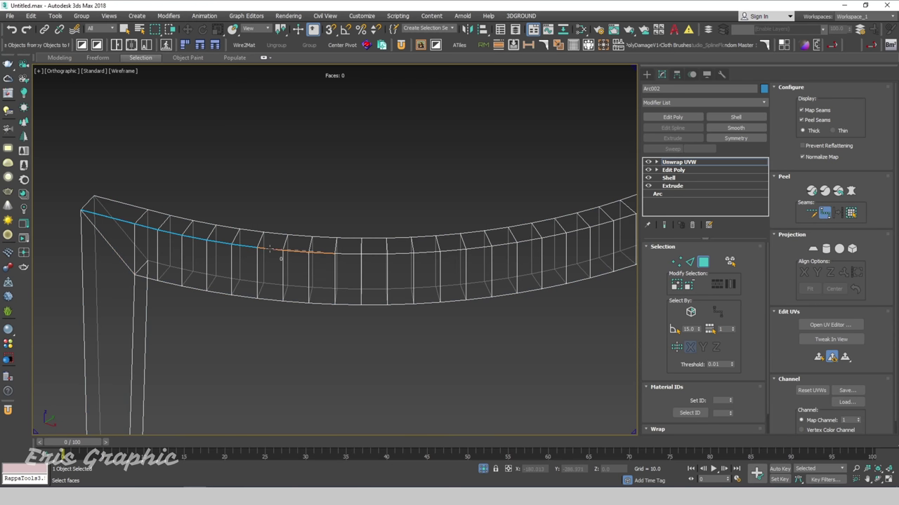
pyautogui.moveTo(302, 251)
pyautogui.keyDown('alt'); pyautogui.mouseDown(button='middle')
pyautogui.moveTo(345, 287)
pyautogui.moveTo(245, 267)
pyautogui.mouseUp(button='middle'); pyautogui.keyUp('alt')
pyautogui.scroll(2, 409, 288)
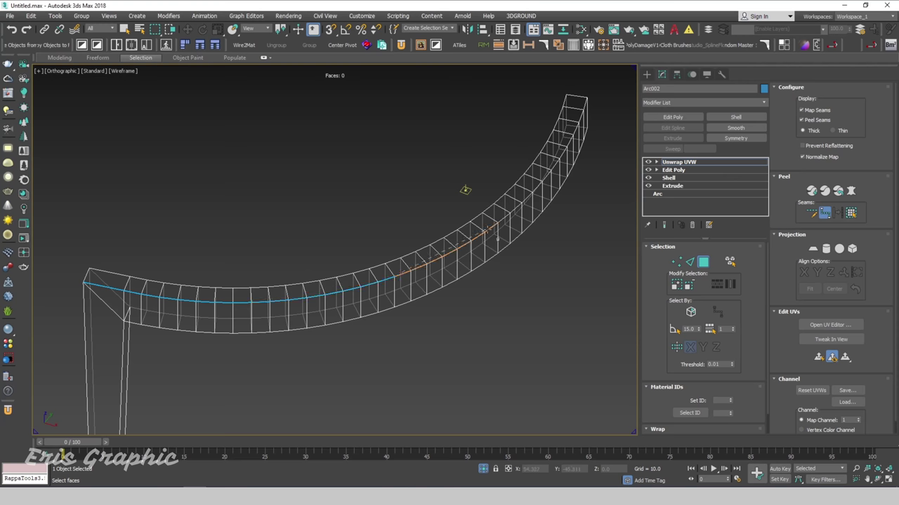
pyautogui.click(496, 233)
# Draw a second point-to-point seam along the arc's bottom edge
pyautogui.keyDown('alt'); pyautogui.moveTo(560, 215); pyautogui.dragTo(433, 202, button='middle'); pyautogui.keyUp('alt')
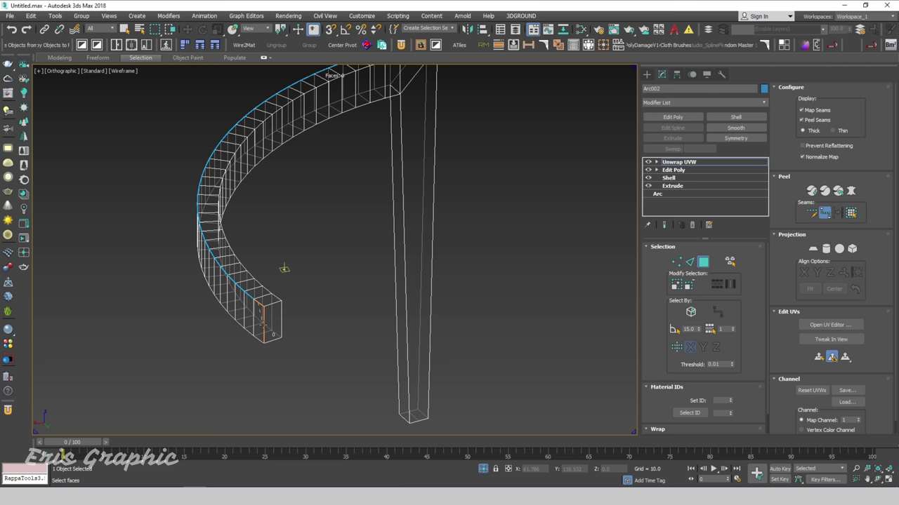
pyautogui.moveTo(286, 331)
pyautogui.keyDown('alt'); pyautogui.mouseDown(button='middle')
pyautogui.moveTo(321, 267)
pyautogui.moveTo(438, 303)
pyautogui.mouseUp(button='middle'); pyautogui.keyUp('alt')
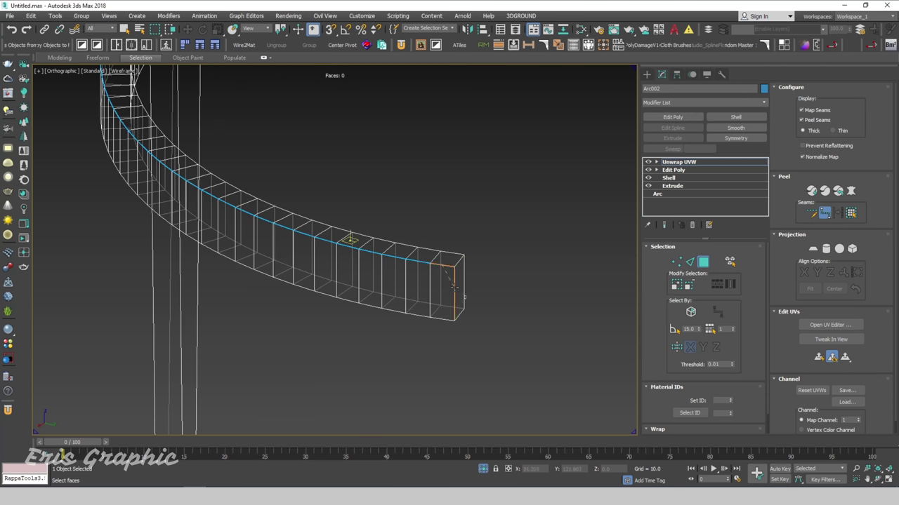
pyautogui.click(455, 288)
pyautogui.moveTo(324, 295)
pyautogui.keyDown('alt'); pyautogui.mouseDown(button='middle')
pyautogui.moveTo(274, 321)
pyautogui.moveTo(361, 331)
pyautogui.moveTo(257, 317)
pyautogui.mouseUp(button='middle'); pyautogui.keyUp('alt')
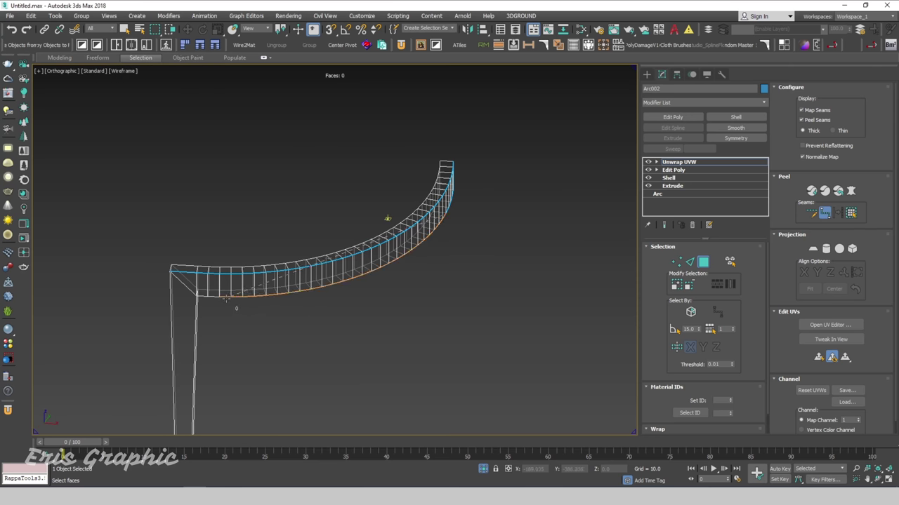
pyautogui.click(197, 296)
pyautogui.scroll(2, 198, 295)
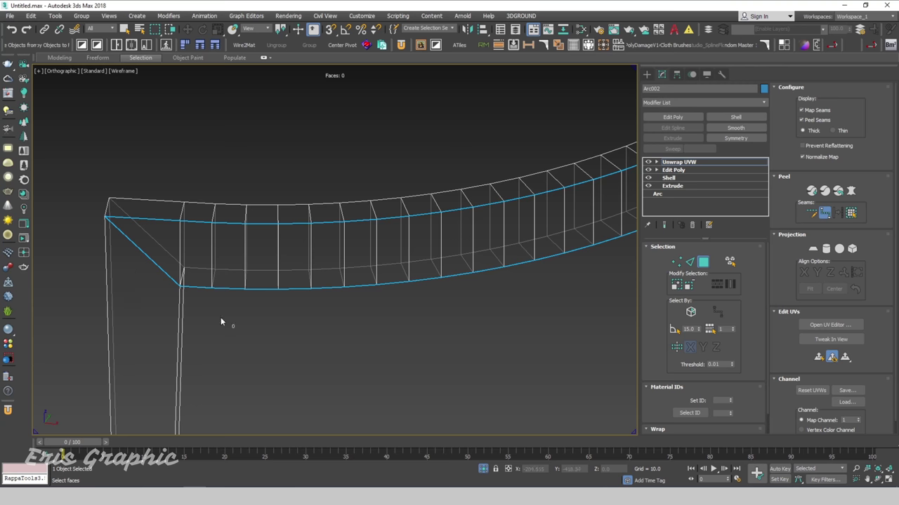
pyautogui.scroll(-2, 156, 284)
pyautogui.keyDown('alt'); pyautogui.moveTo(202, 322); pyautogui.dragTo(381, 305, button='middle'); pyautogui.keyUp('alt')
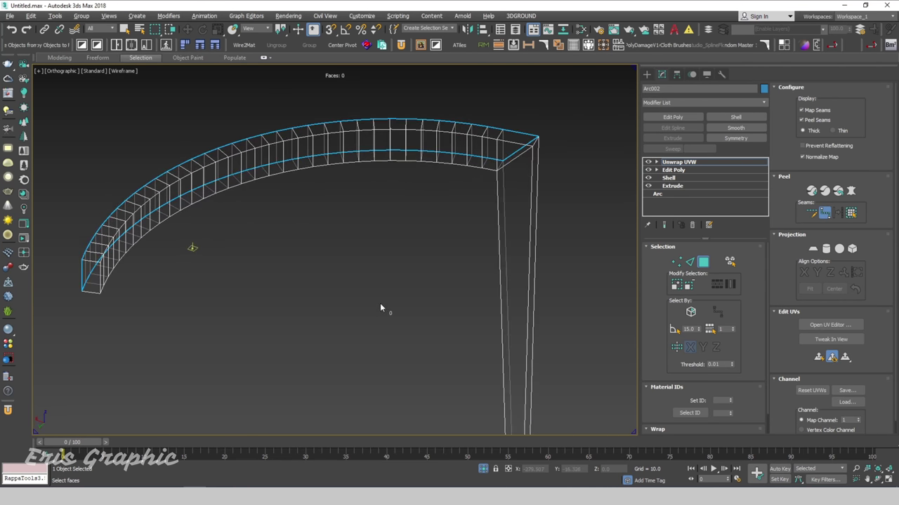
pyautogui.moveTo(385, 251); pyautogui.dragTo(390, 256, button='middle')
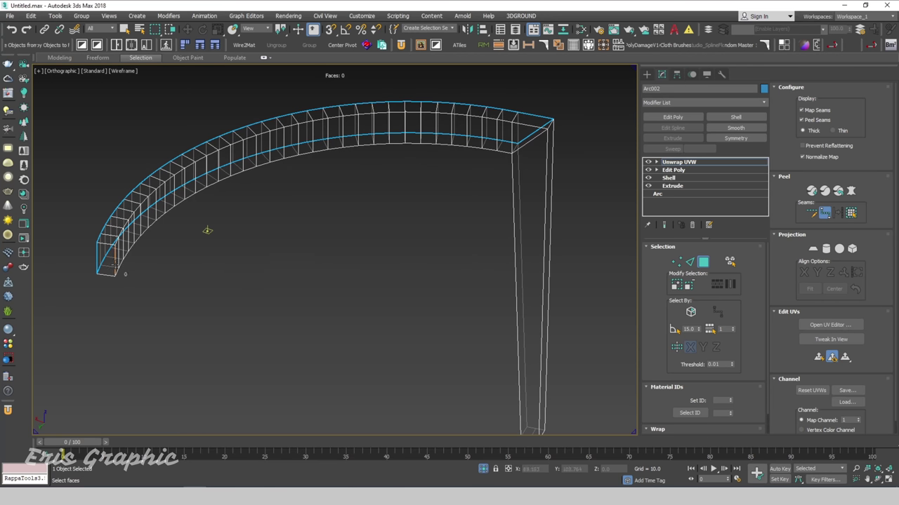
pyautogui.click(690, 262)
# Select the arc's inner lower and upper edge loops in edge mode
pyautogui.hotkey('shift', 'z')
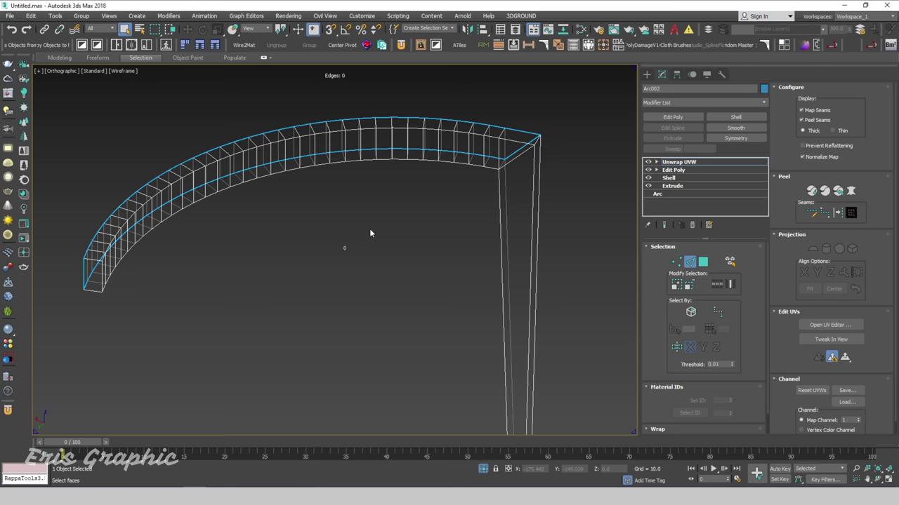
pyautogui.scroll(2, 179, 219)
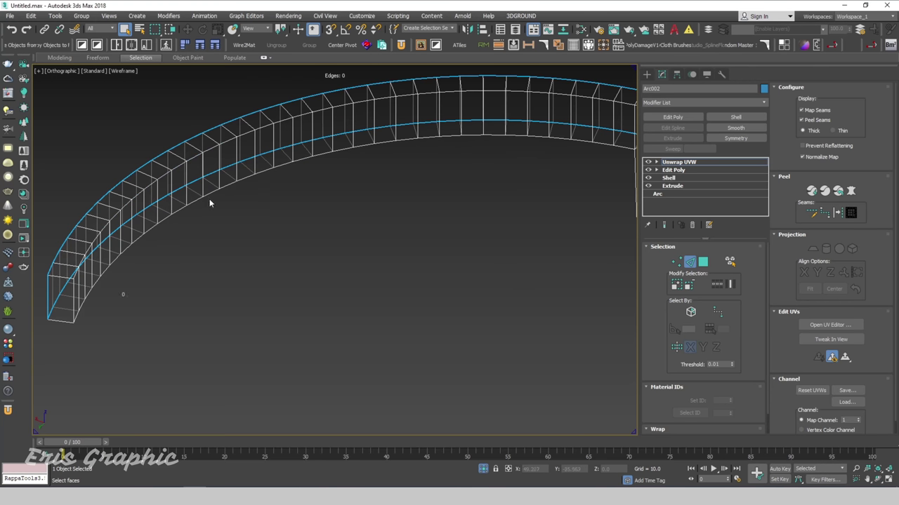
pyautogui.click(228, 185)
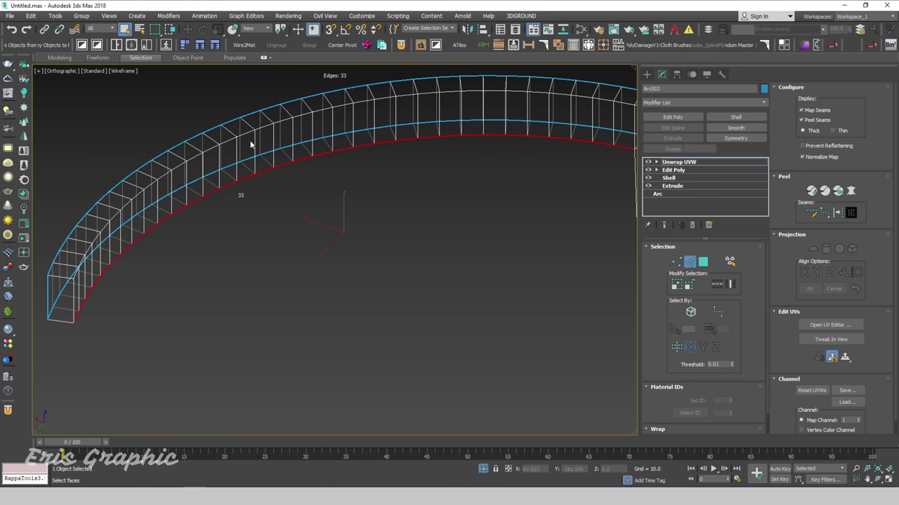
pyautogui.keyDown('ctrl'); pyautogui.click(246, 133); pyautogui.keyUp('ctrl')
pyautogui.moveTo(245, 133)
pyautogui.keyDown('alt'); pyautogui.mouseDown(button='middle')
pyautogui.moveTo(91, 315)
pyautogui.moveTo(240, 301)
pyautogui.moveTo(218, 306)
pyautogui.moveTo(231, 311)
pyautogui.moveTo(152, 225)
pyautogui.mouseUp(button='middle'); pyautogui.keyUp('alt')
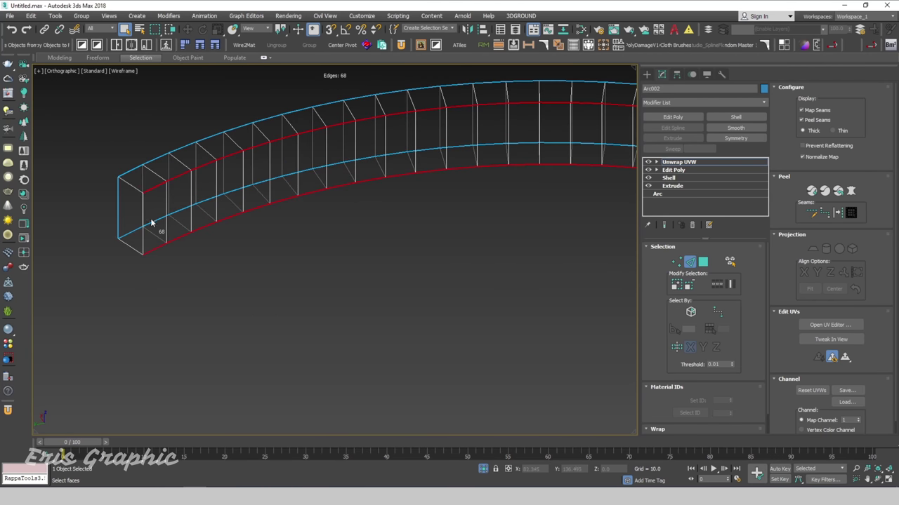
# Add the leg's short end edges and corner edge, reaching 72 selected edges
pyautogui.keyDown('ctrl'); pyautogui.click(132, 186); pyautogui.keyUp('ctrl')
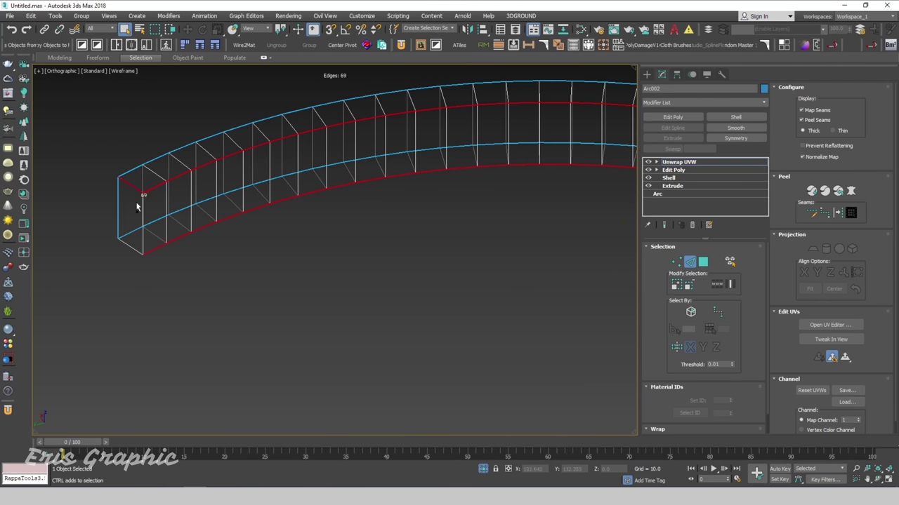
pyautogui.keyDown('ctrl'); pyautogui.click(126, 247); pyautogui.keyUp('ctrl')
pyautogui.scroll(-5, 217, 257)
pyautogui.moveTo(217, 257)
pyautogui.mouseDown(button='middle')
pyautogui.moveTo(269, 270)
pyautogui.moveTo(325, 336)
pyautogui.moveTo(365, 327)
pyautogui.mouseUp(button='middle')
pyautogui.scroll(5, 302, 327)
pyautogui.scroll(1, 286, 322)
pyautogui.keyDown('alt'); pyautogui.moveTo(287, 322); pyautogui.dragTo(292, 321, button='middle'); pyautogui.keyUp('alt')
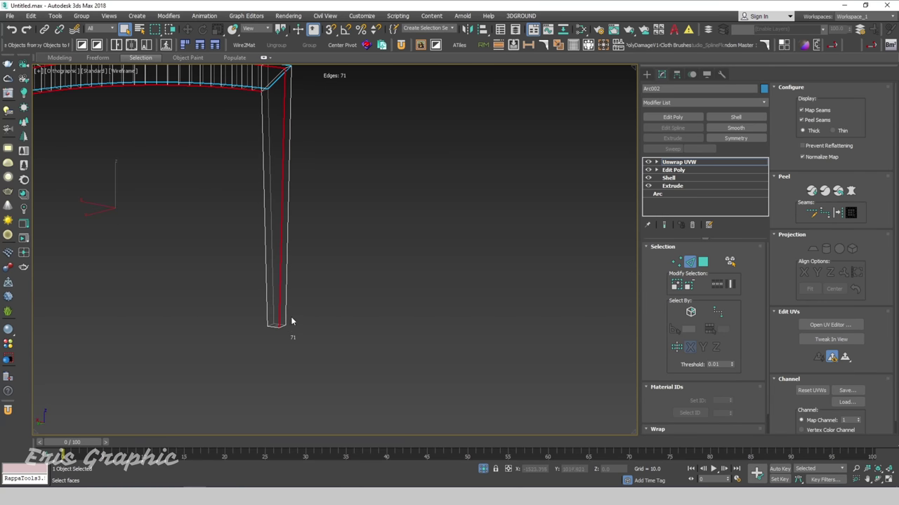
pyautogui.keyDown('alt'); pyautogui.moveTo(342, 283); pyautogui.dragTo(316, 269, button='middle'); pyautogui.keyUp('alt')
pyautogui.scroll(2, 285, 233)
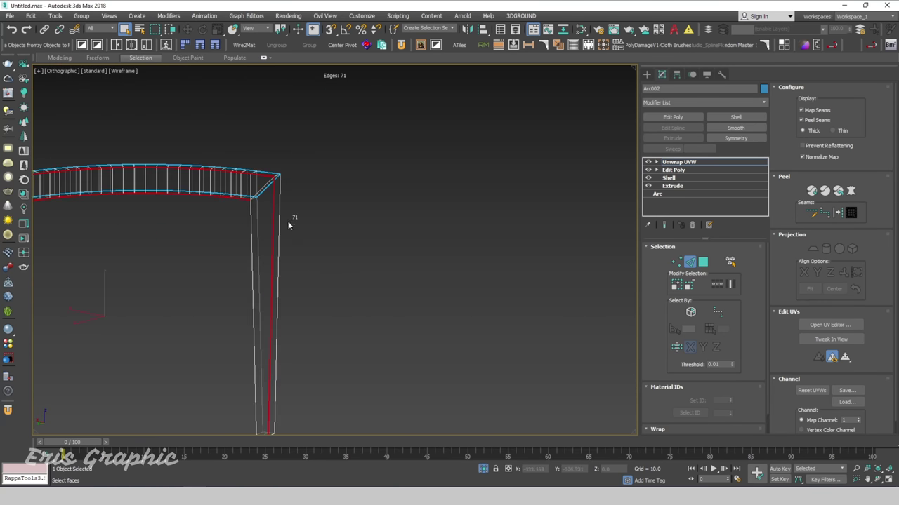
pyautogui.press('F3')
pyautogui.keyDown('ctrl'); pyautogui.click(273, 191); pyautogui.keyUp('ctrl')
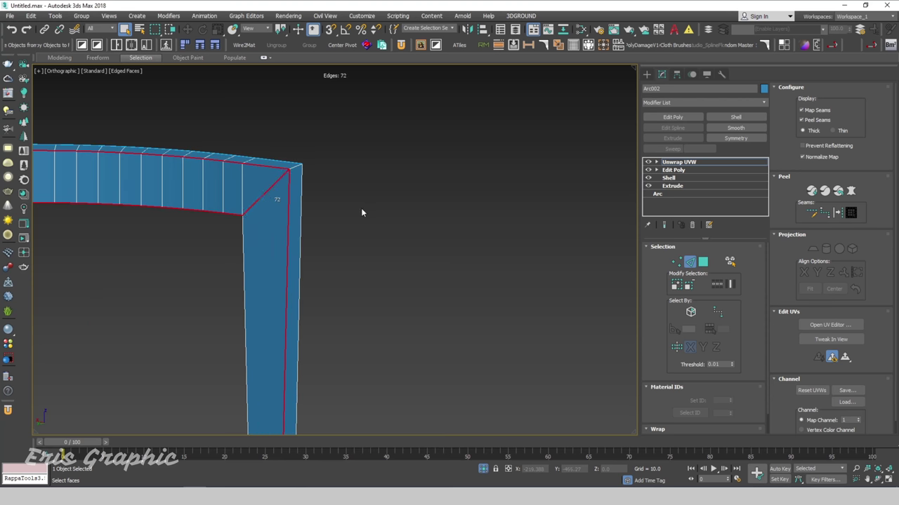
# Box-select the leg's base edges to add them to the selection
pyautogui.moveTo(361, 212)
pyautogui.keyDown('alt'); pyautogui.mouseDown(button='middle')
pyautogui.moveTo(311, 253)
pyautogui.moveTo(304, 243)
pyautogui.moveTo(278, 278)
pyautogui.moveTo(267, 260)
pyautogui.moveTo(351, 273)
pyautogui.moveTo(426, 265)
pyautogui.moveTo(476, 215)
pyautogui.moveTo(308, 305)
pyautogui.mouseUp(button='middle'); pyautogui.keyUp('alt')
pyautogui.scroll(-5, 305, 241)
pyautogui.scroll(2, 266, 260)
pyautogui.scroll(3, 267, 261)
pyautogui.scroll(-3, 291, 283)
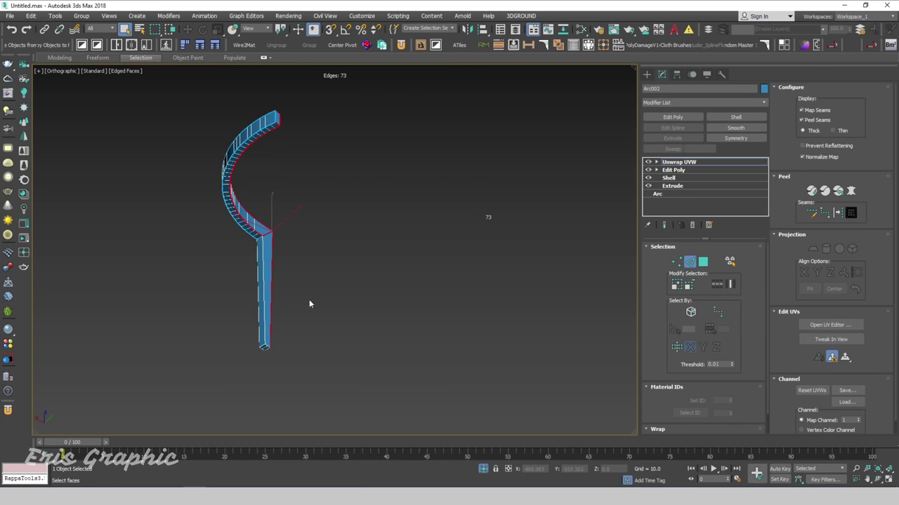
pyautogui.scroll(2, 257, 348)
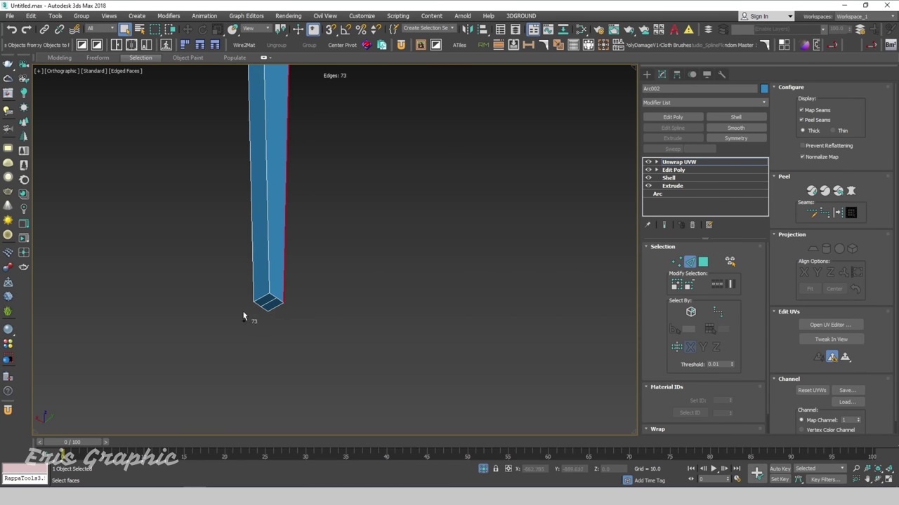
pyautogui.moveTo(224, 262); pyautogui.dragTo(321, 345)
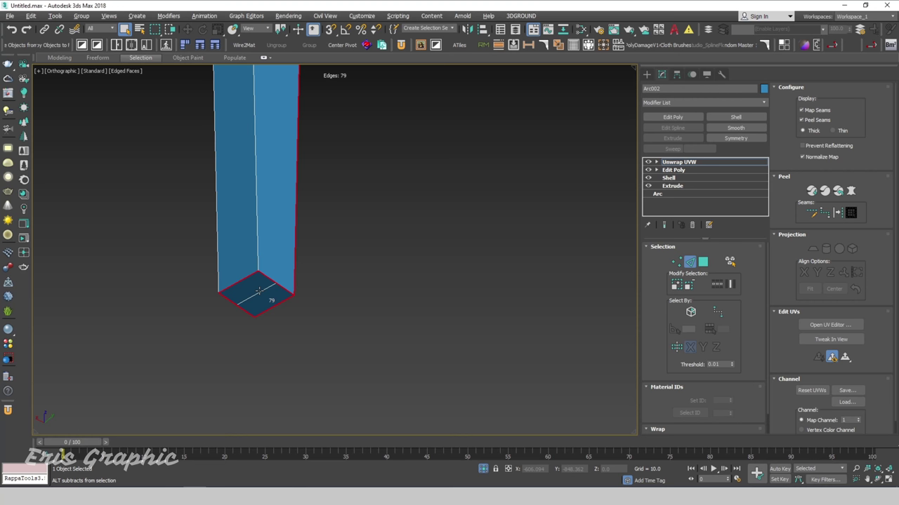
pyautogui.moveTo(226, 429)
pyautogui.mouseDown(button='middle')
pyautogui.moveTo(290, 302)
pyautogui.moveTo(284, 359)
pyautogui.mouseUp(button='middle')
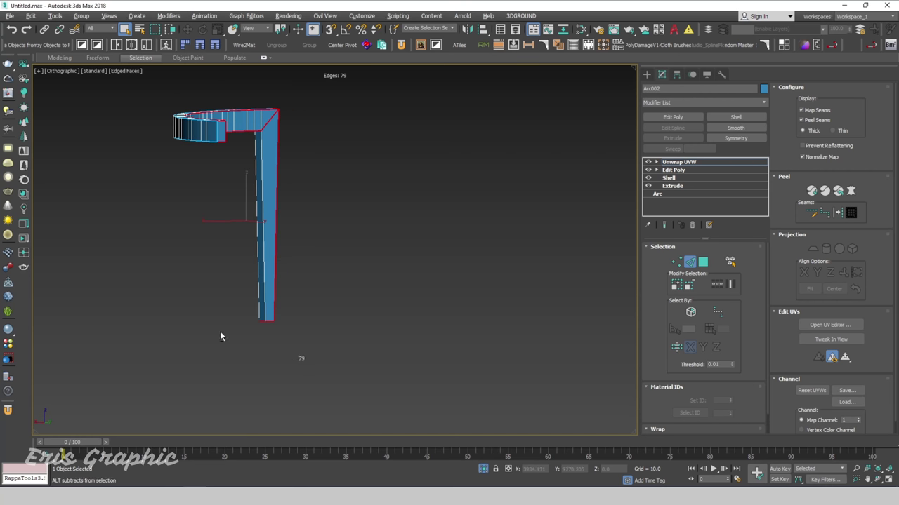
# Add the leg-arc joint edge and convert all 80 selected edges into seams
pyautogui.moveTo(216, 334)
pyautogui.keyDown('alt'); pyautogui.mouseDown(button='middle')
pyautogui.moveTo(257, 321)
pyautogui.moveTo(259, 278)
pyautogui.mouseUp(button='middle'); pyautogui.keyUp('alt')
pyautogui.scroll(3, 217, 209)
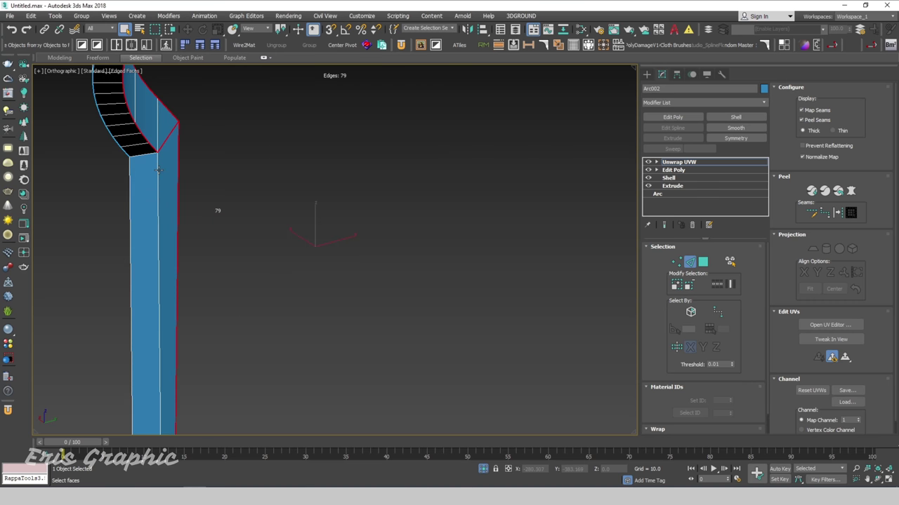
pyautogui.scroll(3, 142, 153)
pyautogui.keyDown('ctrl'); pyautogui.click(142, 150); pyautogui.keyUp('ctrl')
pyautogui.scroll(-2, 141, 151)
pyautogui.keyDown('alt'); pyautogui.moveTo(114, 238); pyautogui.dragTo(245, 256, button='middle'); pyautogui.keyUp('alt')
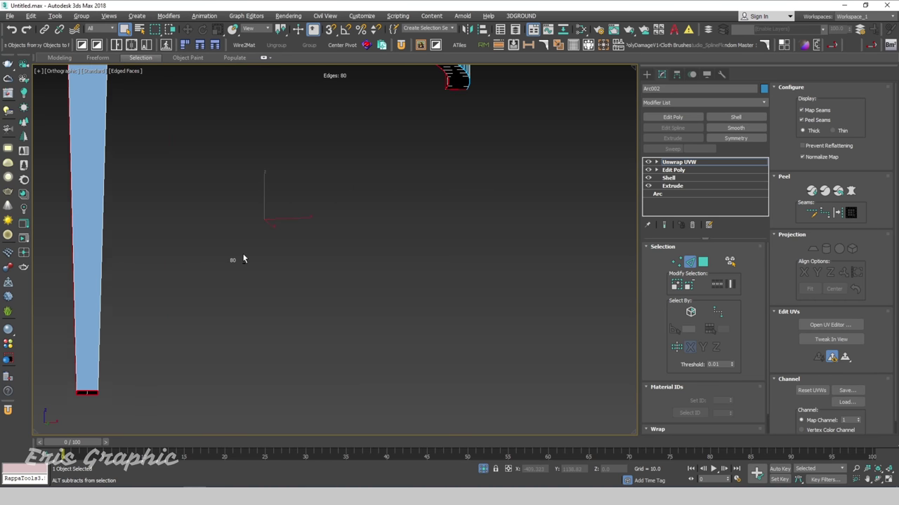
pyautogui.scroll(-3, 245, 257)
pyautogui.scroll(4, 196, 155)
pyautogui.scroll(-3, 194, 158)
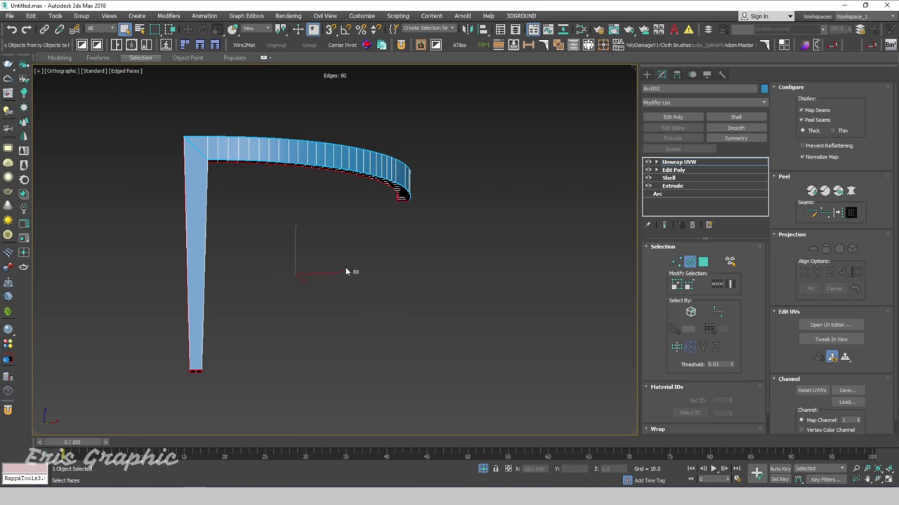
pyautogui.moveTo(307, 227)
pyautogui.keyDown('alt'); pyautogui.mouseDown(button='middle')
pyautogui.moveTo(307, 267)
pyautogui.moveTo(226, 217)
pyautogui.moveTo(218, 197)
pyautogui.moveTo(200, 195)
pyautogui.moveTo(292, 257)
pyautogui.moveTo(233, 267)
pyautogui.moveTo(345, 283)
pyautogui.mouseUp(button='middle'); pyautogui.keyUp('alt')
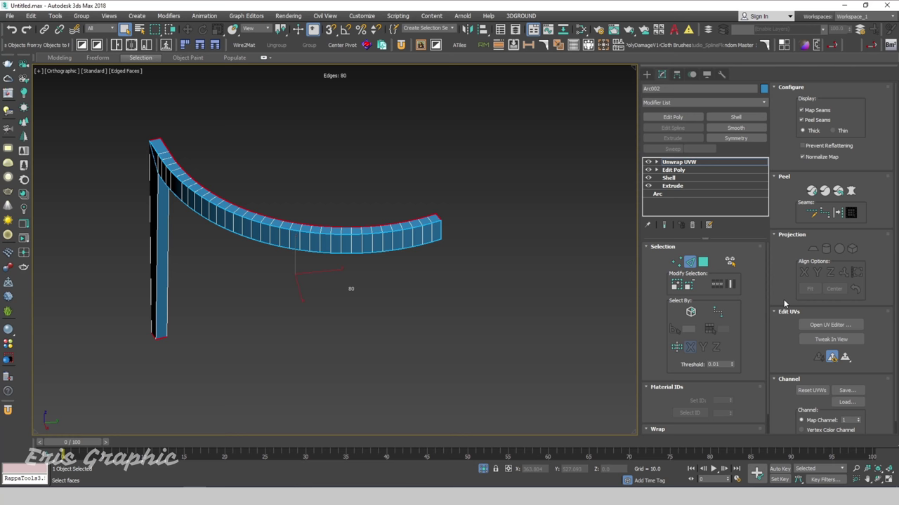
pyautogui.click(837, 213)
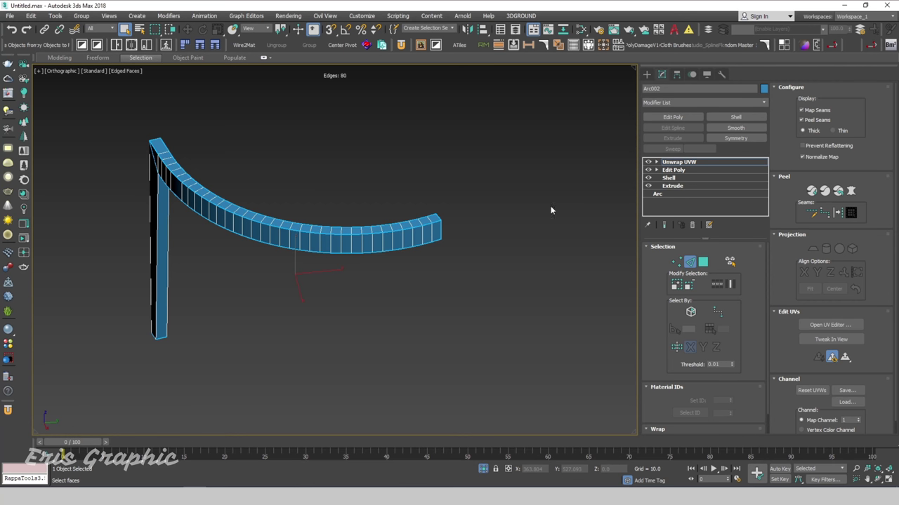
pyautogui.moveTo(516, 288); pyautogui.dragTo(548, 291, button='middle')
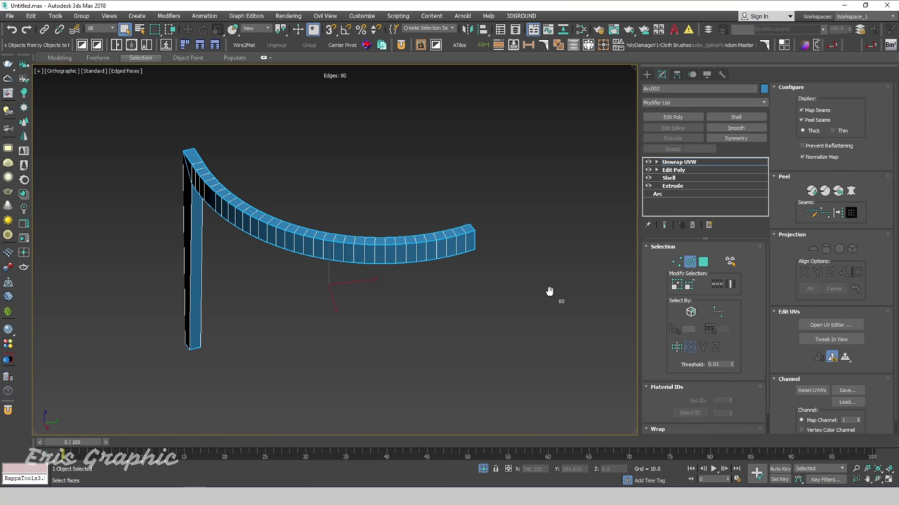
# Open the UV Editor for Arc002 and position its window centrally
pyautogui.click(834, 327)
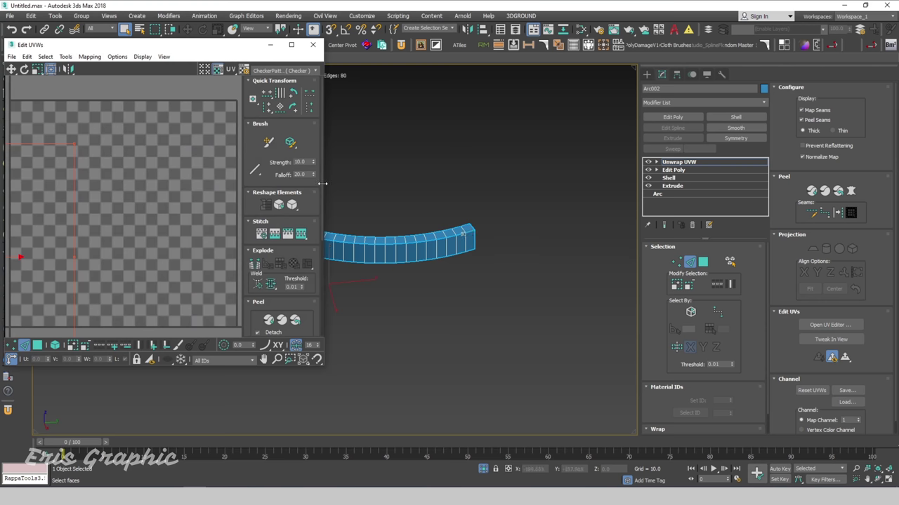
pyautogui.moveTo(166, 45); pyautogui.dragTo(306, 65)
pyautogui.scroll(-5, 261, 199)
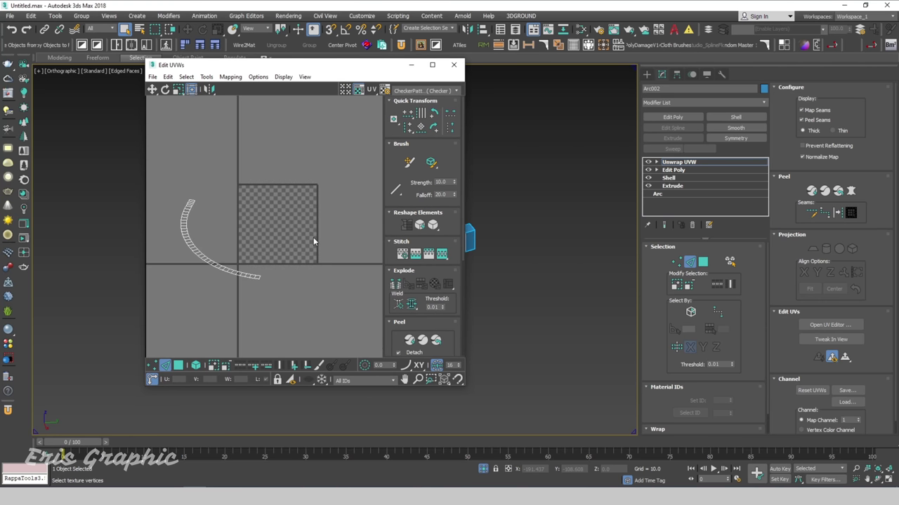
pyautogui.moveTo(292, 240); pyautogui.dragTo(299, 259, button='middle')
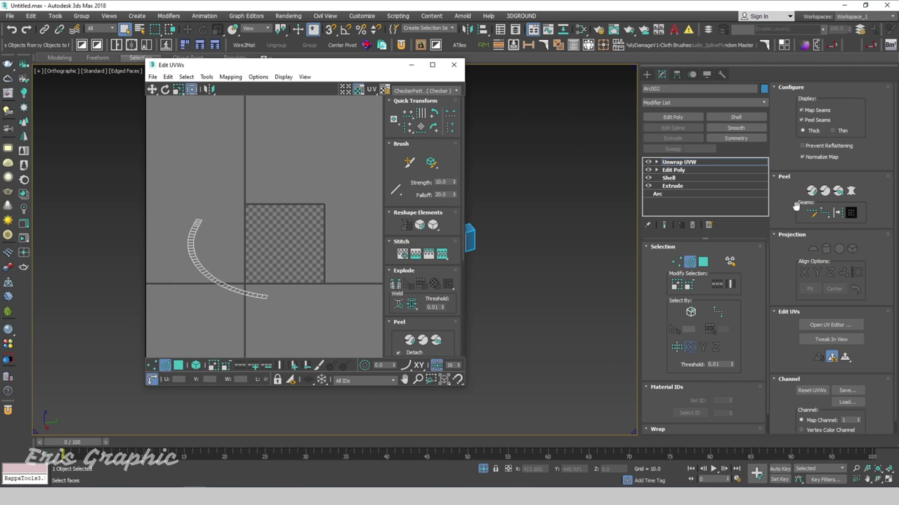
# Quick Peel the leg's UVs flat along the seams
pyautogui.click(812, 191)
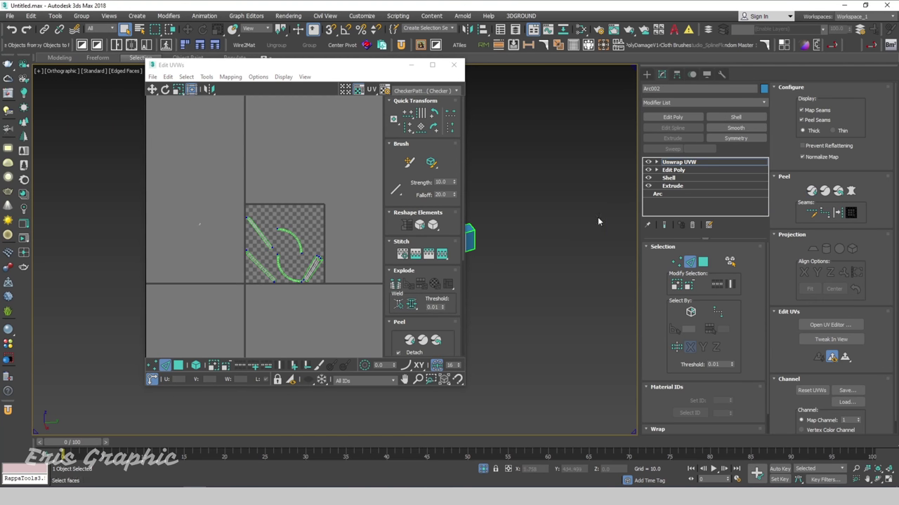
pyautogui.scroll(3, 284, 261)
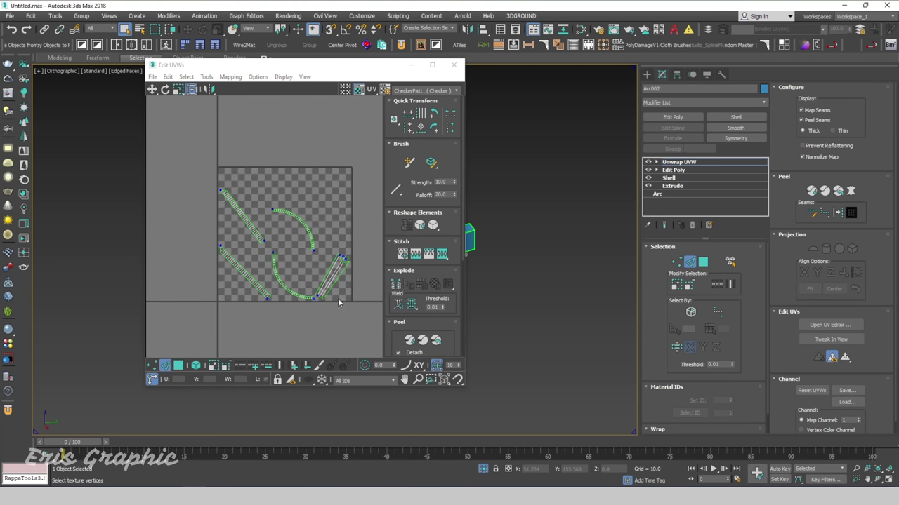
pyautogui.scroll(2, 342, 259)
pyautogui.scroll(2, 341, 259)
pyautogui.scroll(2, 340, 245)
pyautogui.scroll(2, 333, 264)
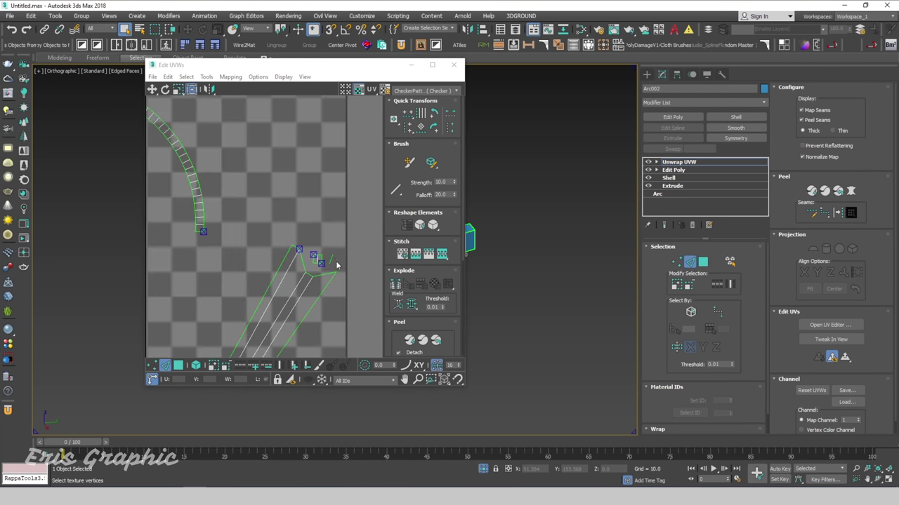
pyautogui.scroll(-2, 336, 265)
pyautogui.moveTo(224, 257); pyautogui.dragTo(362, 290, button='middle')
pyautogui.scroll(-2, 361, 289)
pyautogui.scroll(-2, 330, 277)
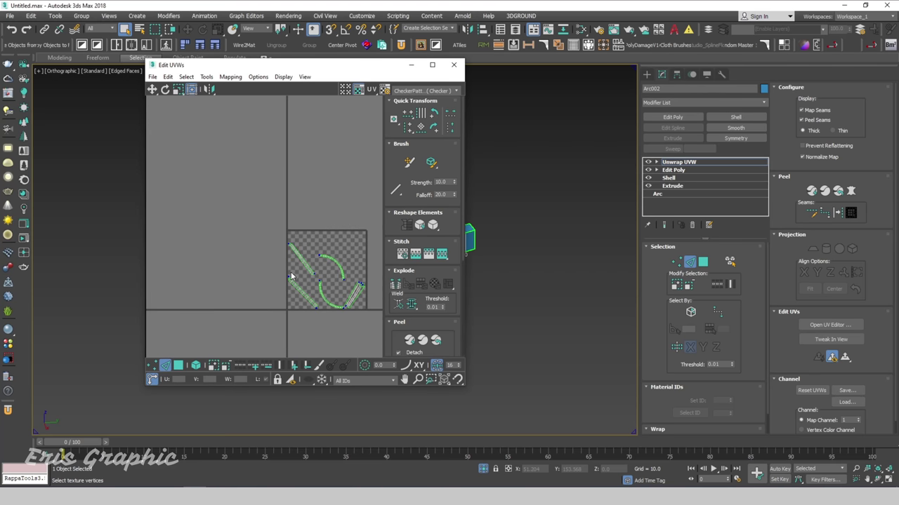
# Maximize Edit UVWs and inspect the five UV islands on the checker tile
pyautogui.click(431, 65)
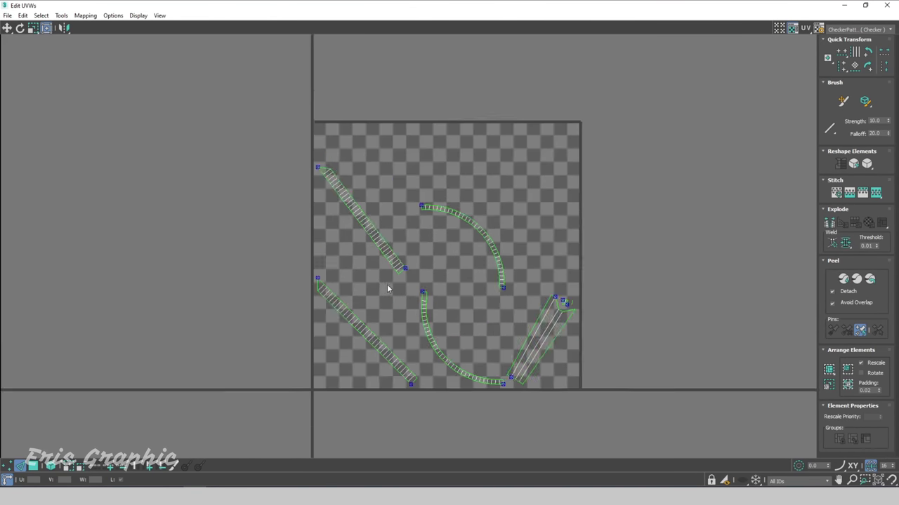
pyautogui.scroll(3, 386, 288)
pyautogui.moveTo(467, 309); pyautogui.dragTo(223, 229, button='middle')
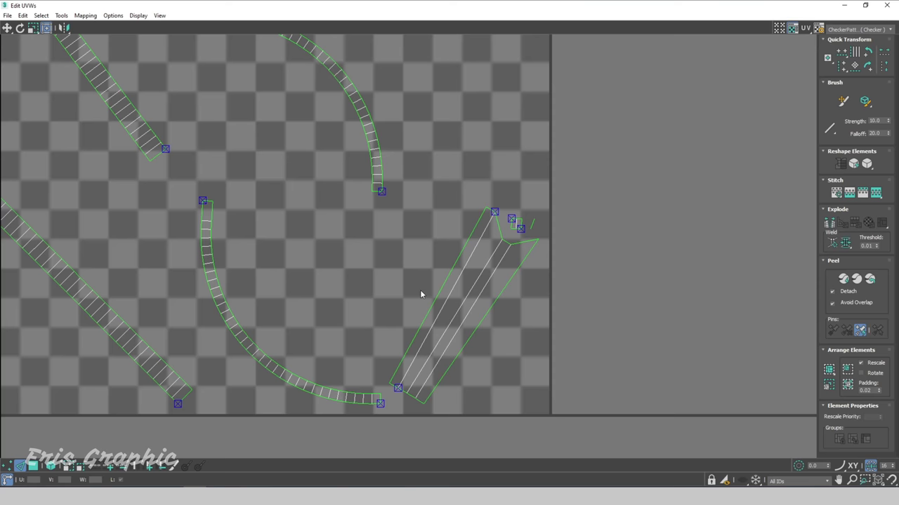
pyautogui.scroll(-2, 420, 293)
pyautogui.moveTo(428, 199); pyautogui.dragTo(374, 236, button='middle')
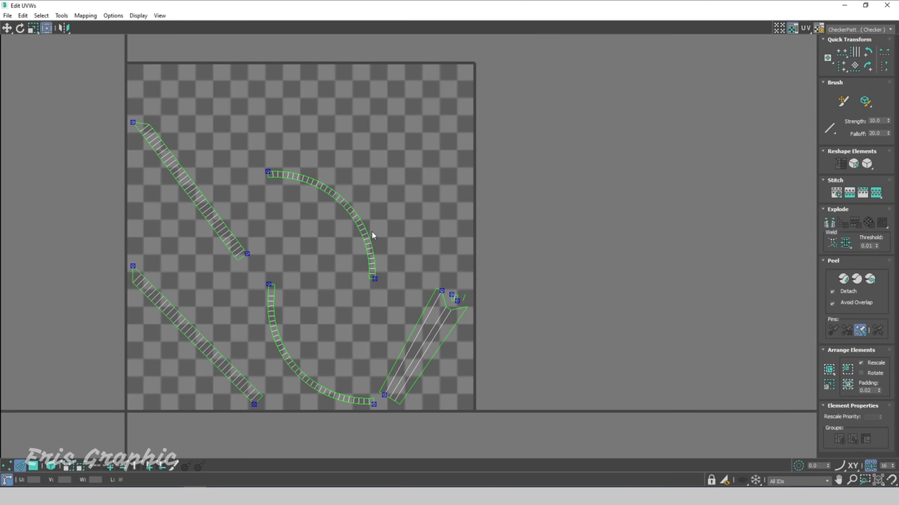
pyautogui.scroll(2, 370, 256)
pyautogui.scroll(-2, 385, 260)
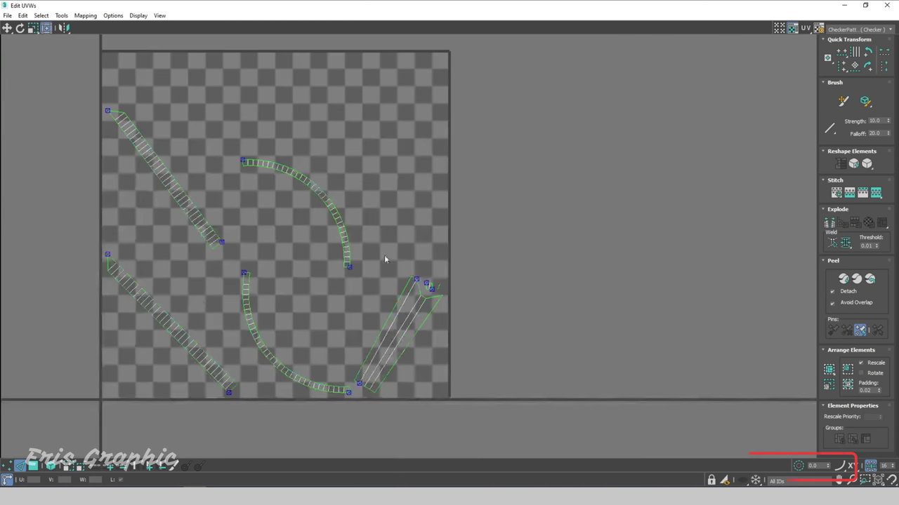
pyautogui.scroll(-2, 372, 211)
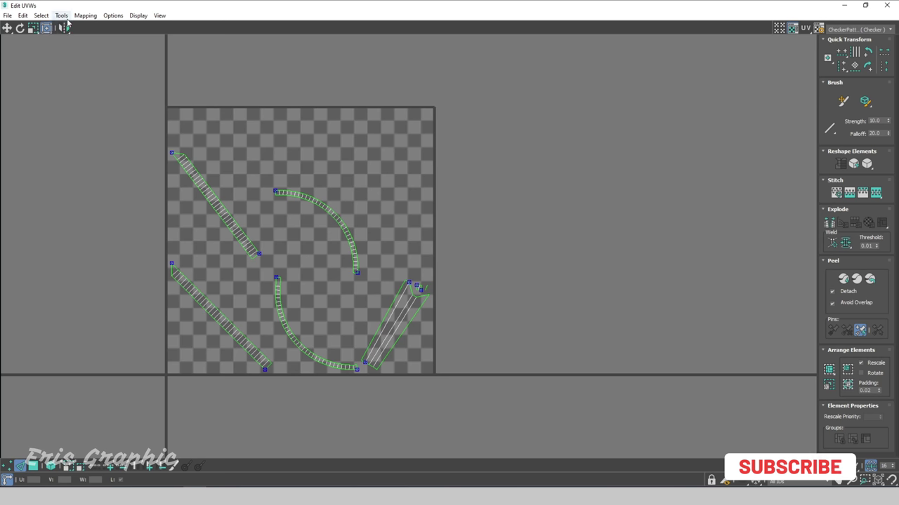
# Relax the UV shells by polygon angles (100 iterations, amount 0.1) and close Relax Tool
pyautogui.click(62, 19)
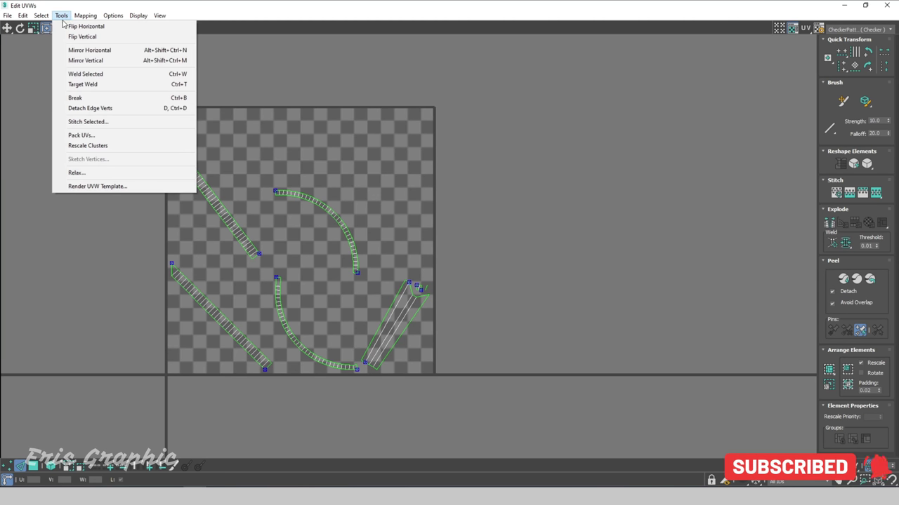
pyautogui.click(79, 174)
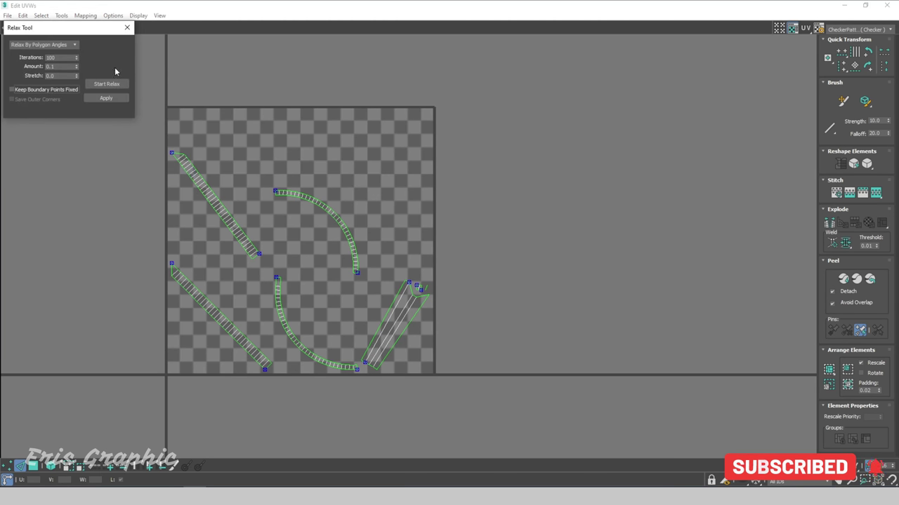
pyautogui.click(117, 84)
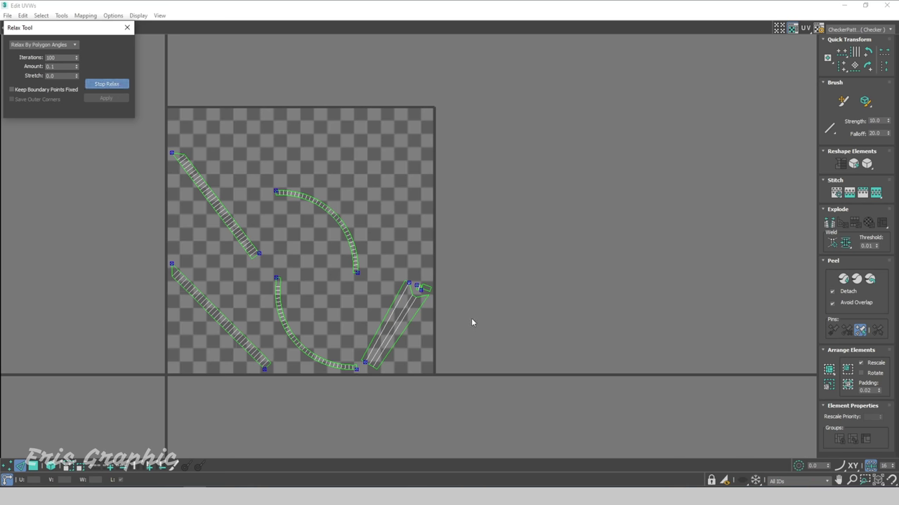
pyautogui.scroll(5, 417, 305)
pyautogui.scroll(4, 419, 298)
pyautogui.scroll(-9, 419, 299)
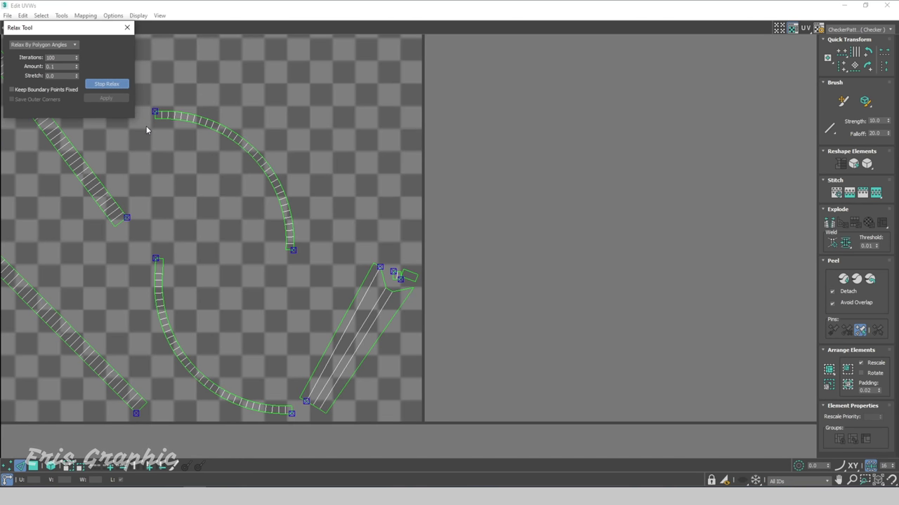
pyautogui.click(118, 84)
pyautogui.click(111, 100)
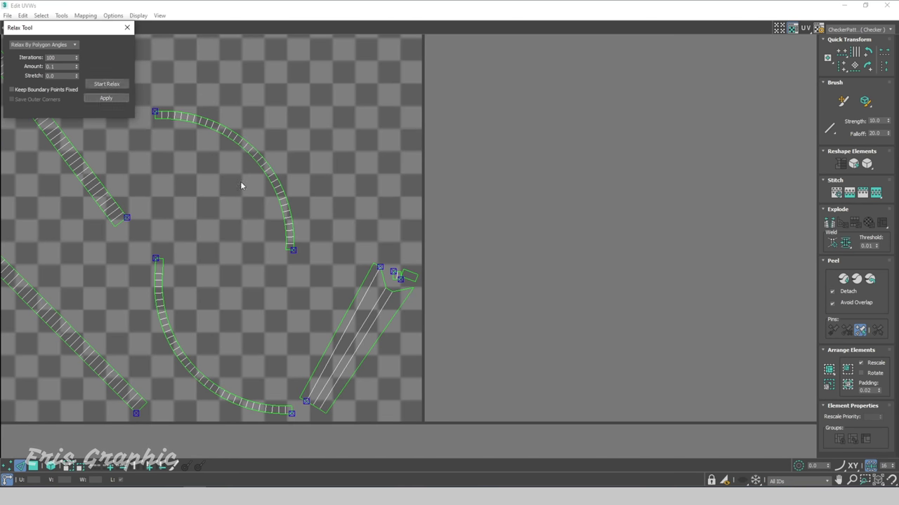
pyautogui.click(127, 28)
pyautogui.scroll(-4, 256, 216)
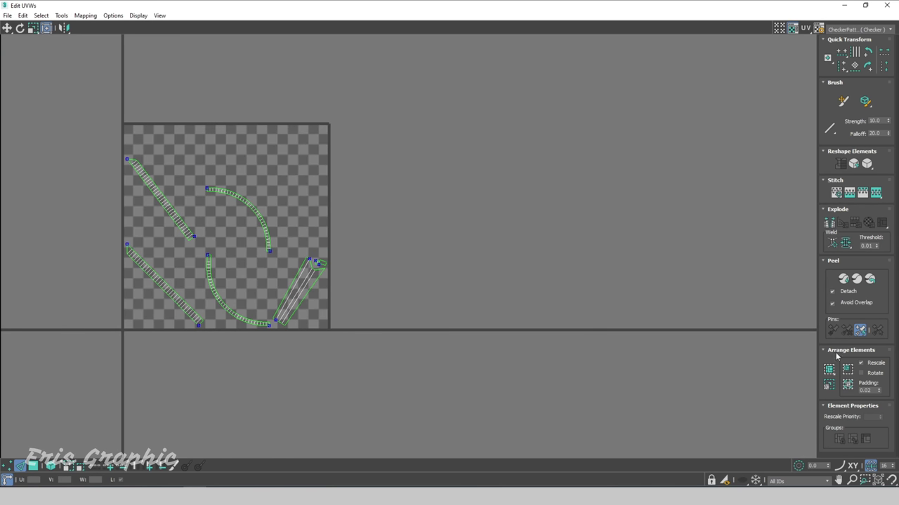
# Pack the UV shells with Arrange Elements to fill the UV square
pyautogui.click(829, 370)
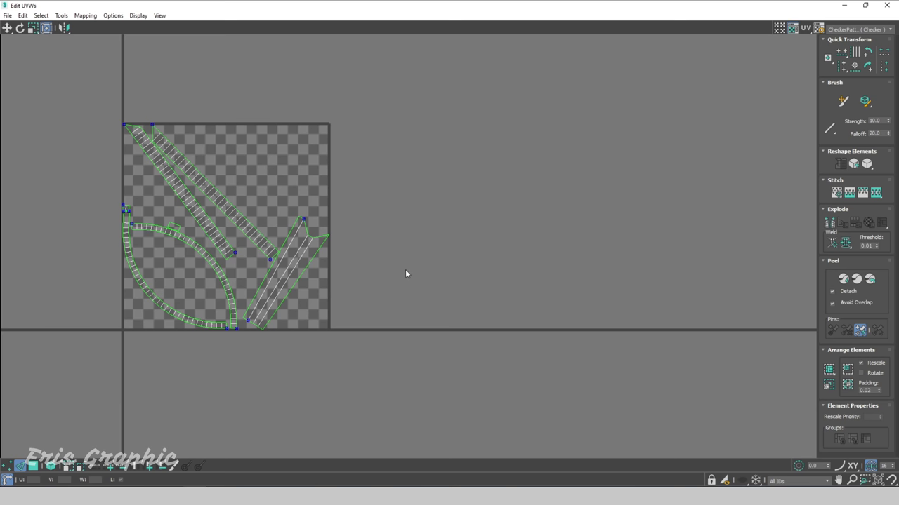
pyautogui.scroll(2, 207, 252)
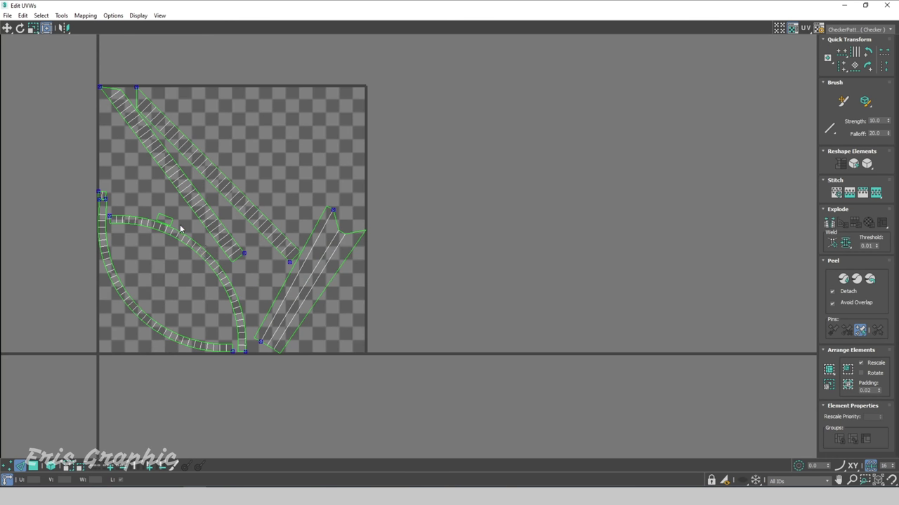
pyautogui.scroll(1, 243, 178)
pyautogui.moveTo(307, 165)
pyautogui.mouseDown(button='middle')
pyautogui.moveTo(331, 205)
pyautogui.moveTo(331, 231)
pyautogui.moveTo(361, 239)
pyautogui.mouseUp(button='middle')
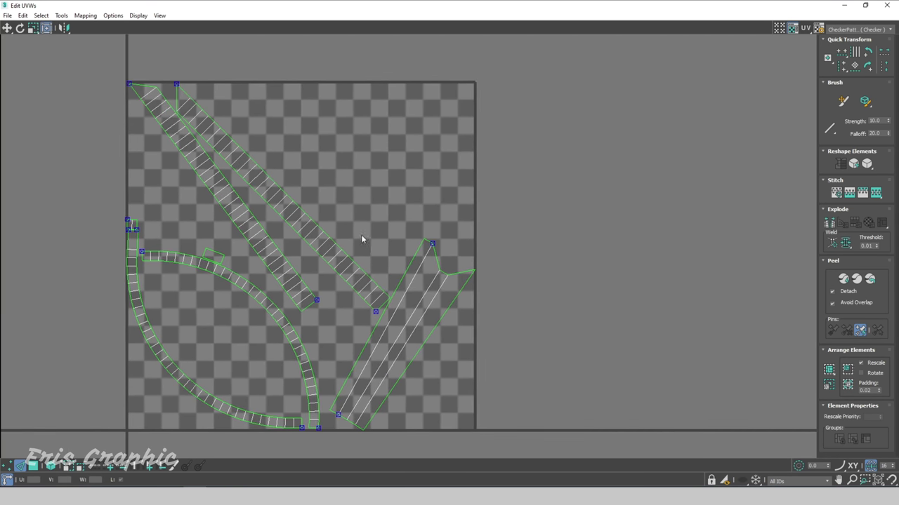
# Rotate the wide right-hand shell upright and move it to the right side
pyautogui.click(423, 300)
pyautogui.press('e')
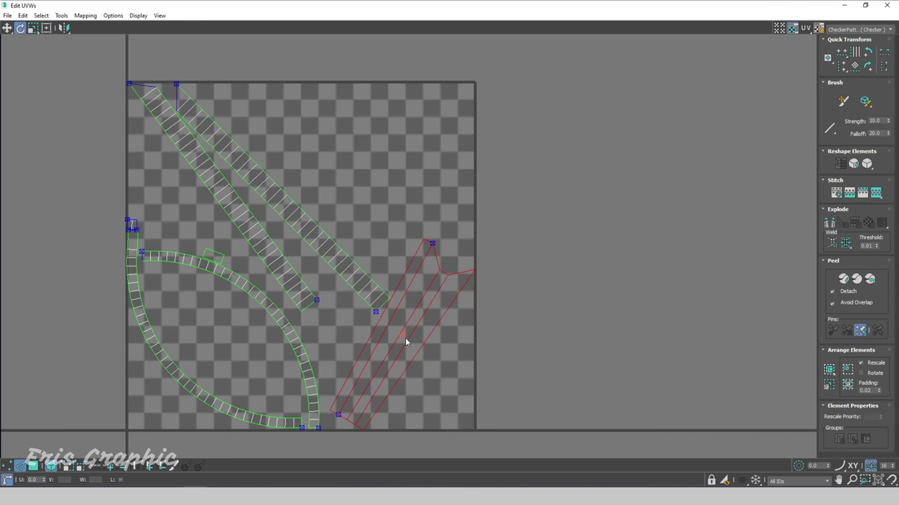
pyautogui.moveTo(439, 265); pyautogui.dragTo(402, 224)
pyautogui.press('w')
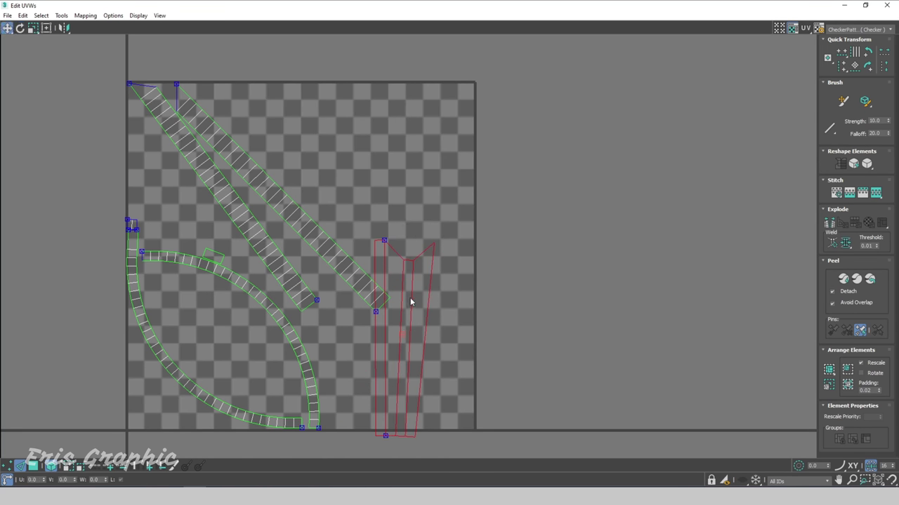
pyautogui.moveTo(411, 302)
pyautogui.mouseDown()
pyautogui.moveTo(445, 229)
pyautogui.moveTo(442, 189)
pyautogui.mouseUp()
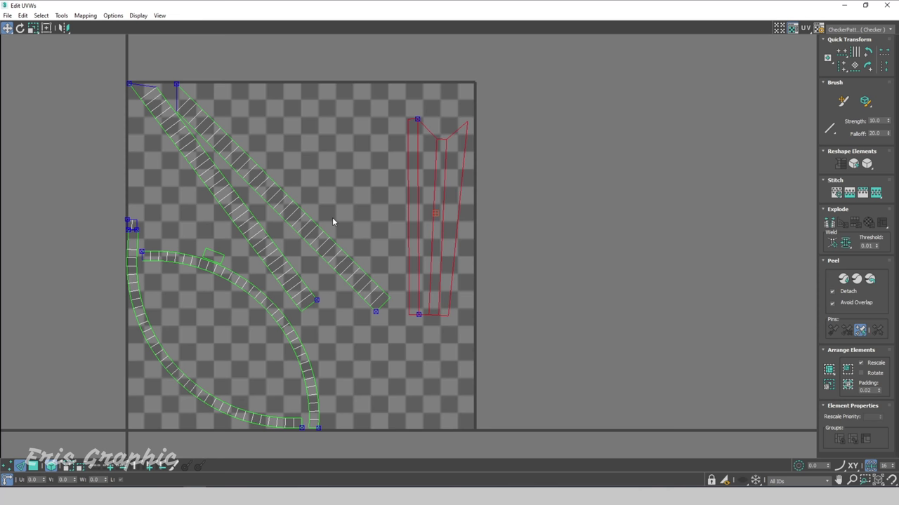
# Rotate the two diagonal strip shells to stand exactly vertical
pyautogui.click(257, 228)
pyautogui.press('e')
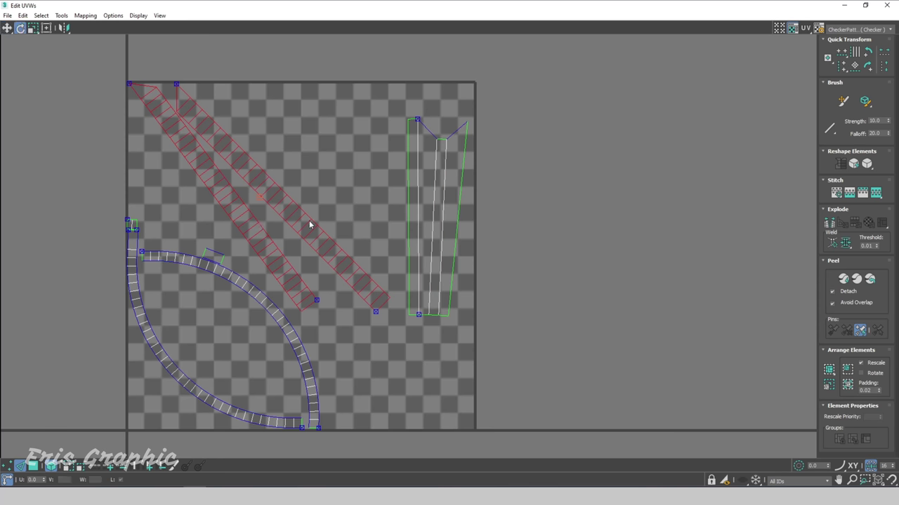
pyautogui.moveTo(318, 222)
pyautogui.mouseDown()
pyautogui.moveTo(273, 189)
pyautogui.moveTo(396, 226)
pyautogui.mouseUp()
pyautogui.press('w')
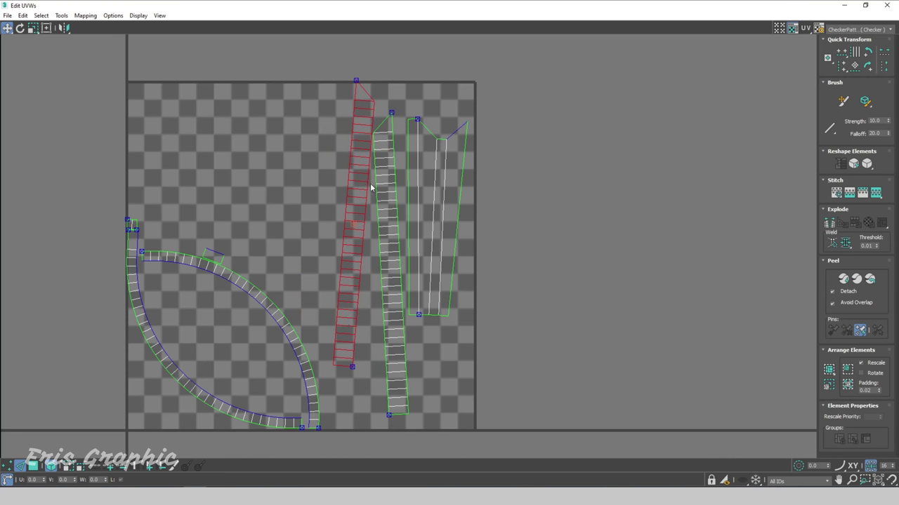
pyautogui.press('e')
pyautogui.moveTo(374, 107); pyautogui.dragTo(361, 89)
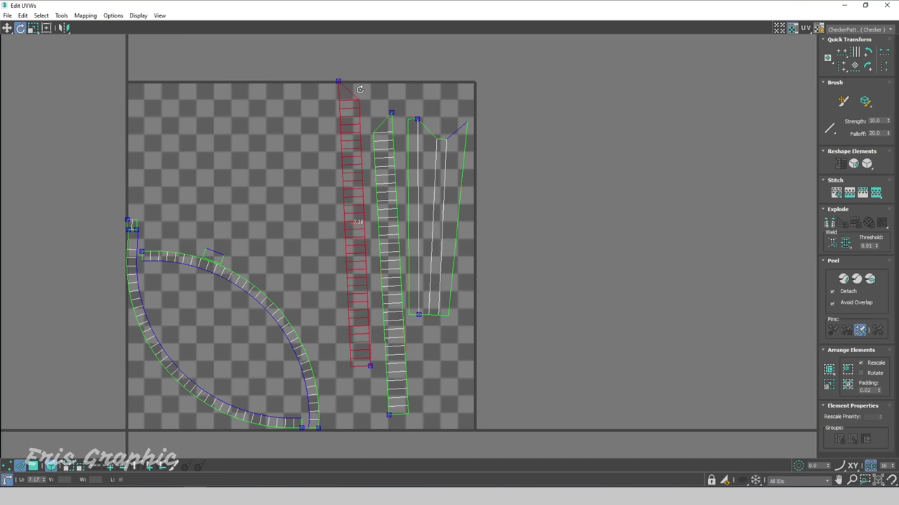
pyautogui.moveTo(416, 355); pyautogui.dragTo(354, 340)
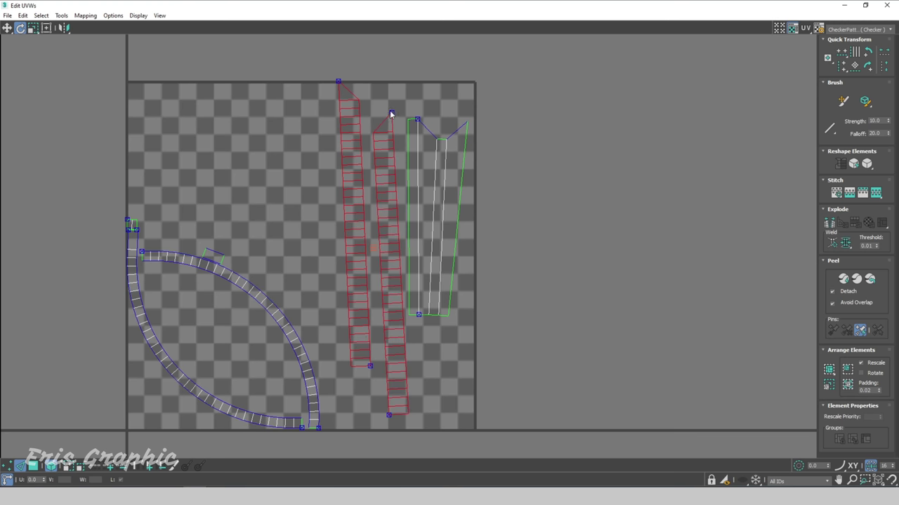
pyautogui.moveTo(392, 125); pyautogui.dragTo(398, 123)
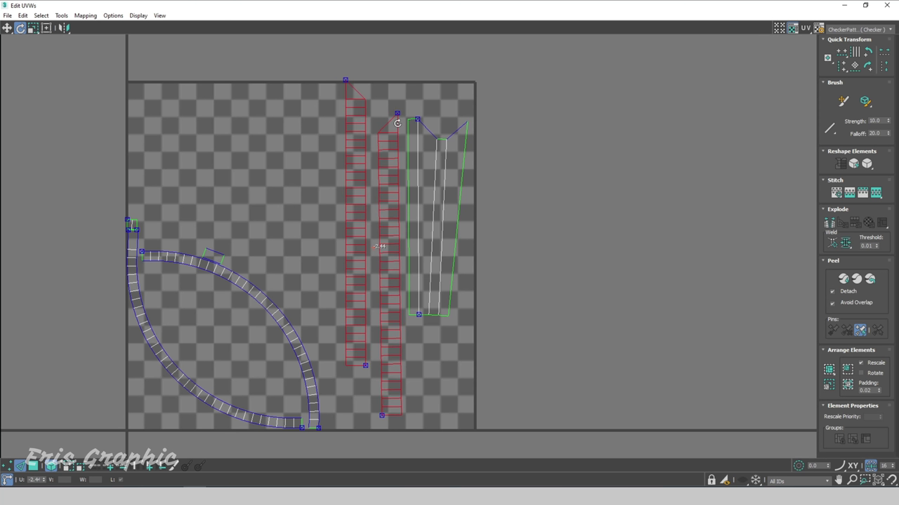
pyautogui.moveTo(250, 221); pyautogui.dragTo(303, 205, button='middle')
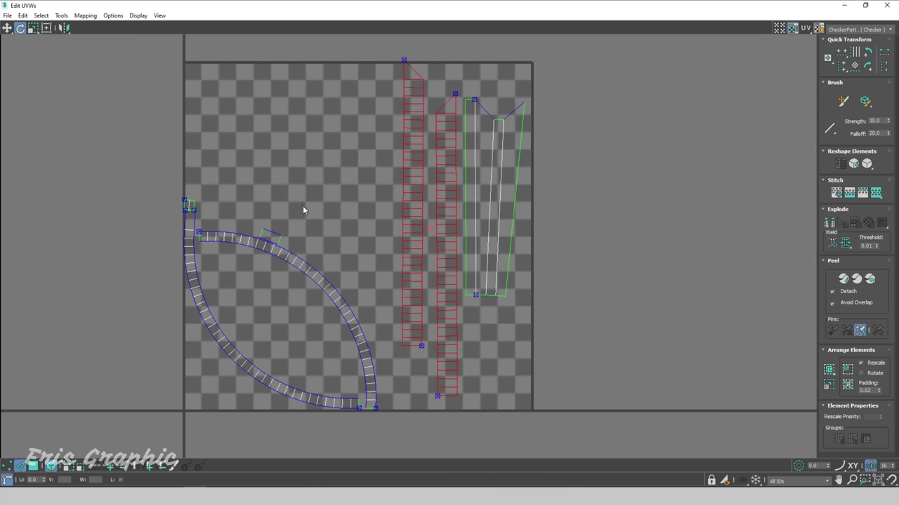
pyautogui.moveTo(287, 220)
pyautogui.mouseDown()
pyautogui.moveTo(270, 240)
pyautogui.moveTo(504, 329)
pyautogui.mouseUp()
pyautogui.press('w')
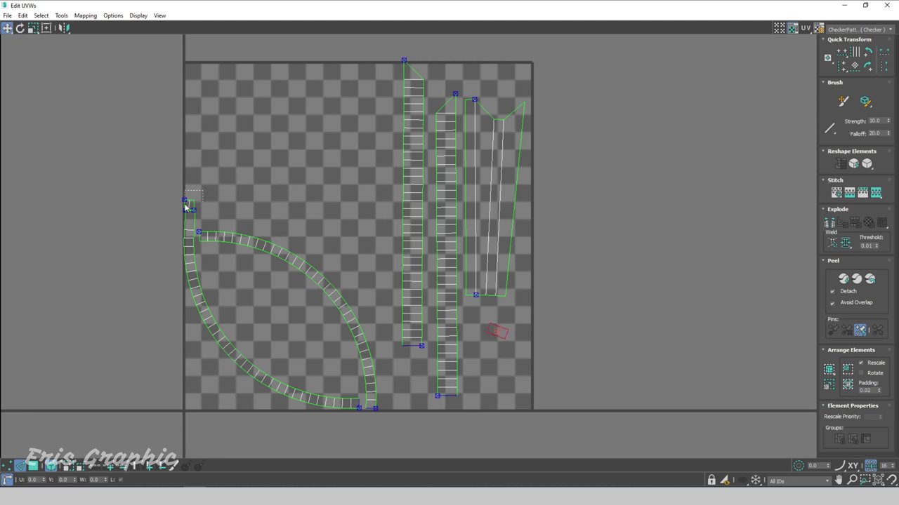
# Move the small piece below the strips, then rotate the inner arc parallel to the outer arc
pyautogui.click(190, 204)
pyautogui.moveTo(190, 204); pyautogui.dragTo(397, 328)
pyautogui.moveTo(456, 354); pyautogui.dragTo(555, 378)
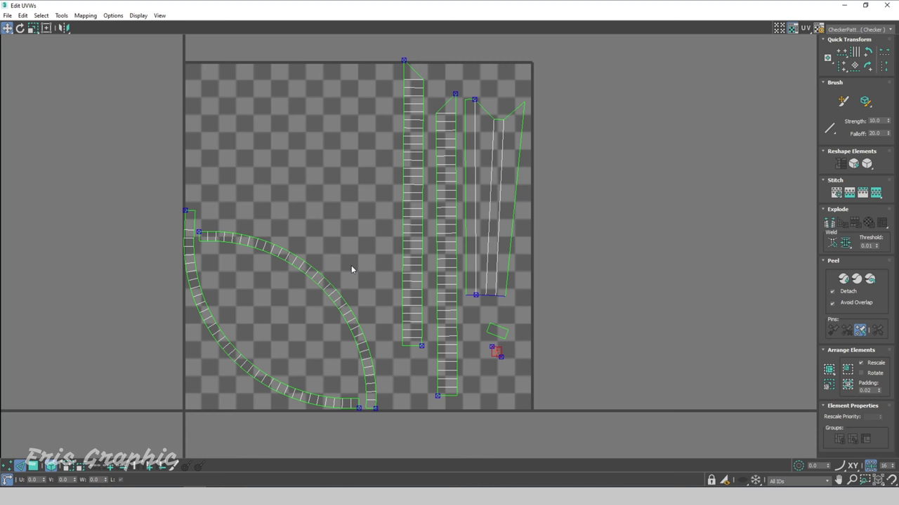
pyautogui.moveTo(354, 257); pyautogui.dragTo(313, 306)
pyautogui.press('e')
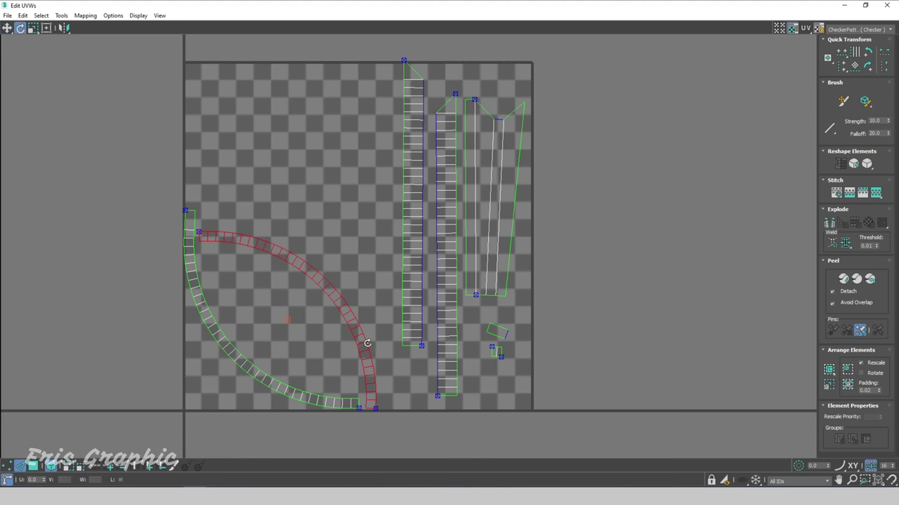
pyautogui.moveTo(367, 343); pyautogui.dragTo(123, 251)
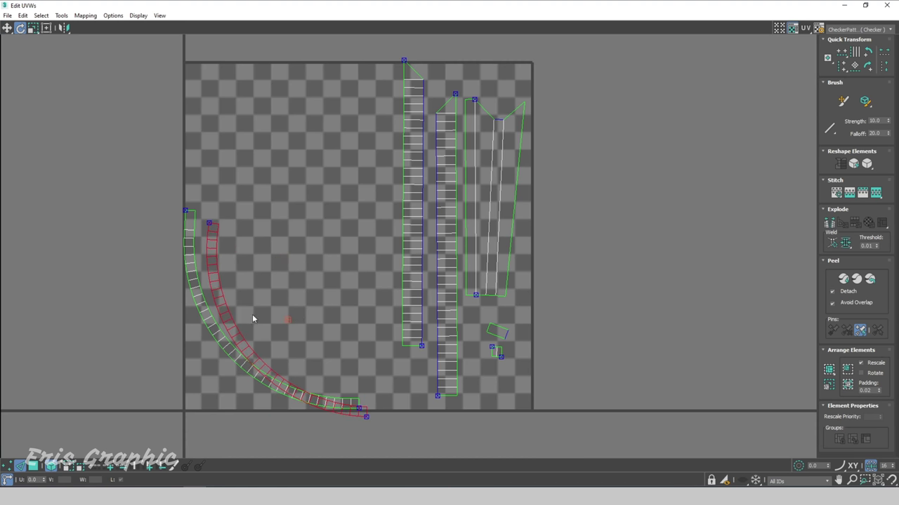
pyautogui.press('w')
pyautogui.moveTo(237, 327); pyautogui.dragTo(252, 304)
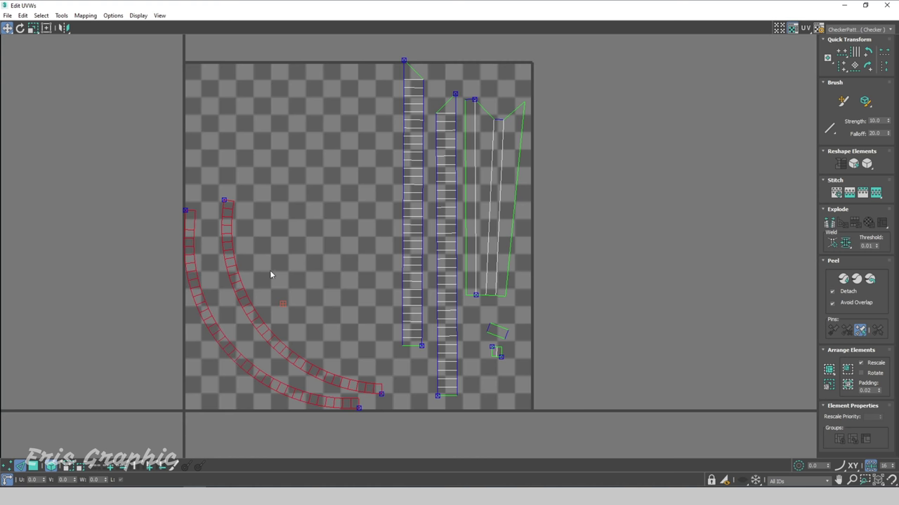
# Stand both arc shells upright, move them up-right, and shift the straight shells left and down
pyautogui.press('e')
pyautogui.moveTo(233, 205)
pyautogui.mouseDown()
pyautogui.moveTo(284, 205)
pyautogui.moveTo(293, 191)
pyautogui.mouseUp()
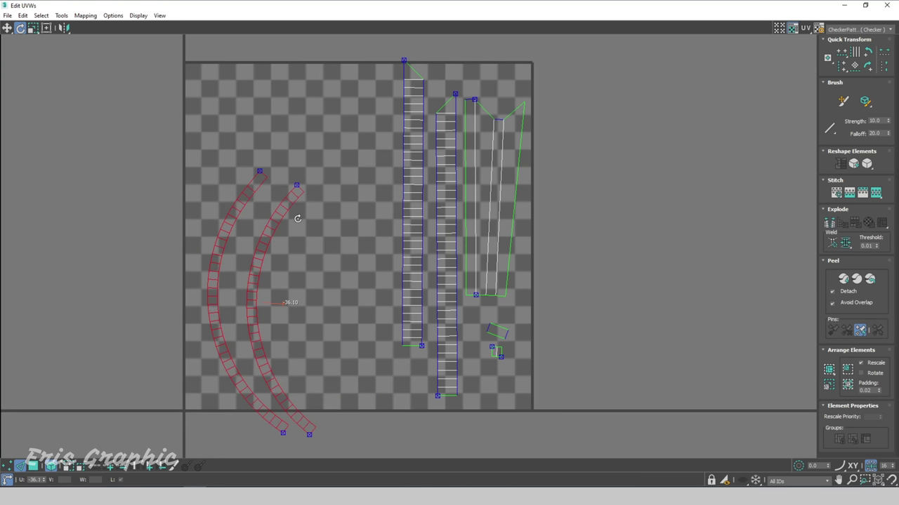
pyautogui.press('w')
pyautogui.moveTo(268, 246)
pyautogui.mouseDown()
pyautogui.moveTo(309, 180)
pyautogui.moveTo(274, 189)
pyautogui.mouseUp()
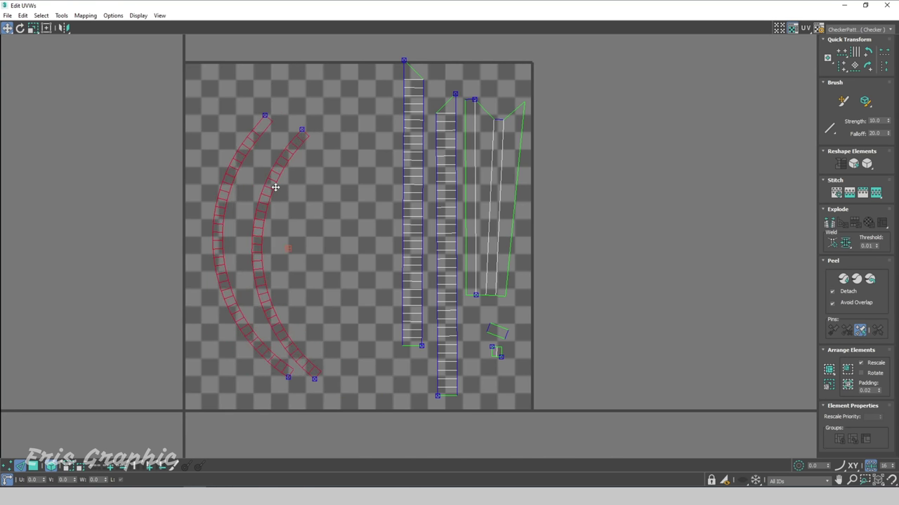
pyautogui.click(519, 384)
pyautogui.hotkey('ctrl', 'a')
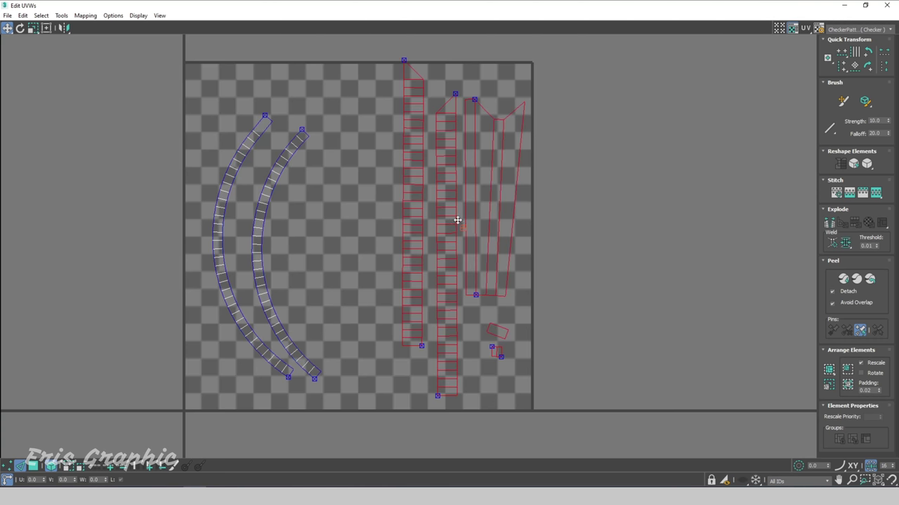
pyautogui.moveTo(491, 193)
pyautogui.mouseDown()
pyautogui.moveTo(458, 203)
pyautogui.moveTo(467, 203)
pyautogui.mouseUp()
# Move the leftmost straight strip beside the others and spread the two arc shells apart
pyautogui.moveTo(391, 381); pyautogui.dragTo(372, 298)
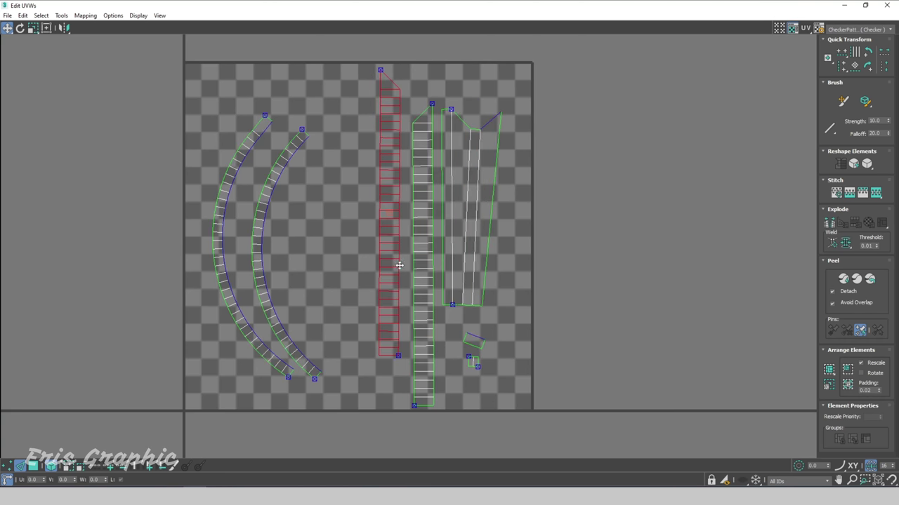
pyautogui.moveTo(399, 264); pyautogui.dragTo(401, 305)
pyautogui.moveTo(511, 385)
pyautogui.mouseDown()
pyautogui.moveTo(381, 238)
pyautogui.moveTo(351, 241)
pyautogui.mouseUp()
pyautogui.click(262, 213)
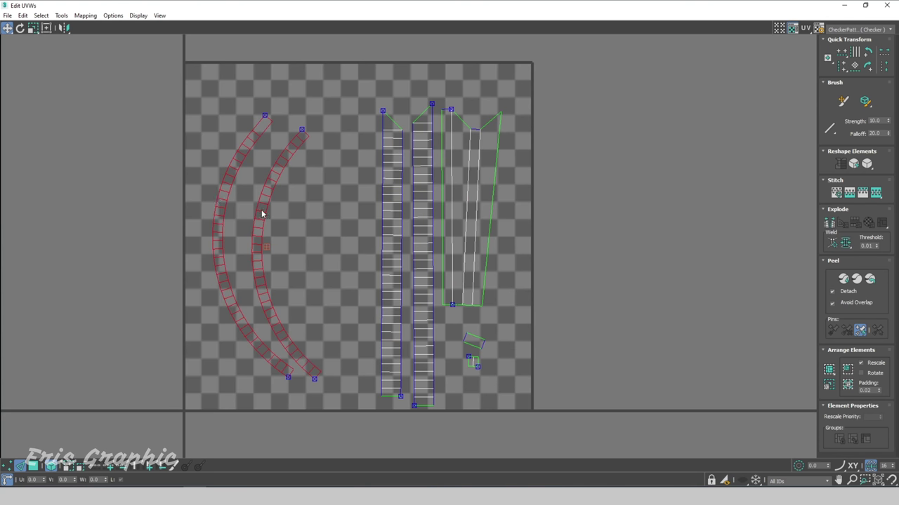
pyautogui.moveTo(268, 207); pyautogui.dragTo(285, 199)
pyautogui.click(254, 233)
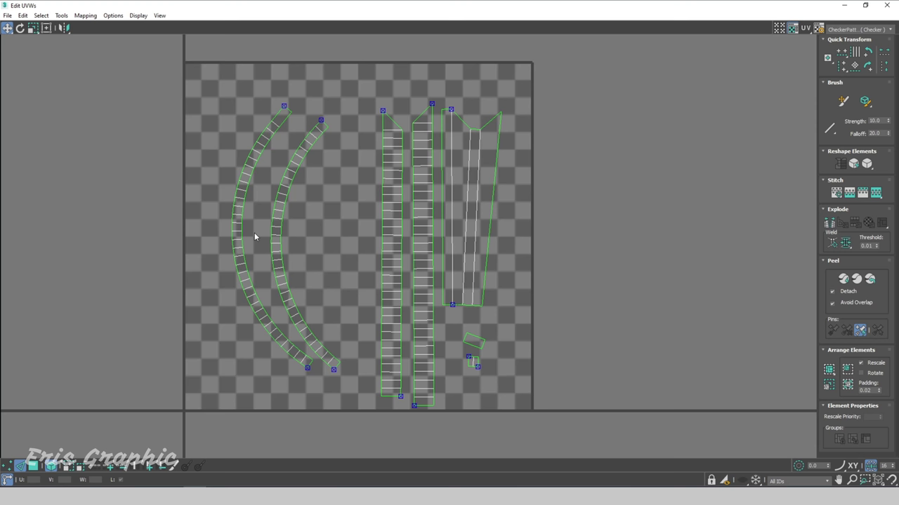
pyautogui.click(245, 242)
pyautogui.moveTo(234, 239); pyautogui.dragTo(221, 241)
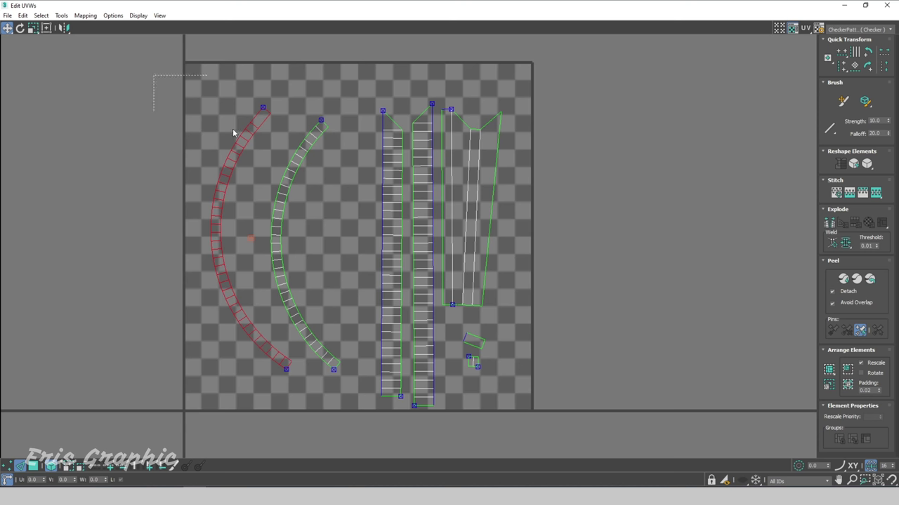
# Centre all UV shells in the checker square and restore the UV editor to a smaller window
pyautogui.moveTo(233, 132); pyautogui.dragTo(547, 413)
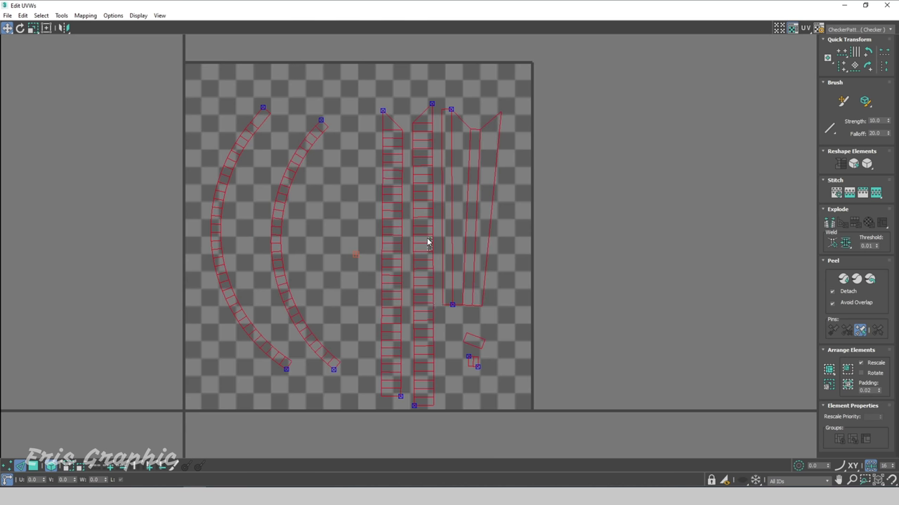
pyautogui.click(540, 159)
pyautogui.hotkey('ctrl', 'a')
pyautogui.moveTo(401, 243); pyautogui.dragTo(403, 224)
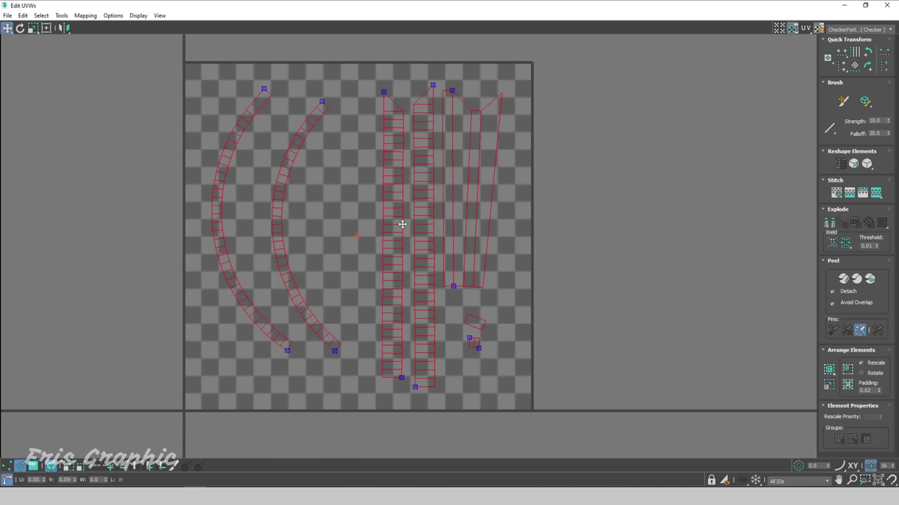
pyautogui.click(864, 6)
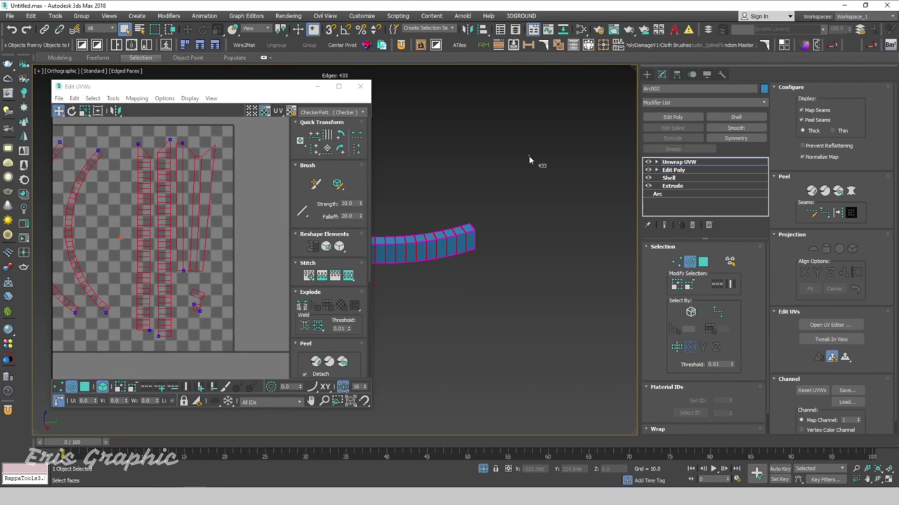
pyautogui.click(529, 160)
# In Face mode, select each strip and arc shell to see which leg part it maps to
pyautogui.keyDown('alt'); pyautogui.moveTo(465, 190); pyautogui.dragTo(548, 202, button='middle'); pyautogui.keyUp('alt')
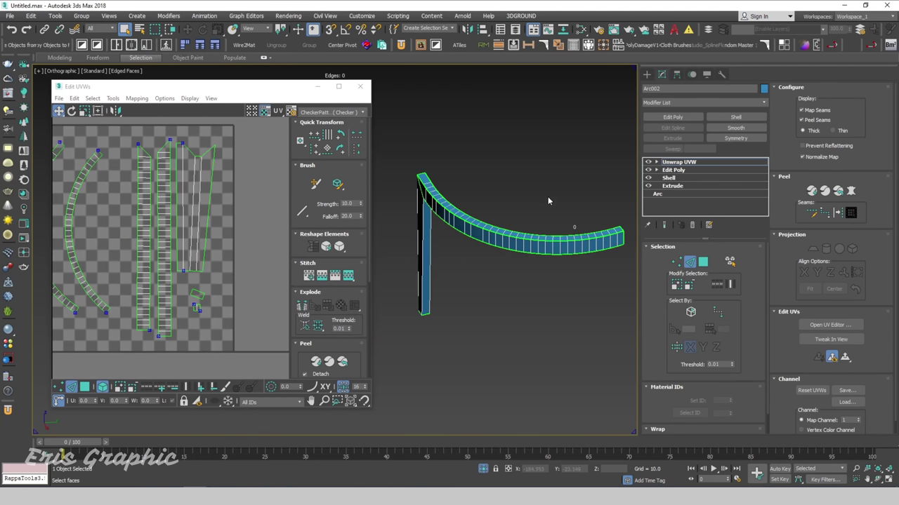
pyautogui.click(86, 387)
pyautogui.click(205, 198)
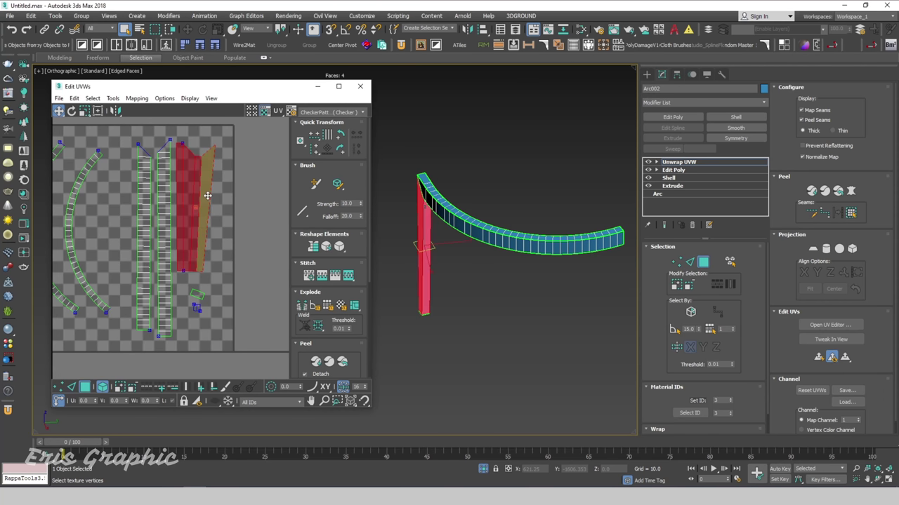
pyautogui.keyDown('alt'); pyautogui.moveTo(512, 349); pyautogui.dragTo(533, 254, button='middle'); pyautogui.keyUp('alt')
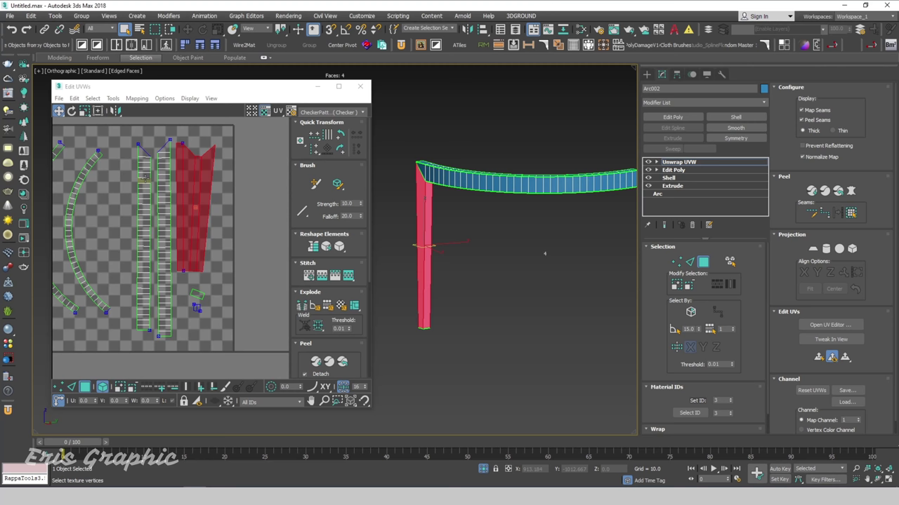
pyautogui.click(161, 172)
pyautogui.keyDown('alt'); pyautogui.moveTo(590, 281); pyautogui.dragTo(503, 291, button='middle'); pyautogui.keyUp('alt')
pyautogui.click(144, 175)
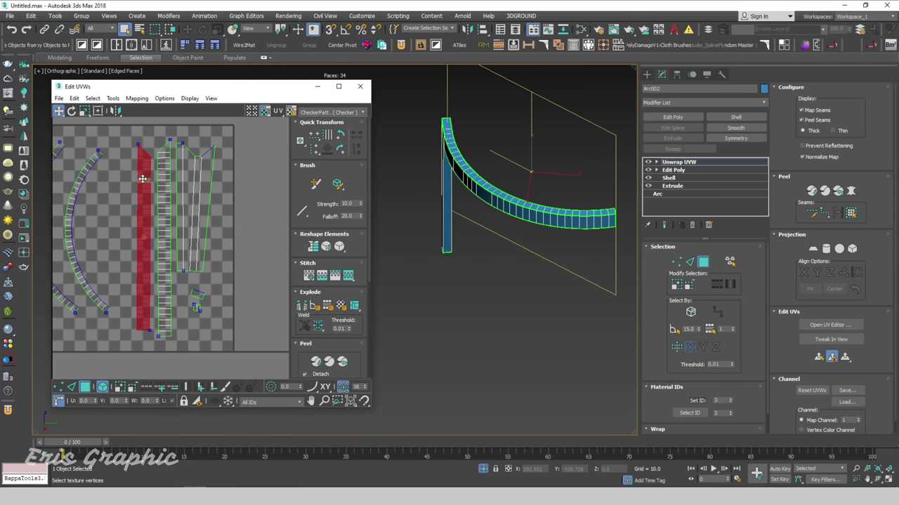
pyautogui.click(81, 176)
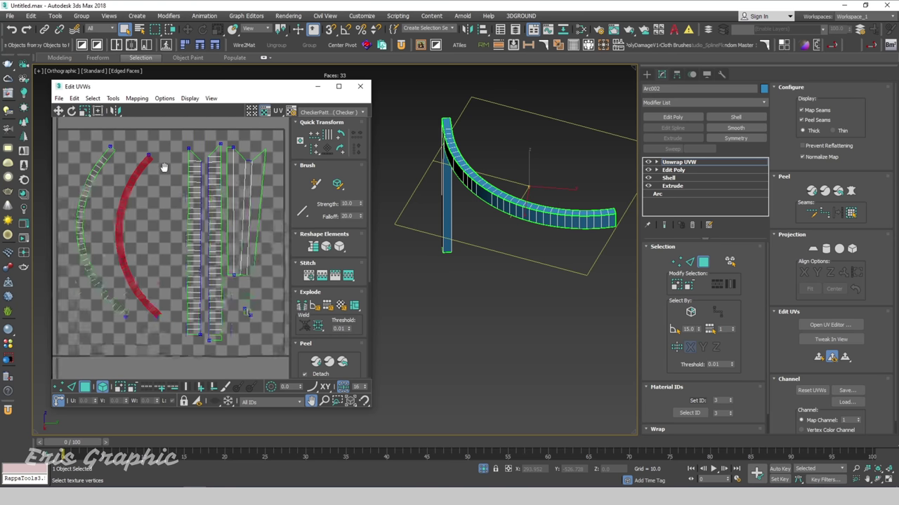
pyautogui.moveTo(108, 170); pyautogui.dragTo(132, 172, button='middle')
pyautogui.click(121, 165)
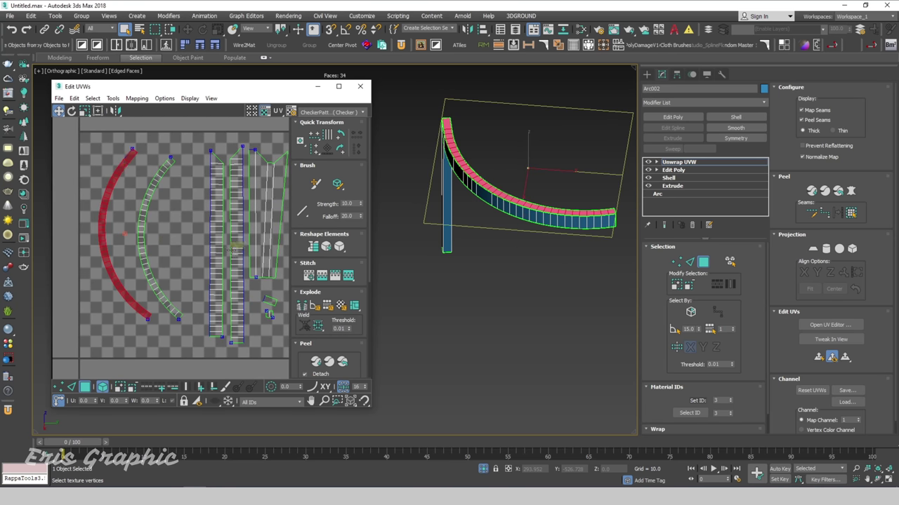
# Zoom in on the small UV islands and select them to locate their faces on the leg
pyautogui.scroll(2, 252, 309)
pyautogui.scroll(2, 253, 302)
pyautogui.moveTo(252, 269); pyautogui.dragTo(172, 262, button='middle')
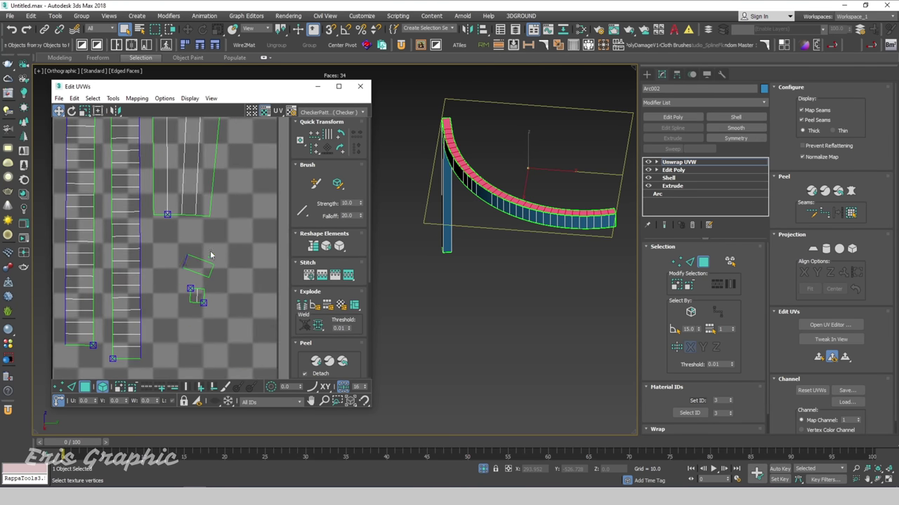
pyautogui.click(198, 265)
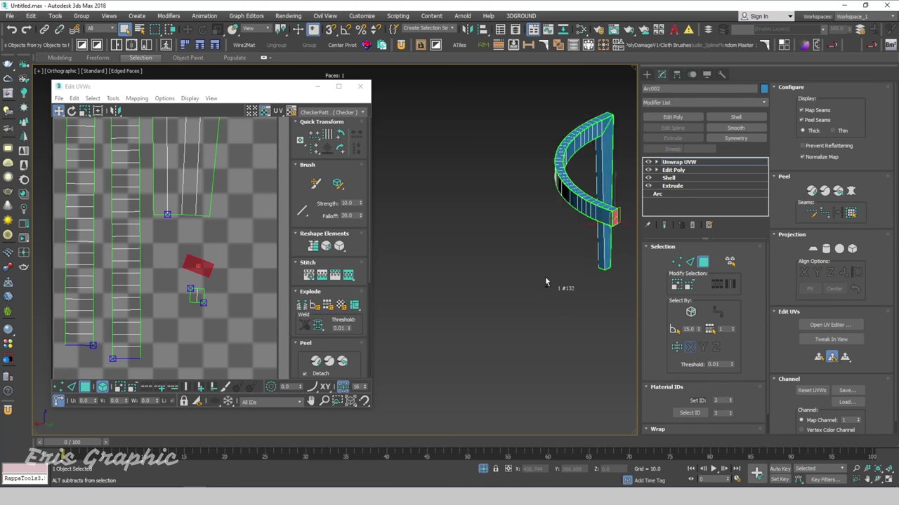
pyautogui.keyDown('alt'); pyautogui.moveTo(545, 277); pyautogui.dragTo(503, 274, button='middle'); pyautogui.keyUp('alt')
pyautogui.click(196, 292)
pyautogui.moveTo(407, 280)
pyautogui.keyDown('alt'); pyautogui.mouseDown(button='middle')
pyautogui.moveTo(439, 280)
pyautogui.moveTo(529, 238)
pyautogui.moveTo(556, 306)
pyautogui.moveTo(592, 336)
pyautogui.mouseUp(button='middle'); pyautogui.keyUp('alt')
pyautogui.scroll(2, 190, 262)
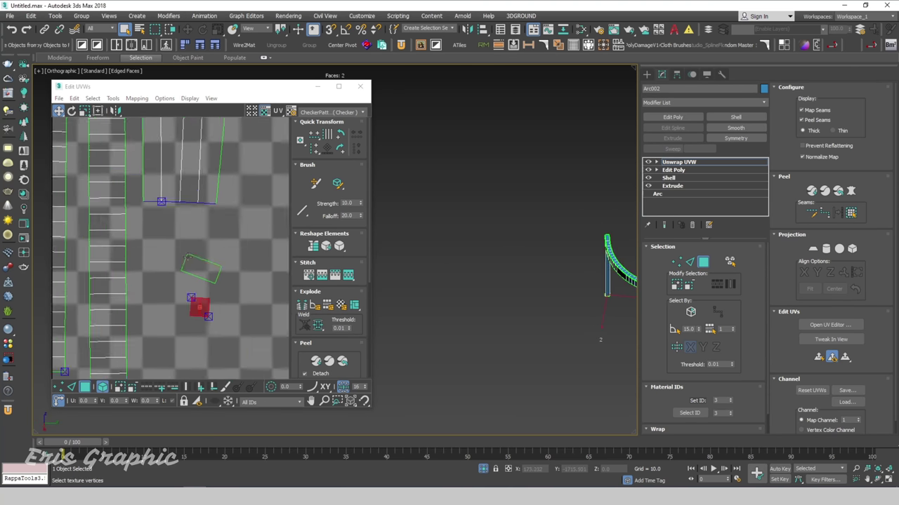
pyautogui.scroll(2, 190, 262)
# Rotate the tilted single-face UV island level and maximize the UV editor
pyautogui.click(203, 270)
pyautogui.press('e')
pyautogui.moveTo(224, 267); pyautogui.dragTo(229, 256)
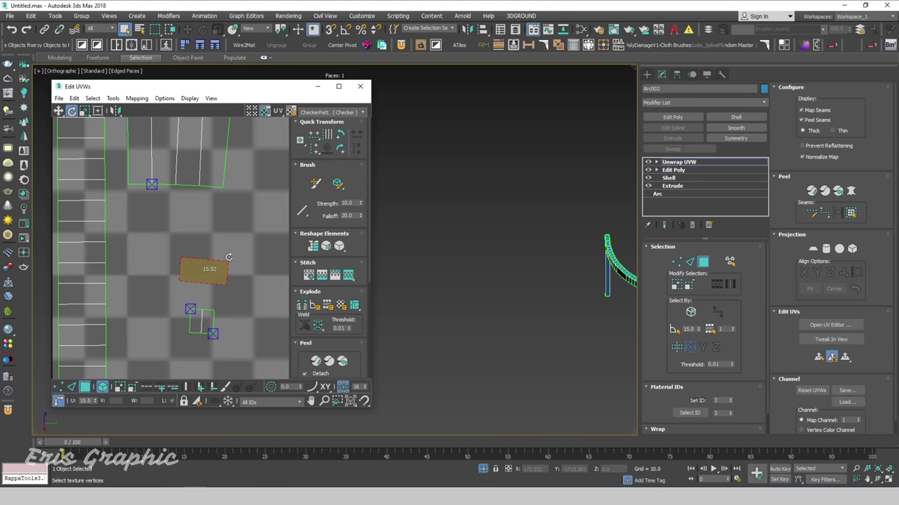
pyautogui.click(246, 339)
pyautogui.scroll(-3, 245, 291)
pyautogui.scroll(-2, 245, 290)
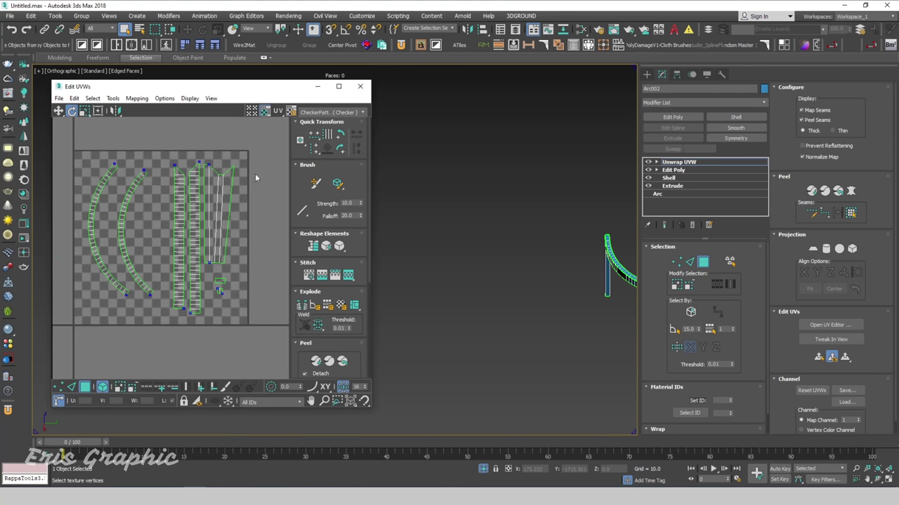
pyautogui.click(339, 85)
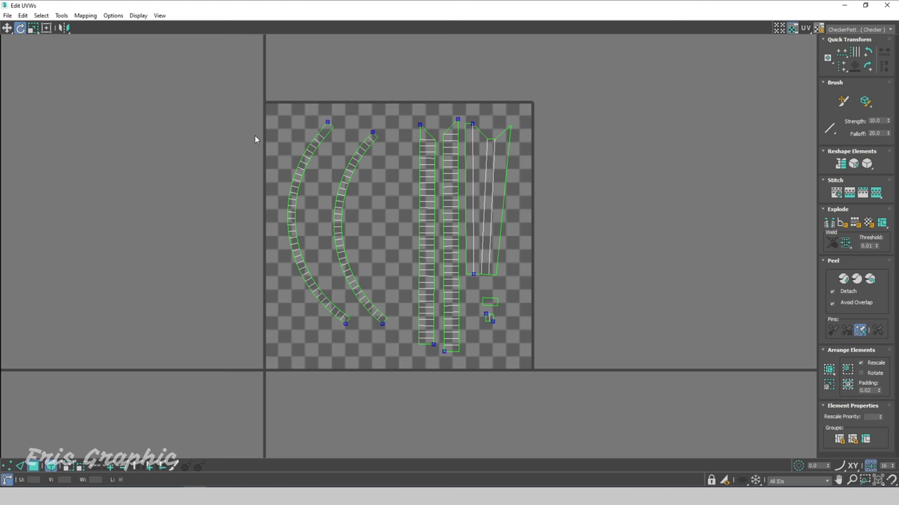
# Render a 2048 × 2048 UV template from Tools > Render UVW Template
pyautogui.click(62, 16)
pyautogui.click(89, 187)
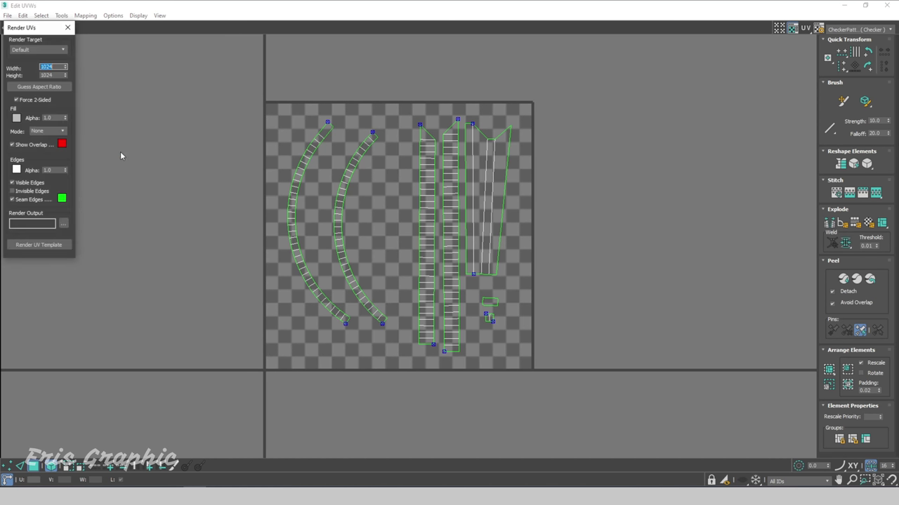
pyautogui.moveTo(43, 33); pyautogui.dragTo(183, 72)
pyautogui.write('2048')
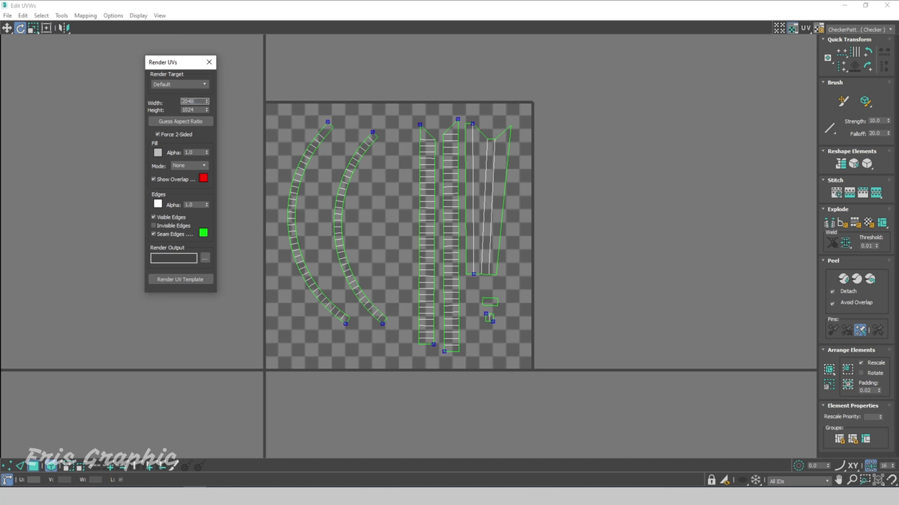
pyautogui.press('Tab')
pyautogui.moveTo(35, 23); pyautogui.dragTo(176, 79)
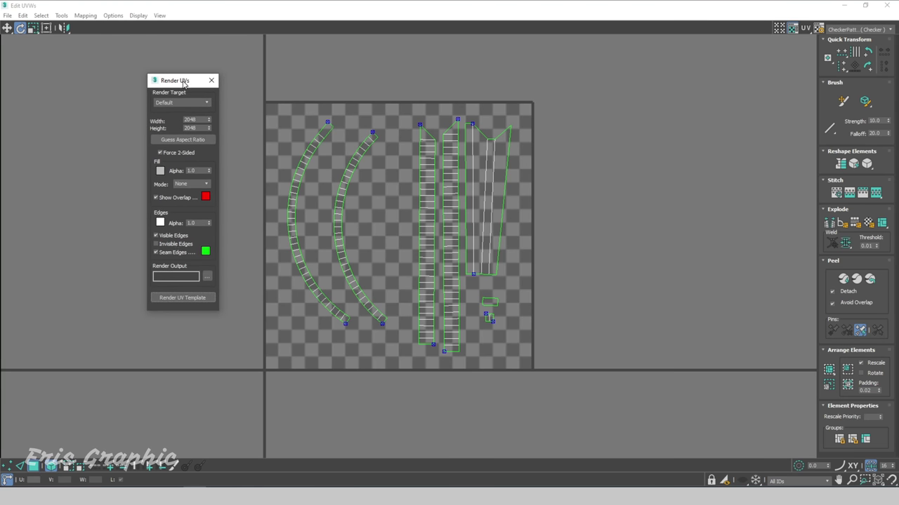
pyautogui.click(177, 298)
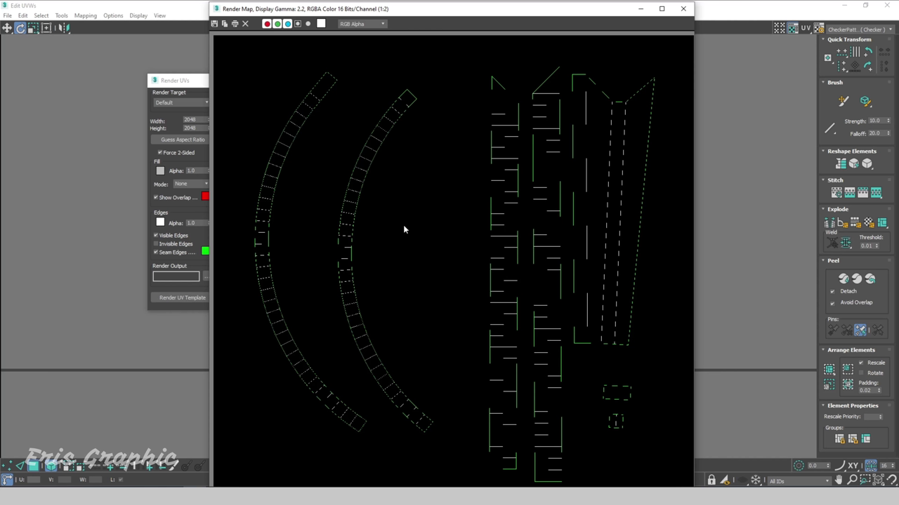
# Save the rendered template to Downloads as JPEG 'Unwrap' at quality 100
pyautogui.click(214, 23)
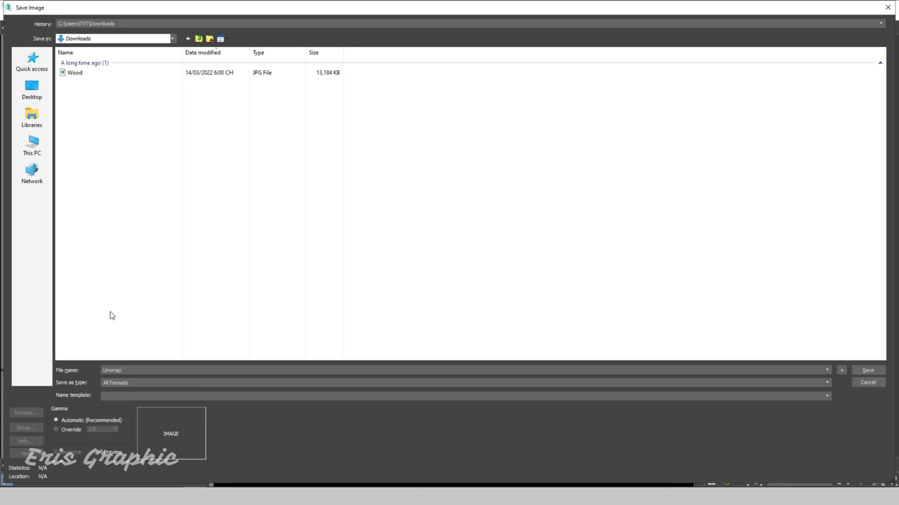
pyautogui.click(128, 384)
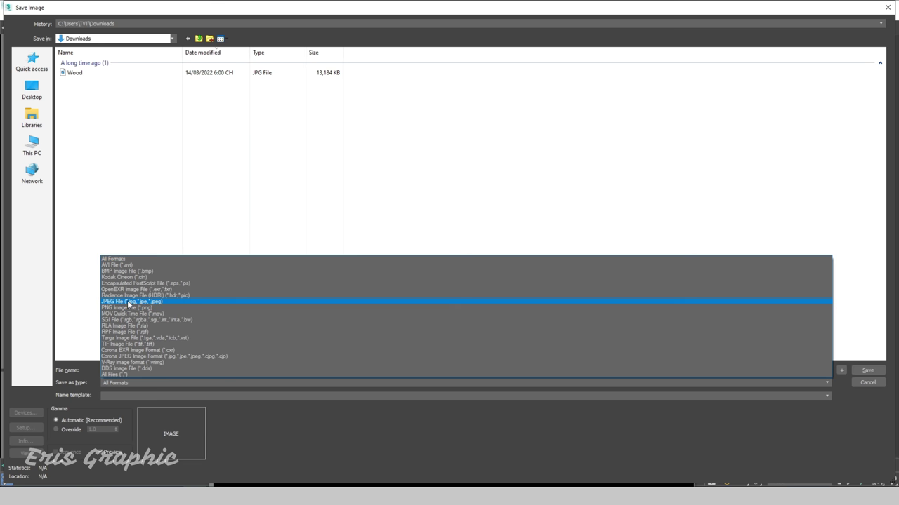
pyautogui.click(129, 302)
pyautogui.click(867, 370)
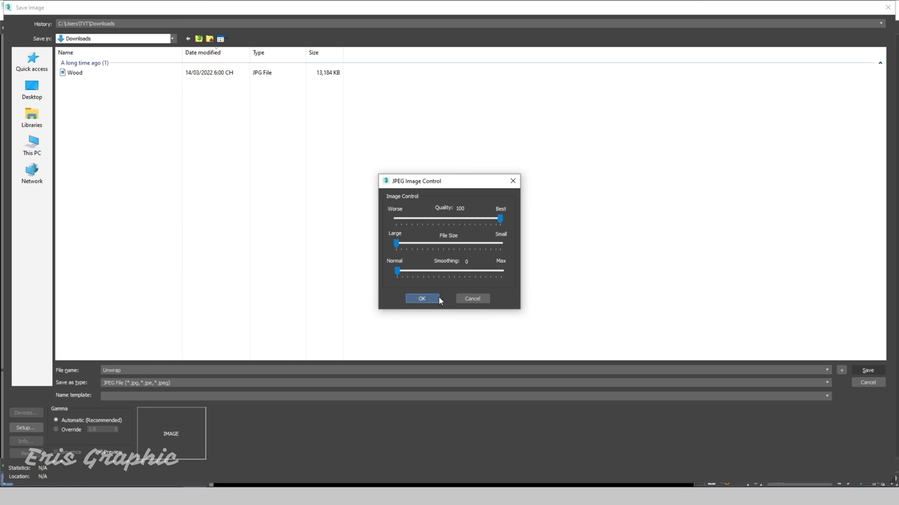
pyautogui.click(422, 300)
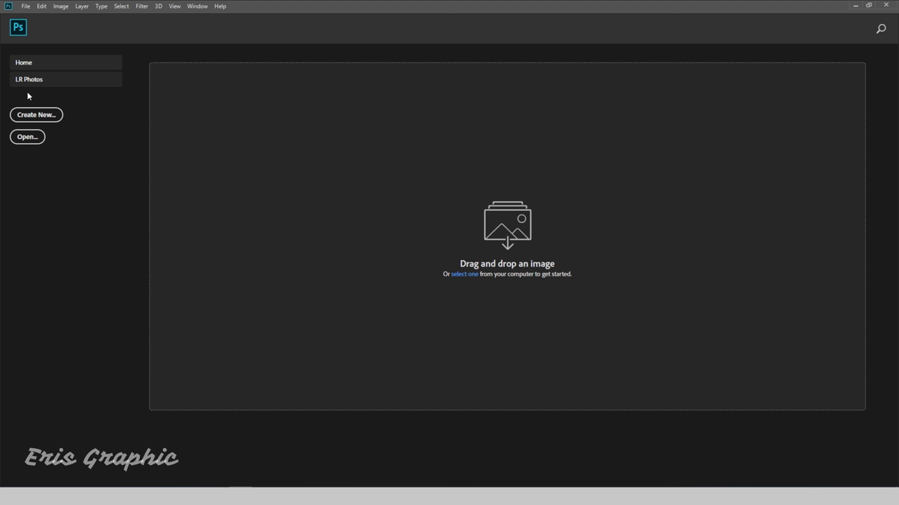
# Open Unwrap.jpg from Downloads and narrow the panel dock to widen the canvas
pyautogui.click(28, 137)
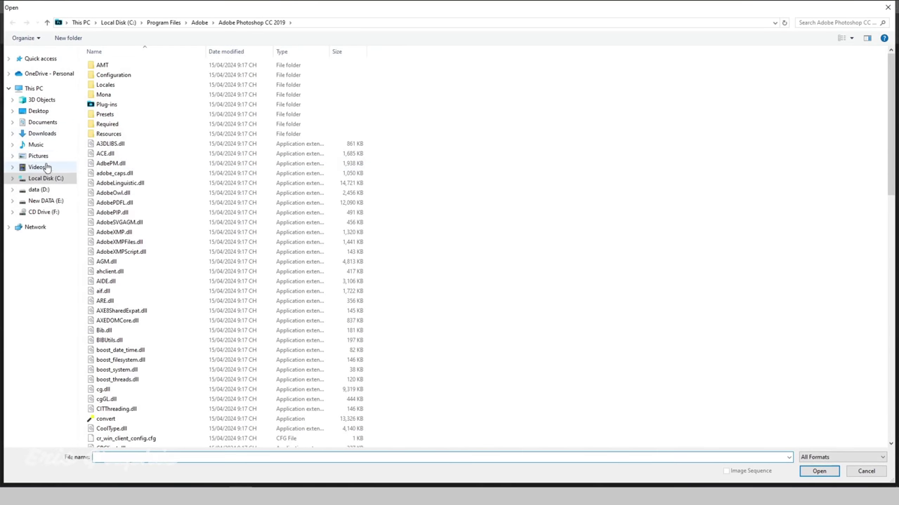
pyautogui.click(50, 134)
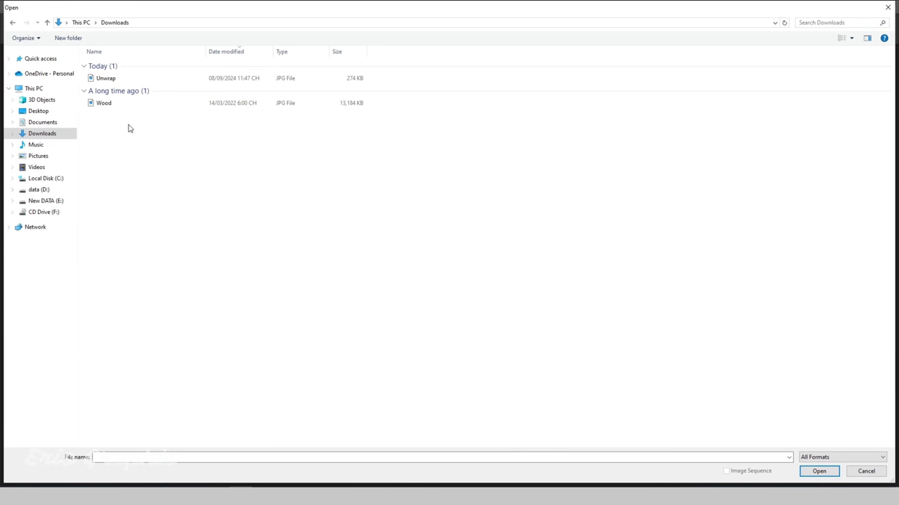
pyautogui.click(107, 80)
pyautogui.click(819, 468)
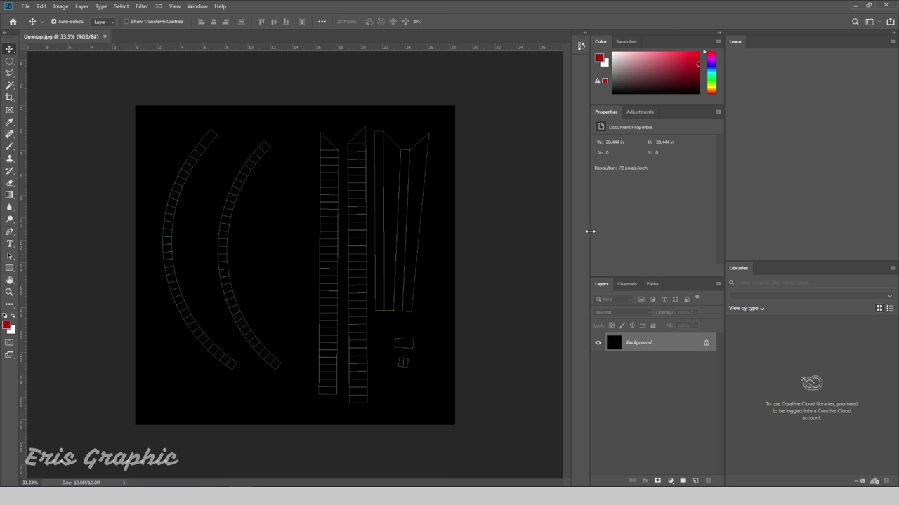
pyautogui.moveTo(589, 231); pyautogui.dragTo(613, 231)
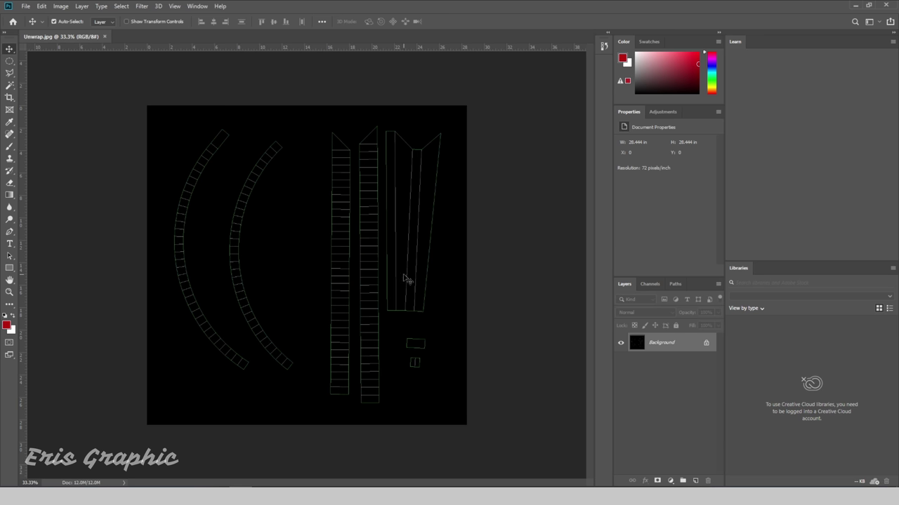
pyautogui.hotkey('ctrl', '+')
pyautogui.hotkey('ctrl', '-')
# Open the Wood.jpg texture image in Photoshop
pyautogui.click(25, 5)
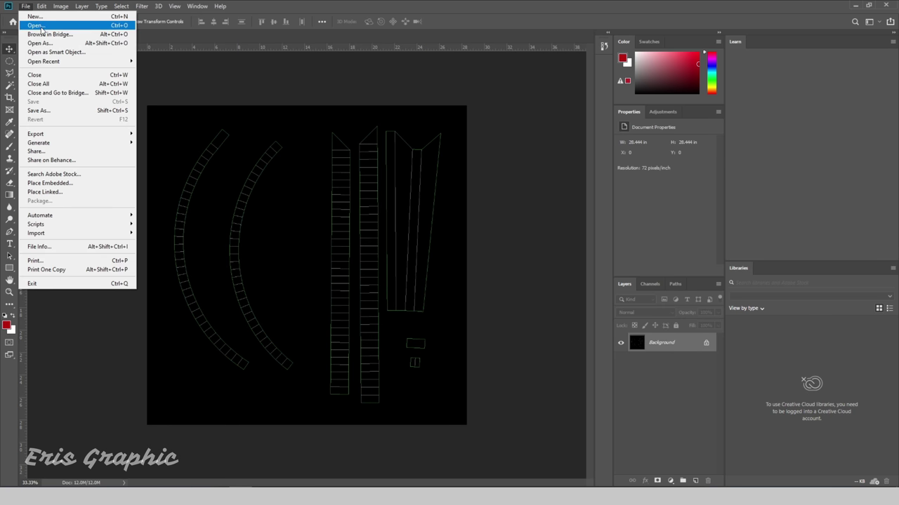
pyautogui.click(38, 25)
pyautogui.click(109, 107)
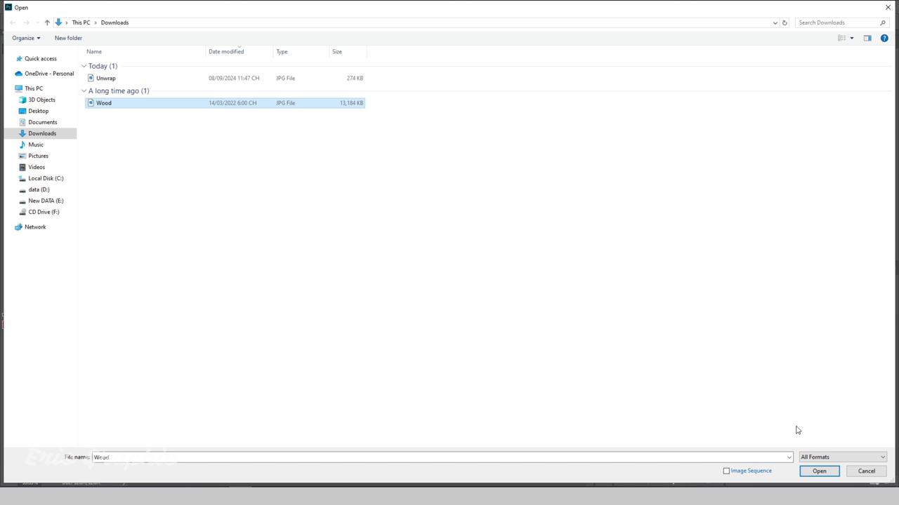
pyautogui.click(819, 471)
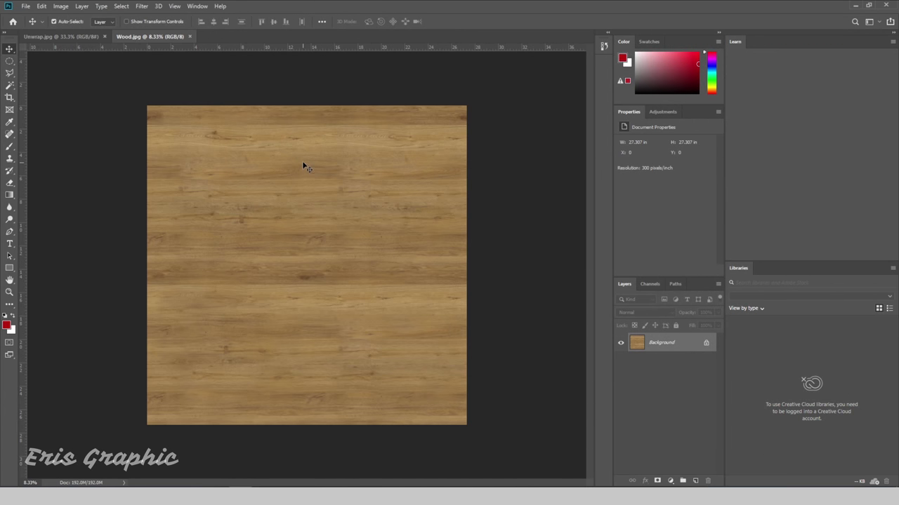
# Drag the wood texture into Unwrap as Layer 1 and close the Wood.jpg window
pyautogui.moveTo(158, 37)
pyautogui.mouseDown()
pyautogui.moveTo(317, 95)
pyautogui.moveTo(563, 91)
pyautogui.mouseUp()
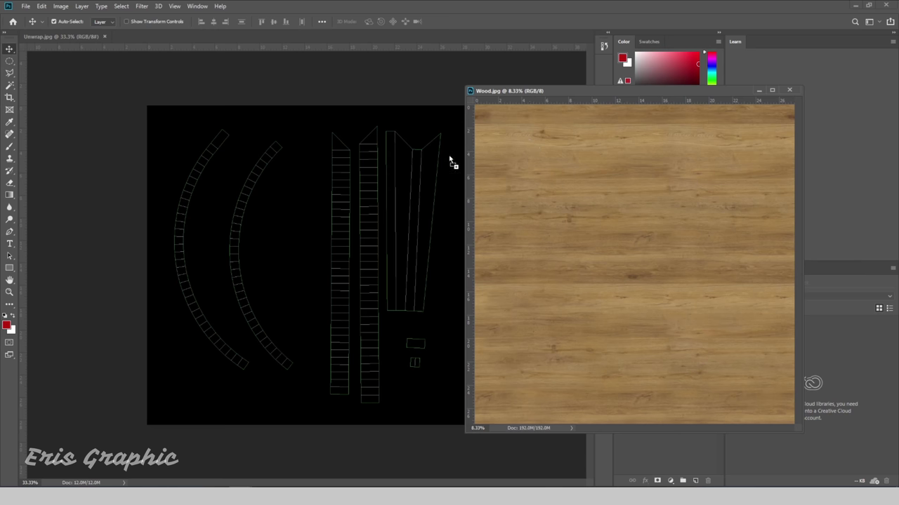
pyautogui.moveTo(449, 159); pyautogui.dragTo(317, 139)
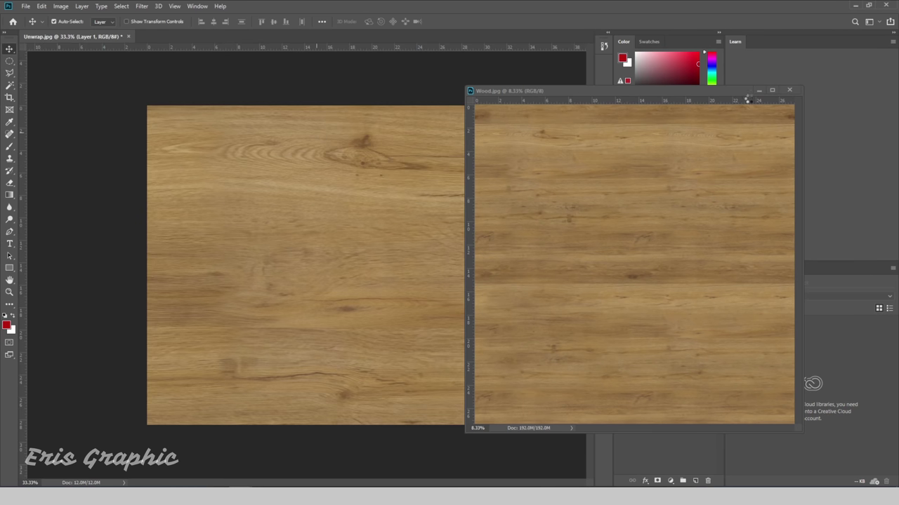
pyautogui.click(788, 90)
pyautogui.hotkey('ctrl', '-')
# Scale the wood layer down, rotate it -90° for vertical grain, and centre it over the UVs
pyautogui.hotkey('ctrl', '-')
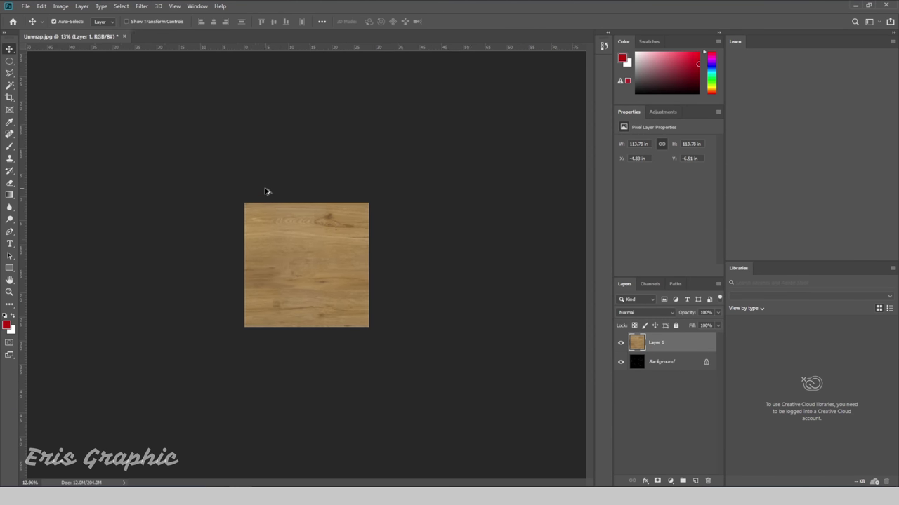
pyautogui.hotkey('ctrl', '-')
pyautogui.hotkey('ctrl', 't')
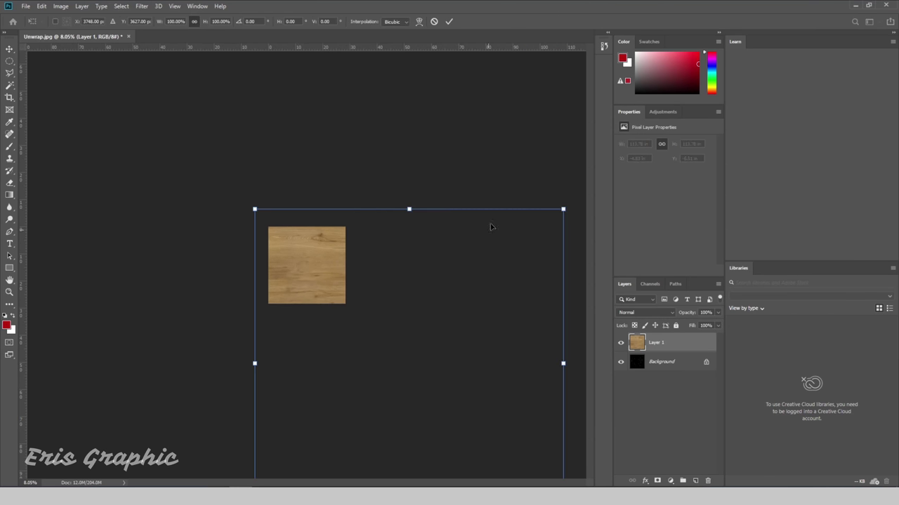
pyautogui.moveTo(563, 209)
pyautogui.mouseDown()
pyautogui.moveTo(498, 143)
pyautogui.moveTo(339, 287)
pyautogui.moveTo(321, 244)
pyautogui.moveTo(324, 256)
pyautogui.mouseUp()
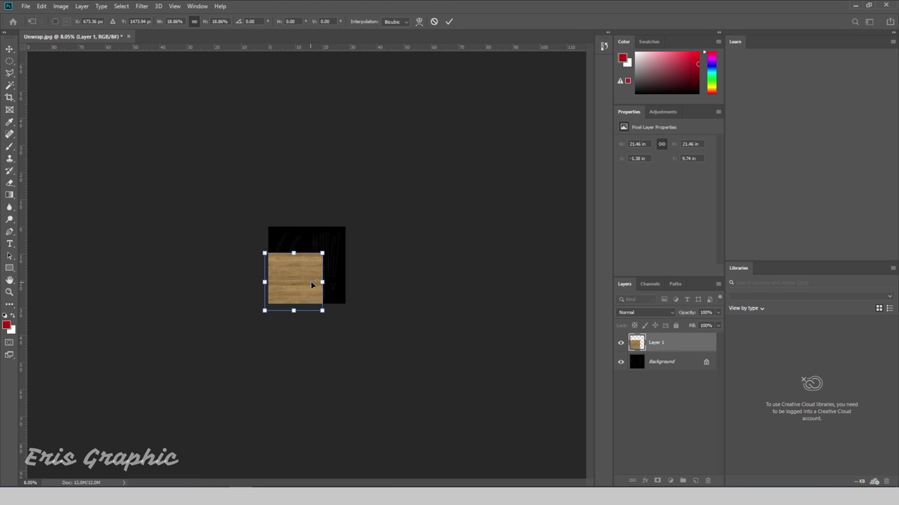
pyautogui.hotkey('ctrl', '+')
pyautogui.hotkey('ctrl', '+')
pyautogui.hotkey('ctrl', '+')
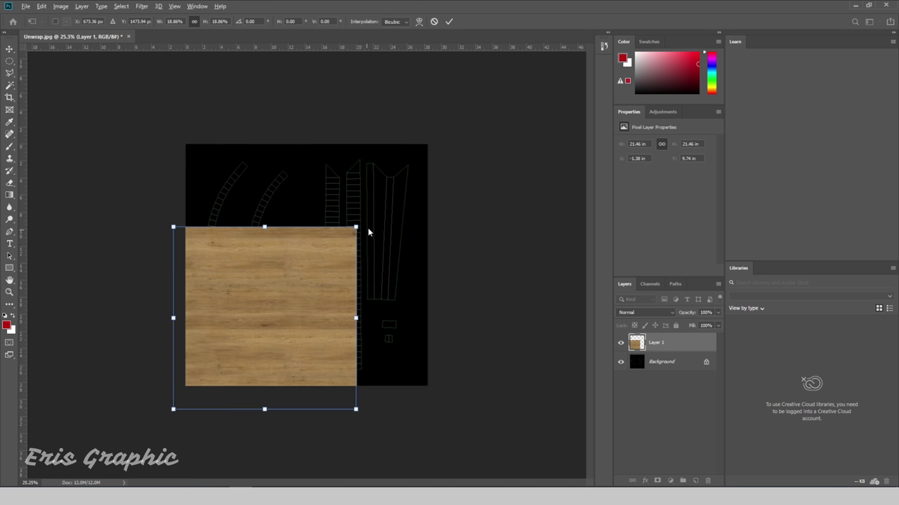
pyautogui.moveTo(368, 224); pyautogui.dragTo(168, 208)
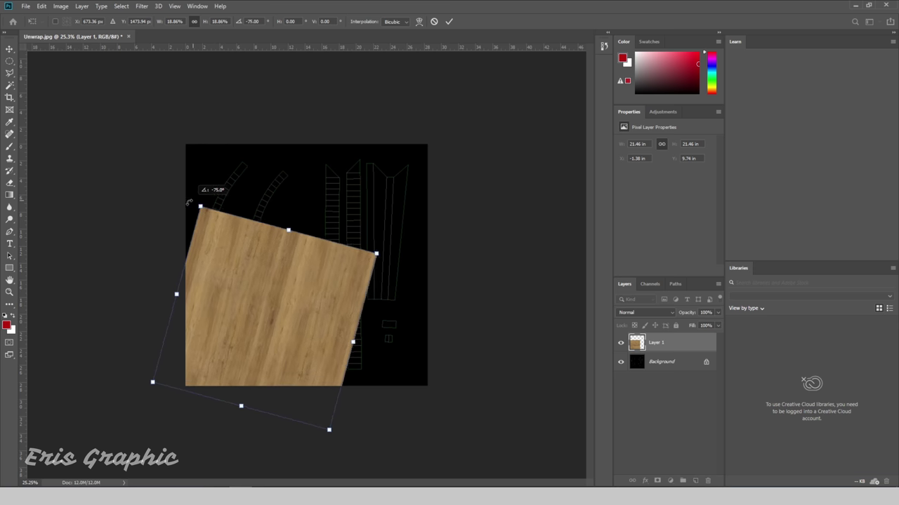
pyautogui.moveTo(272, 281); pyautogui.dragTo(322, 227)
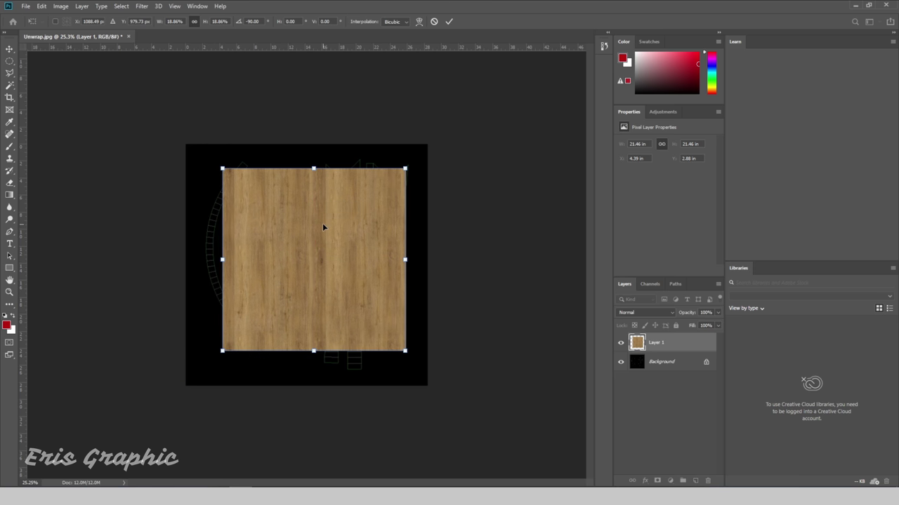
pyautogui.press('Return')
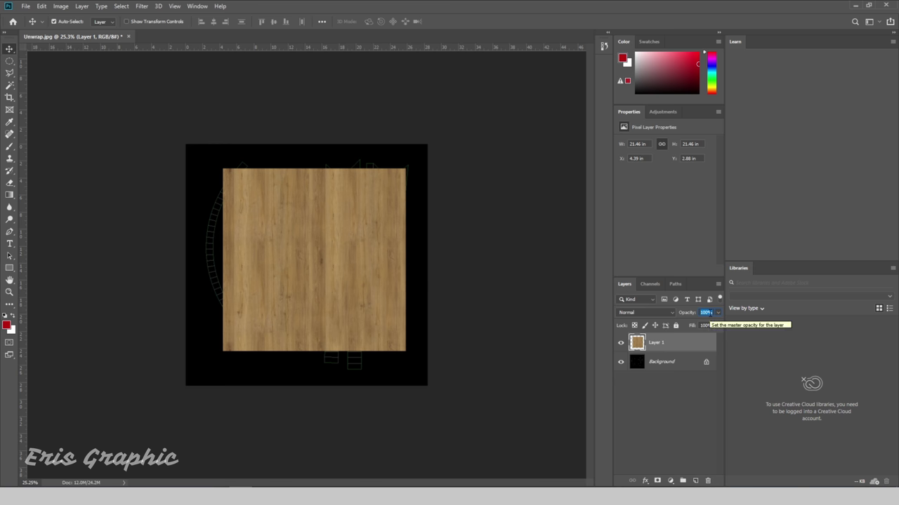
# Set the wood layer to 70% opacity and move it right over the long UV strips
pyautogui.write('80')
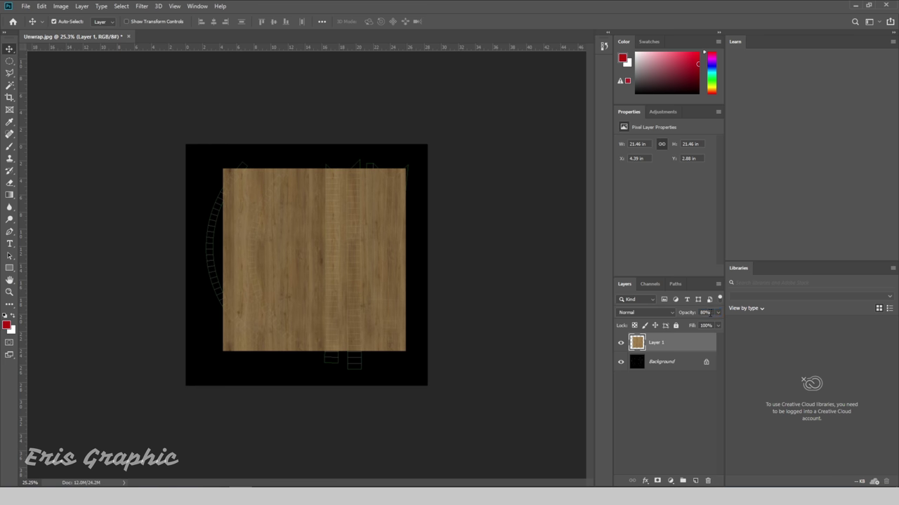
pyautogui.write('70')
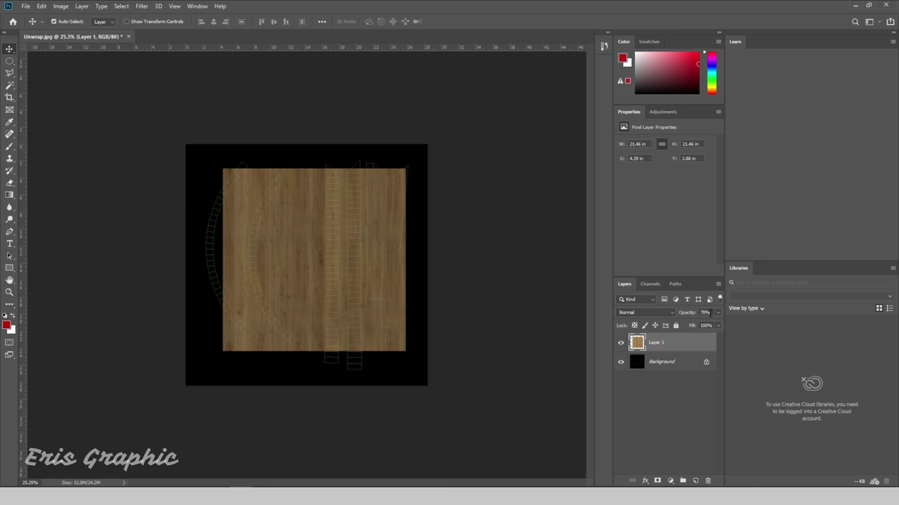
pyautogui.keyDown('alt'); pyautogui.scroll(2, 332, 225); pyautogui.keyUp('alt')
pyautogui.keyDown('alt'); pyautogui.scroll(2, 127, 239); pyautogui.keyUp('alt')
pyautogui.keyDown('alt'); pyautogui.scroll(-1, 375, 226); pyautogui.keyUp('alt')
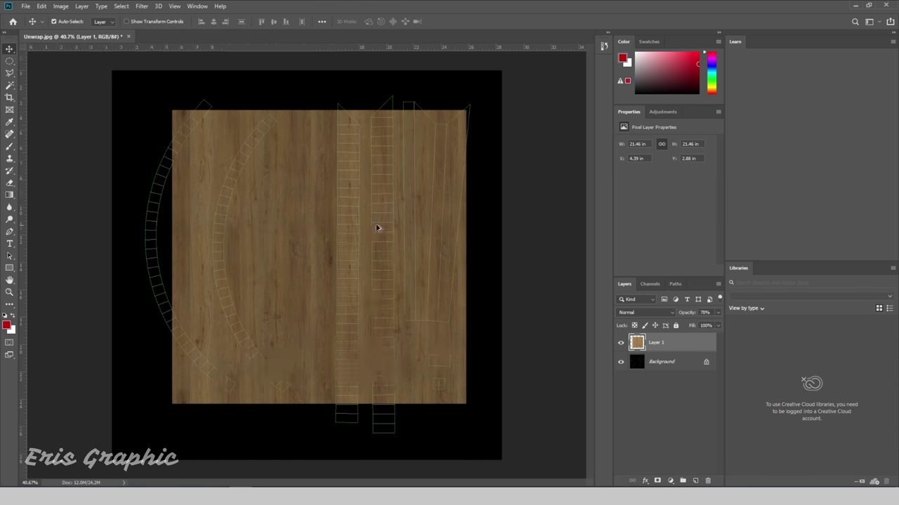
pyautogui.rightClick(265, 228)
pyautogui.click(294, 208)
pyautogui.moveTo(260, 232); pyautogui.dragTo(419, 209)
pyautogui.keyDown('alt'); pyautogui.scroll(-3, 301, 201); pyautogui.keyUp('alt')
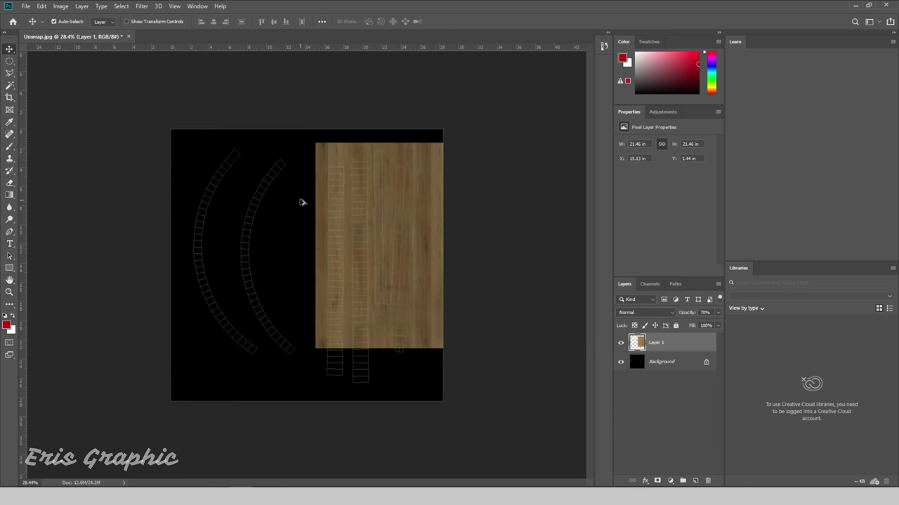
pyautogui.keyDown('alt'); pyautogui.scroll(1, 430, 307); pyautogui.keyUp('alt')
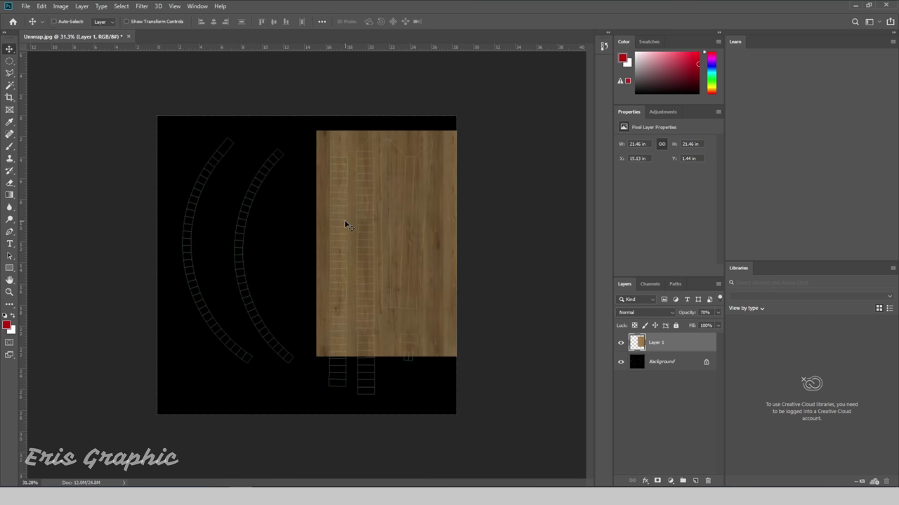
# Enlarge the wood layer to about 26 inches over the upright UV strips
pyautogui.hotkey('ctrl', 't')
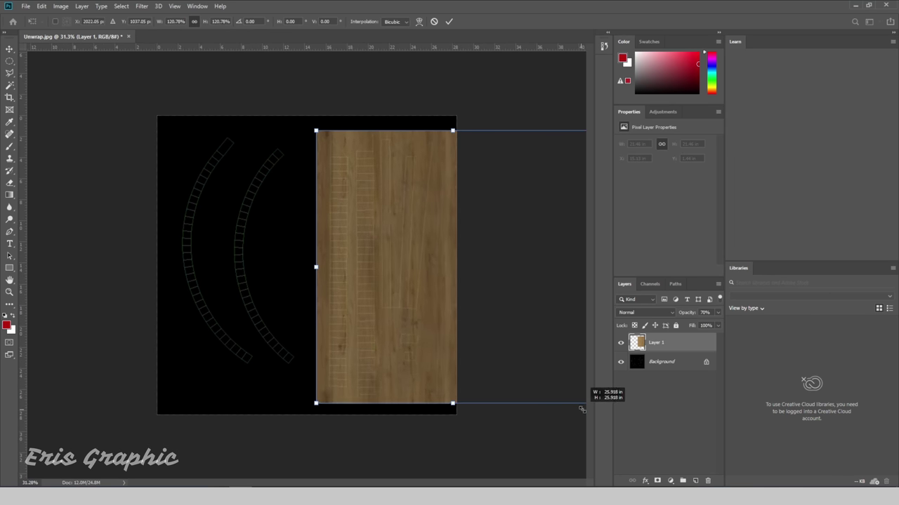
pyautogui.moveTo(571, 394); pyautogui.dragTo(581, 406)
pyautogui.moveTo(523, 280)
pyautogui.mouseDown()
pyautogui.moveTo(531, 276)
pyautogui.moveTo(522, 276)
pyautogui.mouseUp()
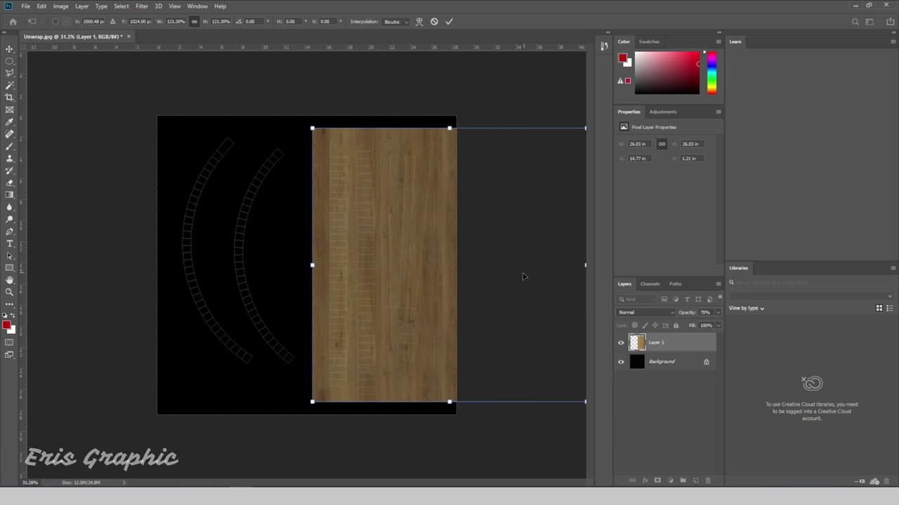
pyautogui.keyDown('alt'); pyautogui.scroll(2, 431, 301); pyautogui.keyUp('alt')
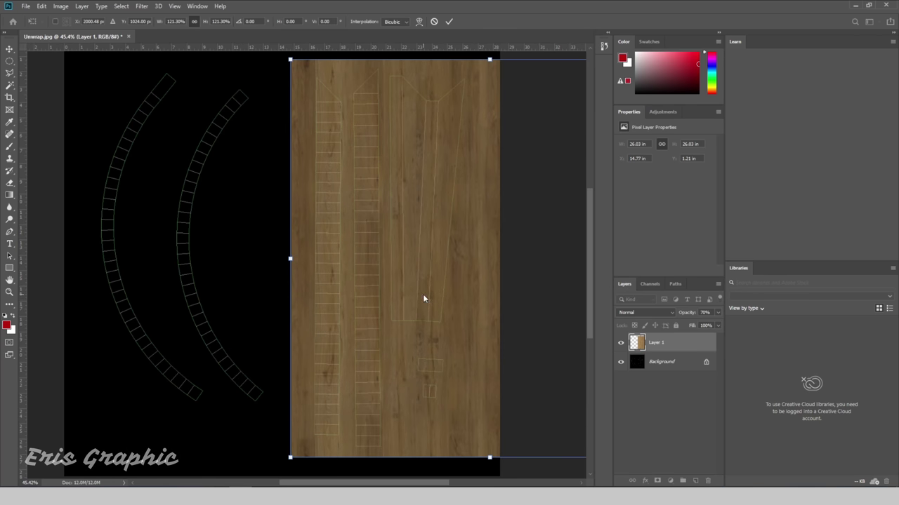
pyautogui.press('Return')
pyautogui.keyDown('alt'); pyautogui.scroll(3, 462, 381); pyautogui.keyUp('alt')
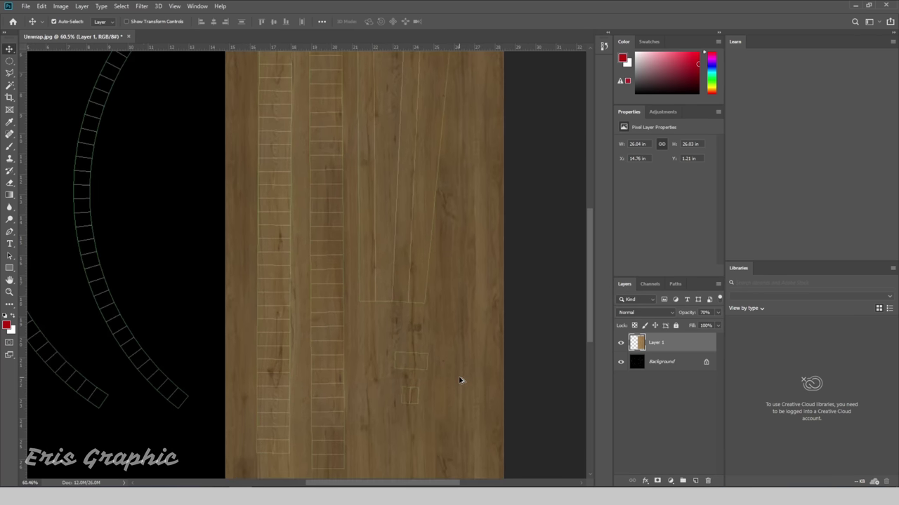
pyautogui.keyDown('alt'); pyautogui.scroll(3, 461, 381); pyautogui.keyUp('alt')
pyautogui.keyDown('alt'); pyautogui.scroll(-3, 236, 319); pyautogui.keyUp('alt')
pyautogui.keyDown('alt'); pyautogui.scroll(-3, 239, 315); pyautogui.keyUp('alt')
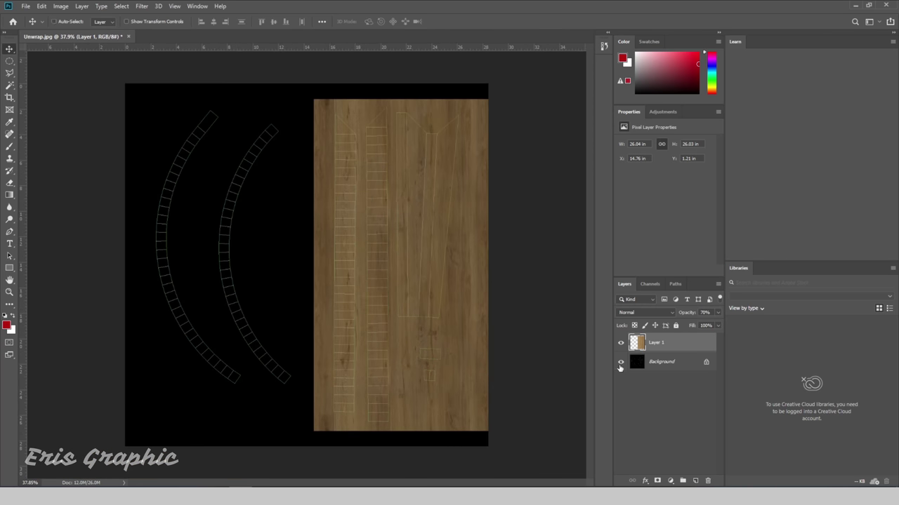
# Duplicate the wood layer as Layer 1 copy and hide the copy
pyautogui.hotkey('ctrl', 'j')
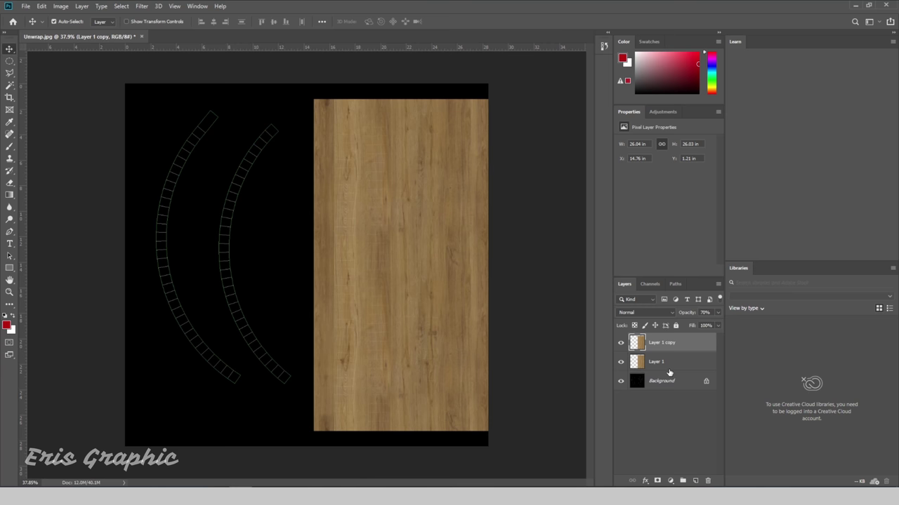
pyautogui.click(620, 343)
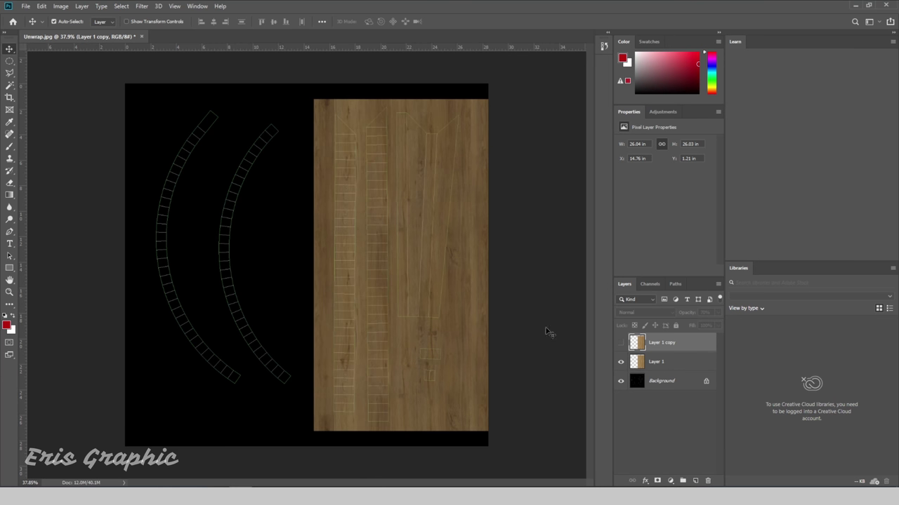
pyautogui.press('m')
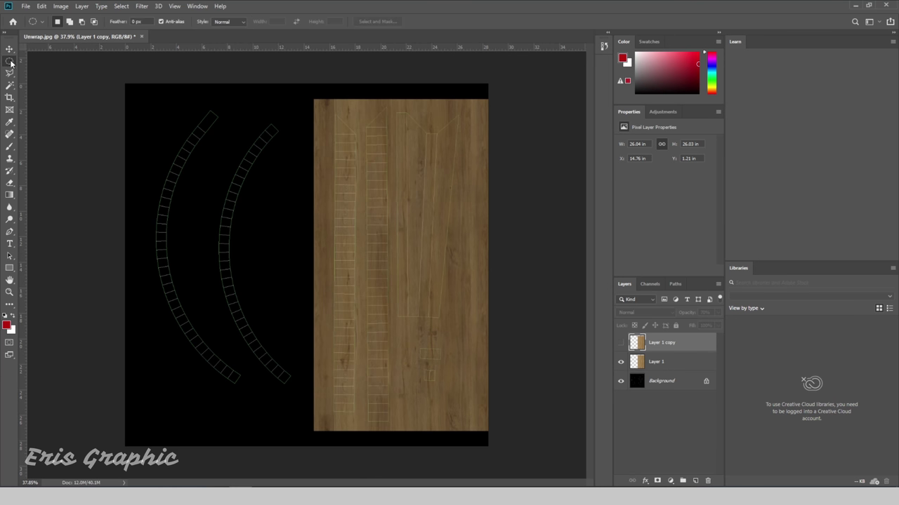
pyautogui.rightClick(10, 63)
pyautogui.click(49, 61)
# Trim Layer 1 to a vertical band over the two ladder-like UV shells
pyautogui.moveTo(304, 89); pyautogui.dragTo(390, 435)
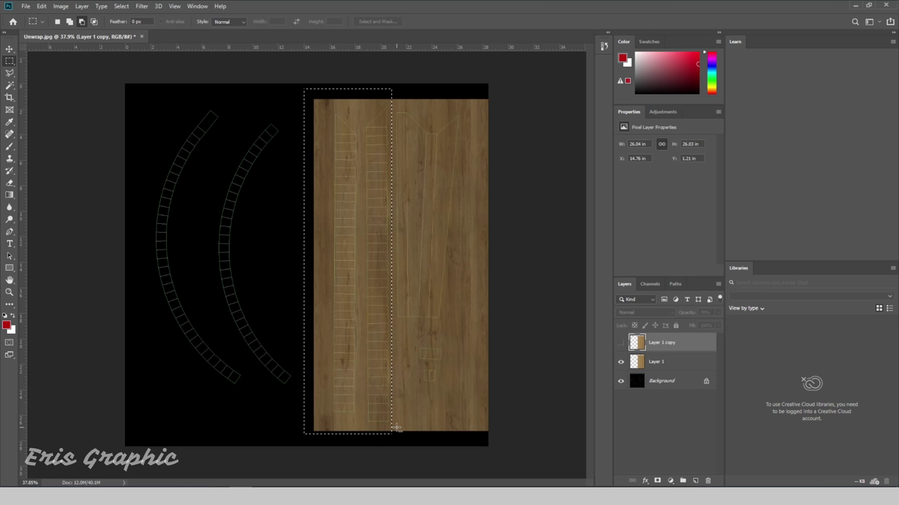
pyautogui.hotkey('ctrl', 'shift', 'i')
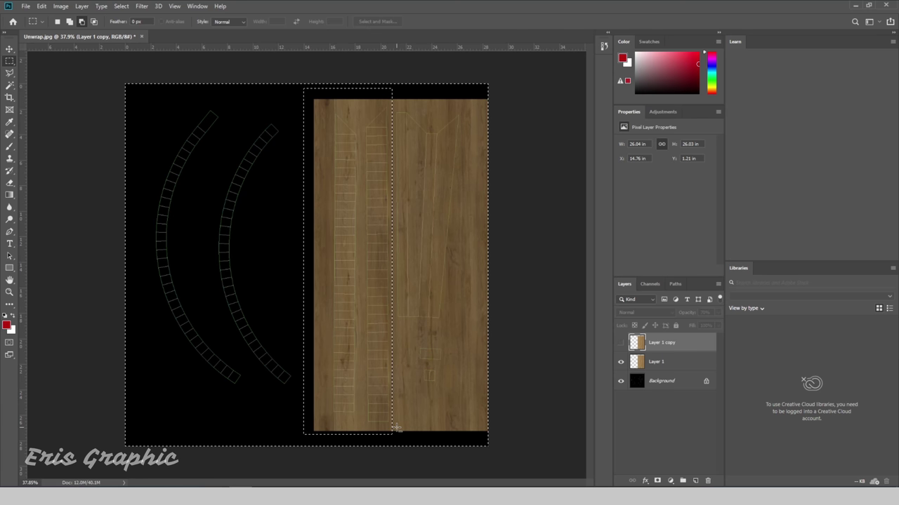
pyautogui.click(655, 363)
pyautogui.press('Delete')
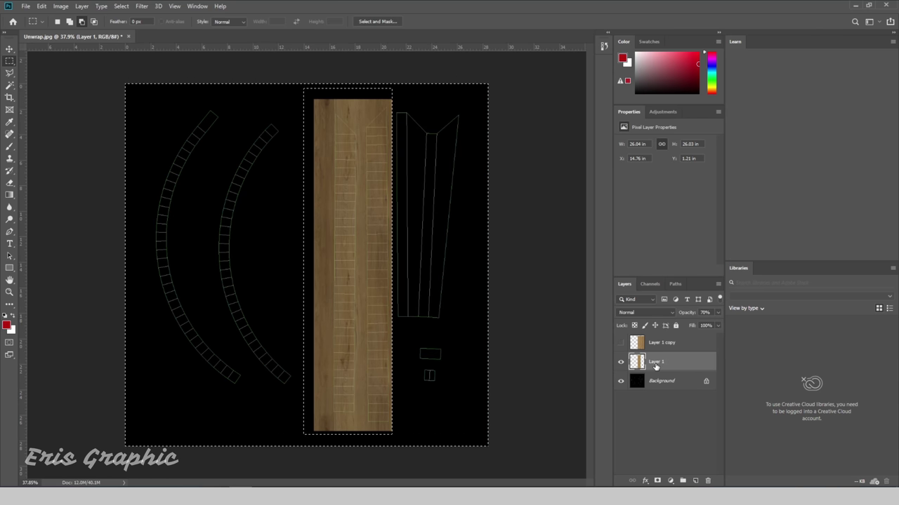
pyautogui.hotkey('ctrl', 'd')
pyautogui.click(9, 49)
# Show Layer 1 copy, move it over the upper layout, and duplicate it as hidden Layer 1 copy 2
pyautogui.click(620, 343)
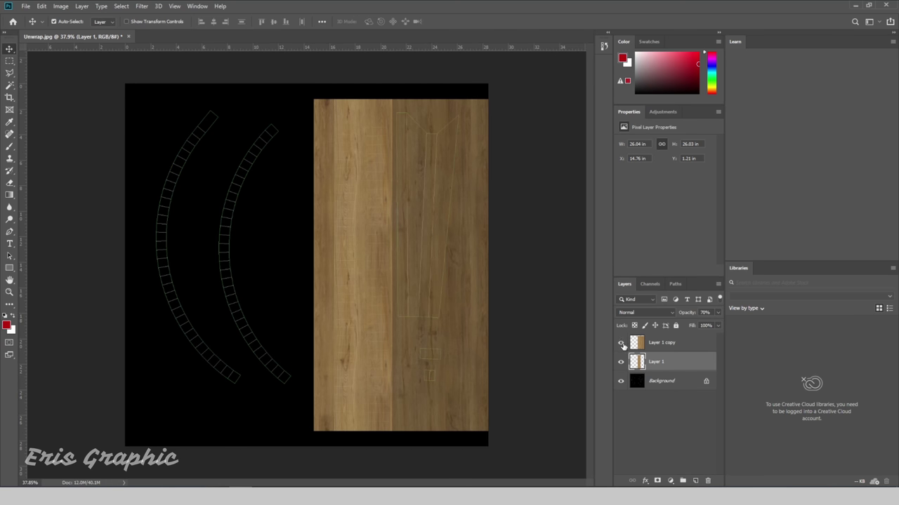
pyautogui.moveTo(464, 289); pyautogui.dragTo(549, 234)
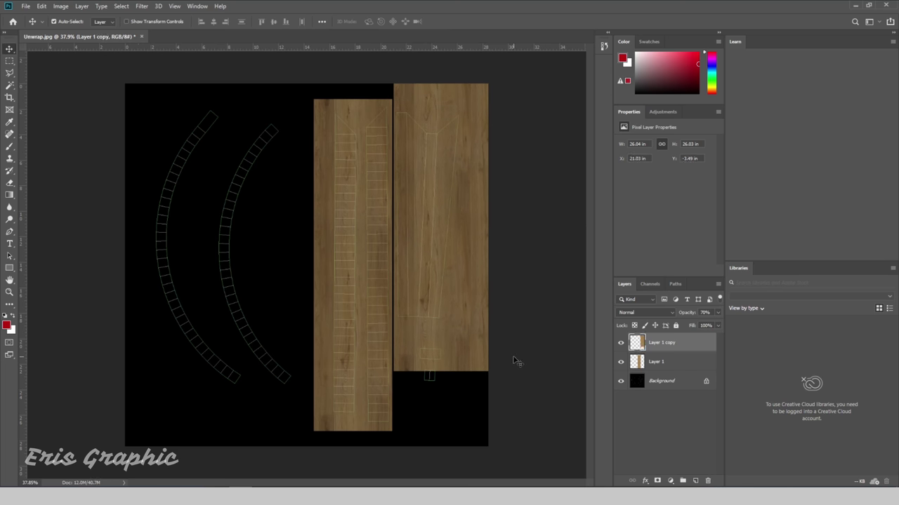
pyautogui.moveTo(489, 319)
pyautogui.mouseDown()
pyautogui.moveTo(342, 300)
pyautogui.moveTo(301, 309)
pyautogui.mouseUp()
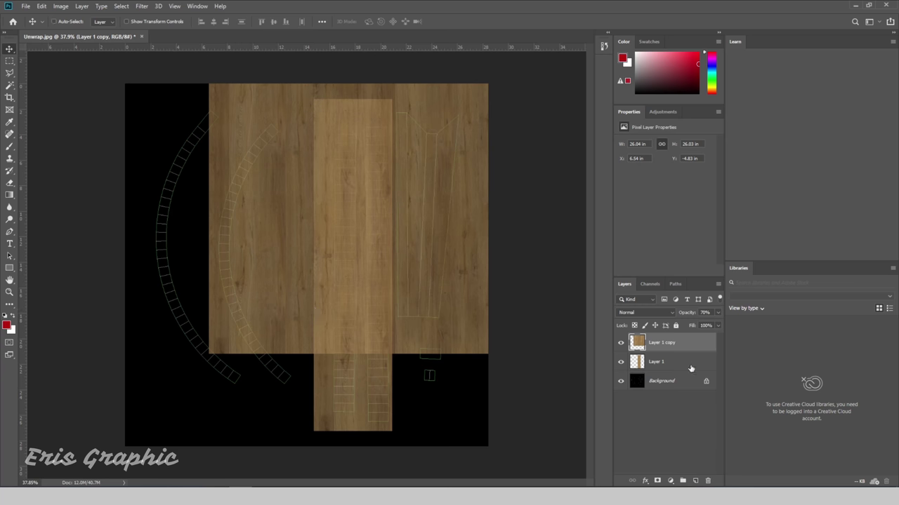
pyautogui.hotkey('ctrl', 'j')
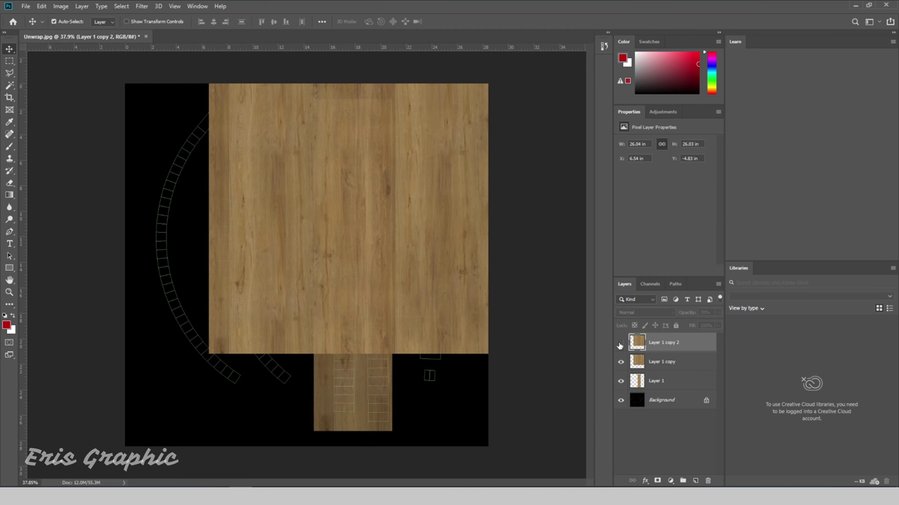
pyautogui.click(620, 343)
# Trim Layer 1 copy to the rectangle over the wide right-hand UV panel
pyautogui.click(662, 362)
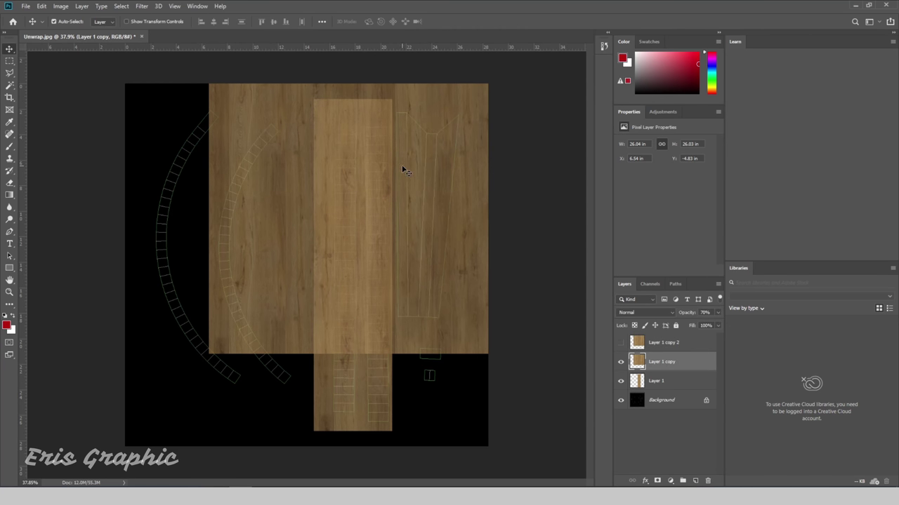
pyautogui.keyDown('alt'); pyautogui.scroll(1, 432, 163); pyautogui.keyUp('alt')
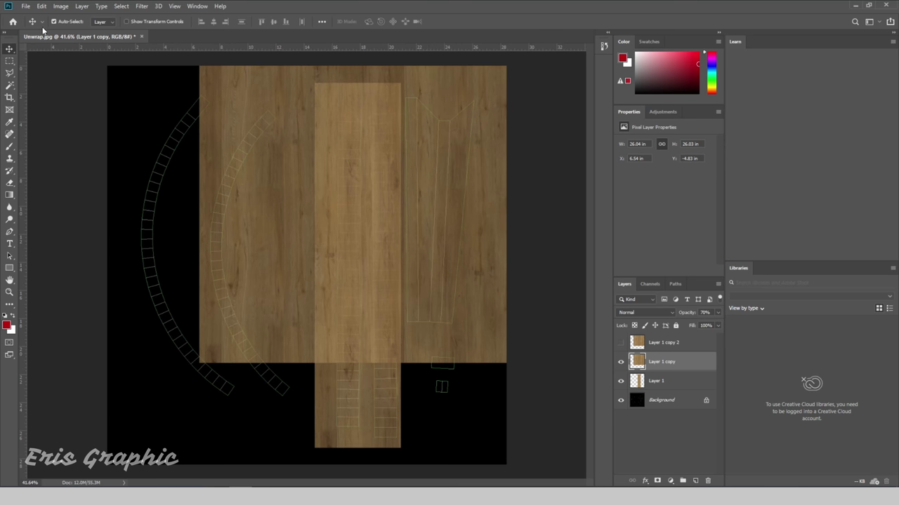
pyautogui.click(9, 61)
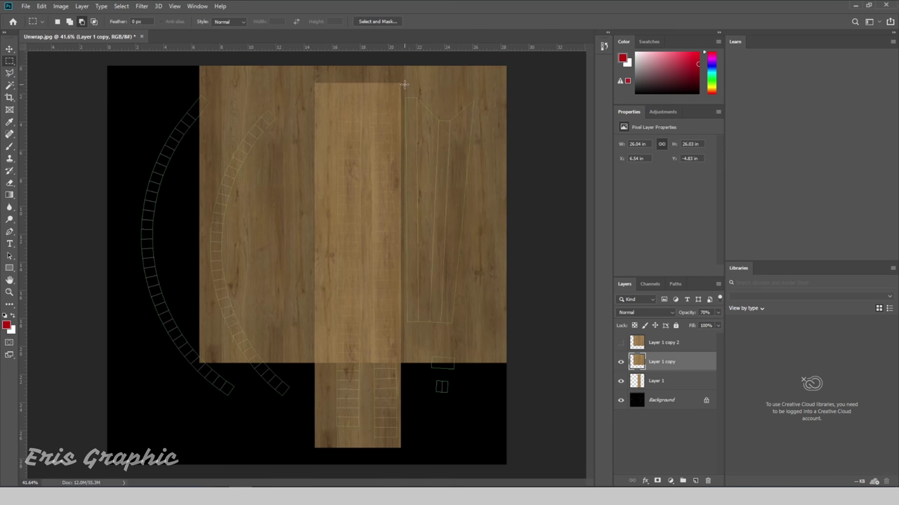
pyautogui.moveTo(404, 85); pyautogui.dragTo(482, 337)
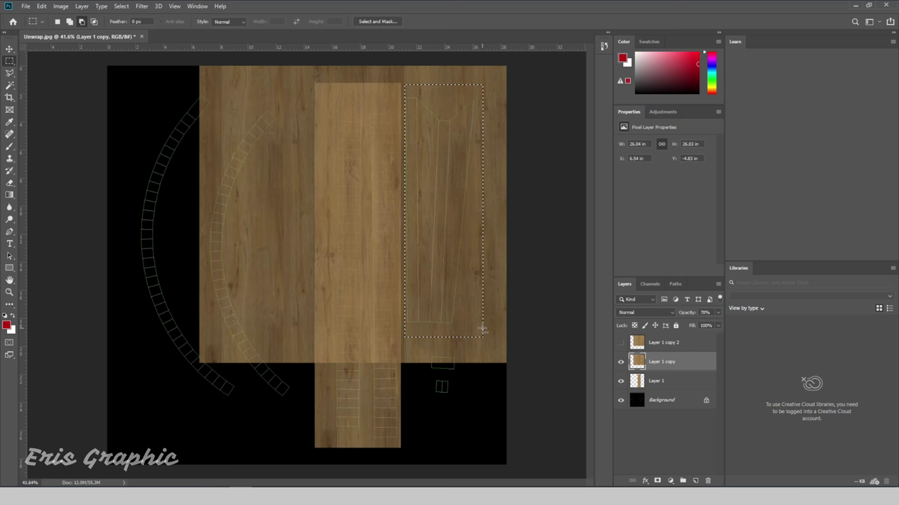
pyautogui.press('Left')
pyautogui.press('Left')
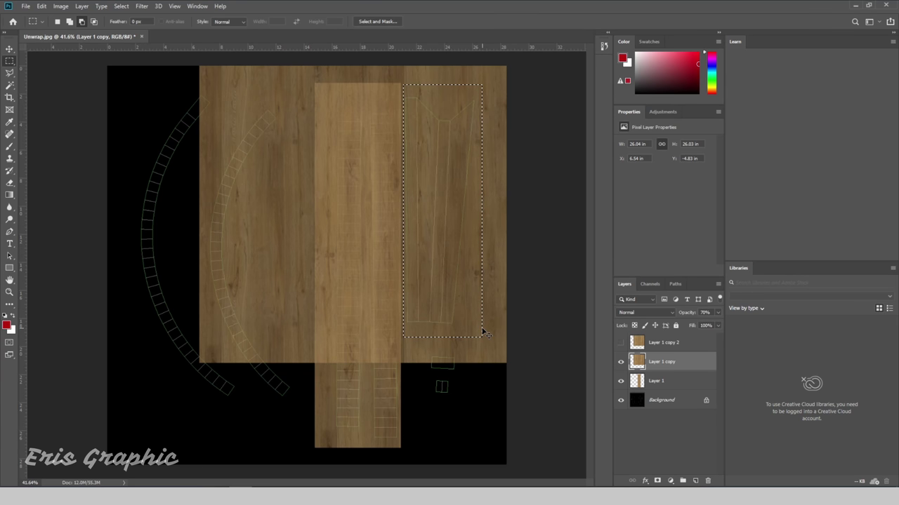
pyautogui.hotkey('ctrl', 'shift', 'i')
pyautogui.press('Delete')
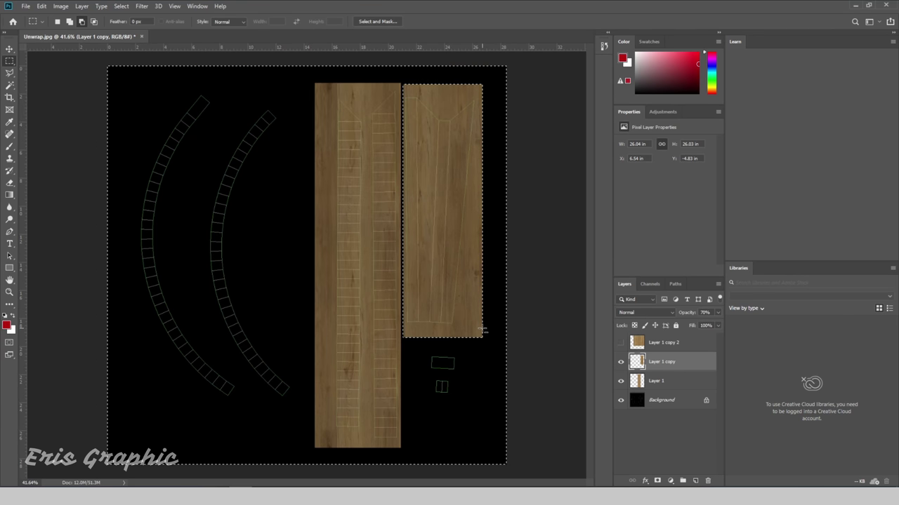
pyautogui.hotkey('ctrl', 'd')
pyautogui.click(10, 49)
pyautogui.rightClick(472, 235)
pyautogui.click(556, 307)
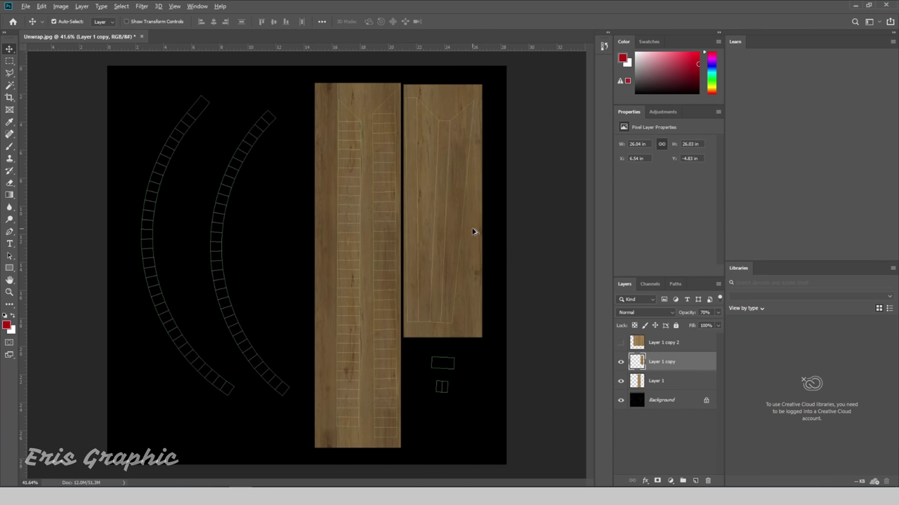
# Show Layer 1 copy 2 and rotate its wood -90° so the grain runs horizontally
pyautogui.moveTo(473, 232); pyautogui.dragTo(482, 300)
pyautogui.hotkey('ctrl', 'z')
pyautogui.click(663, 346)
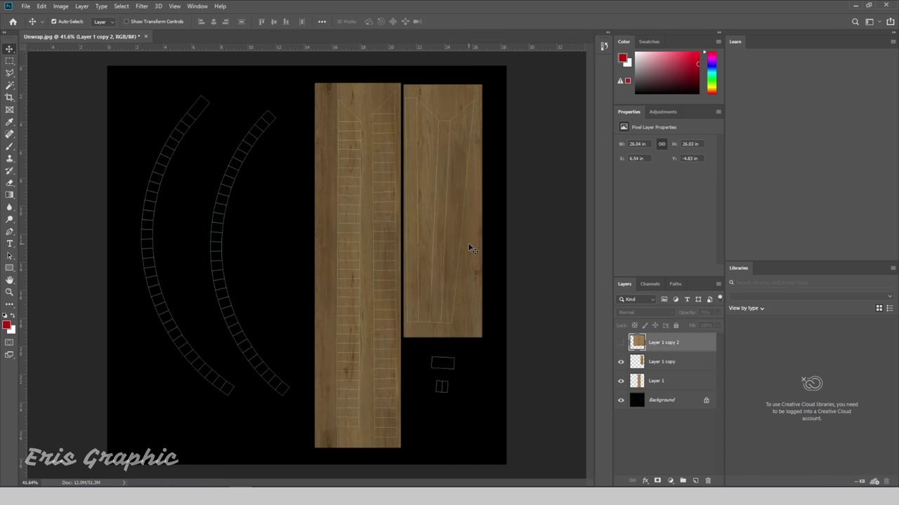
pyautogui.click(620, 343)
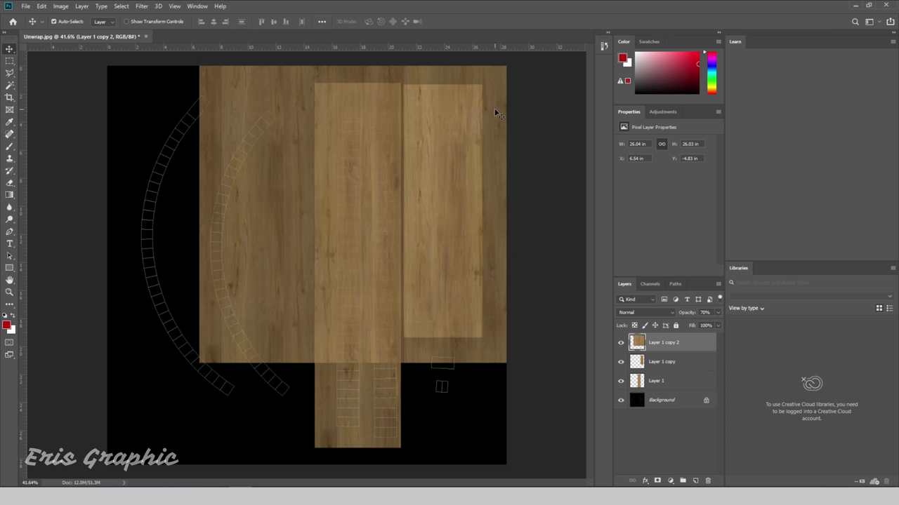
pyautogui.moveTo(491, 88); pyautogui.dragTo(473, 142)
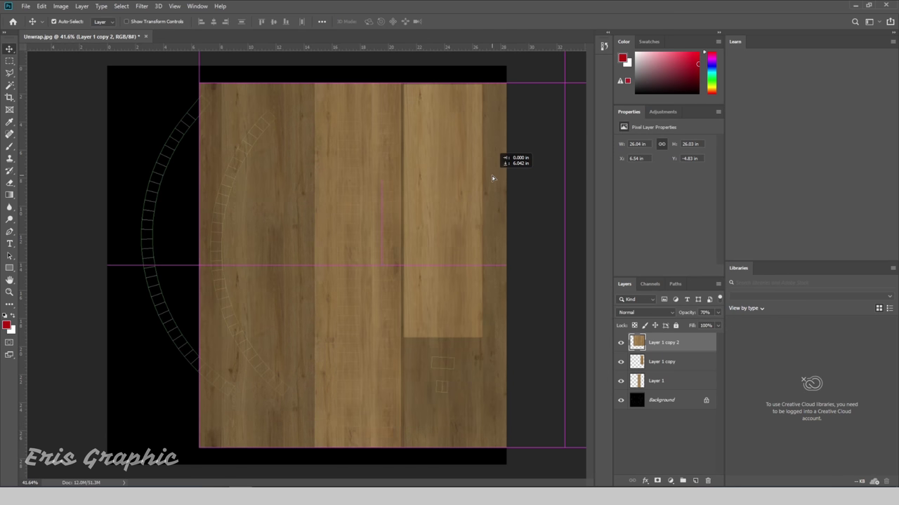
pyautogui.hotkey('ctrl', 't')
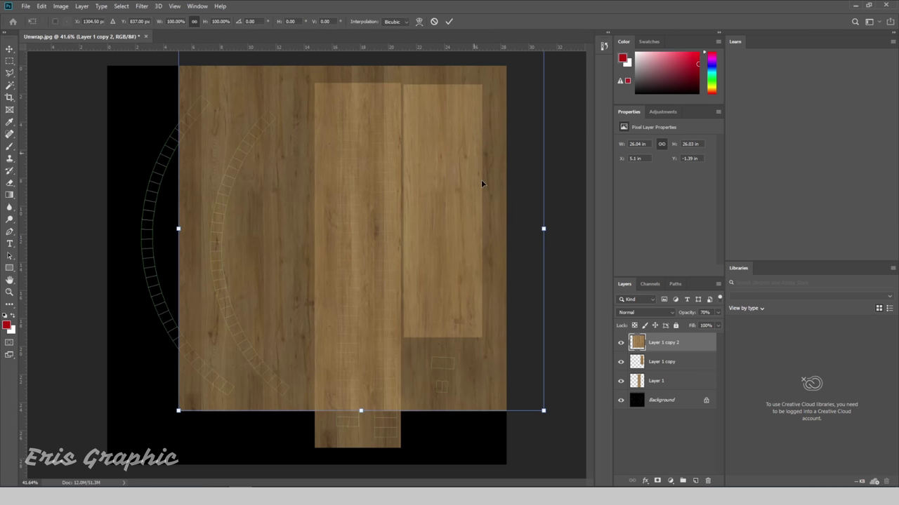
pyautogui.moveTo(552, 416)
pyautogui.keyDown('shift'); pyautogui.mouseDown()
pyautogui.moveTo(475, 124)
pyautogui.moveTo(453, 439)
pyautogui.mouseUp(); pyautogui.keyUp('shift')
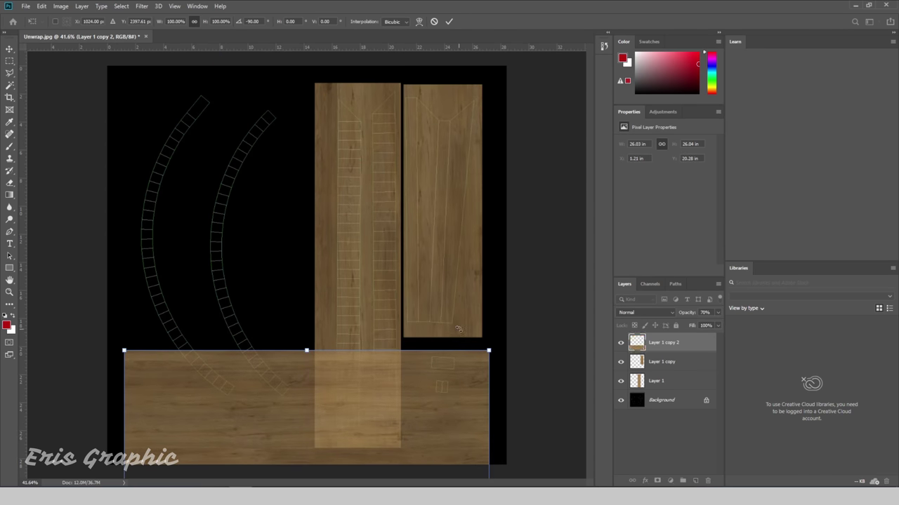
pyautogui.press('Return')
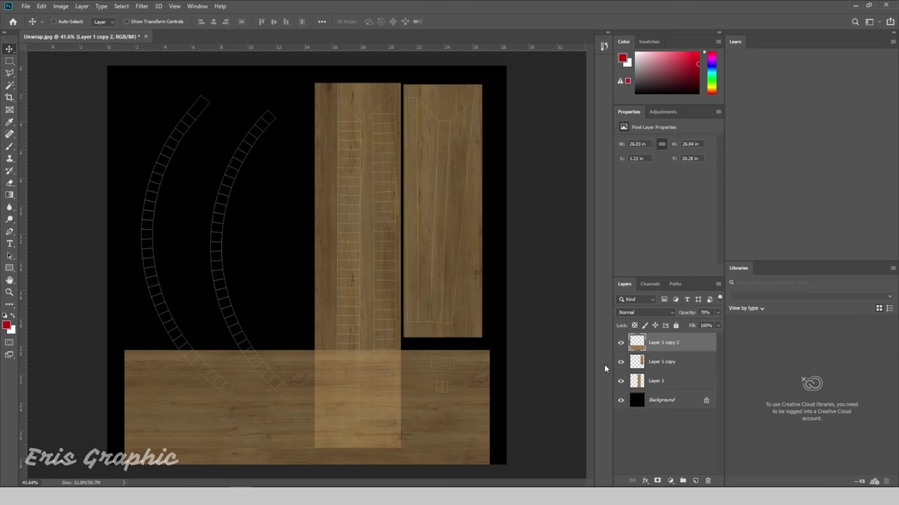
# Duplicate the rotated wood, then trim Layer 1 copy 2 to a square over the two small UV pieces
pyautogui.hotkey('ctrl', 'j')
pyautogui.click(621, 343)
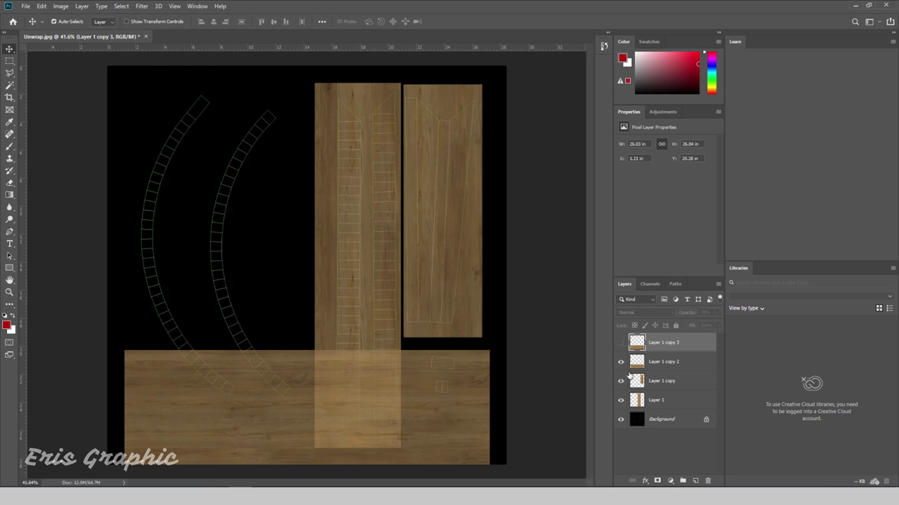
pyautogui.click(650, 363)
pyautogui.press('m')
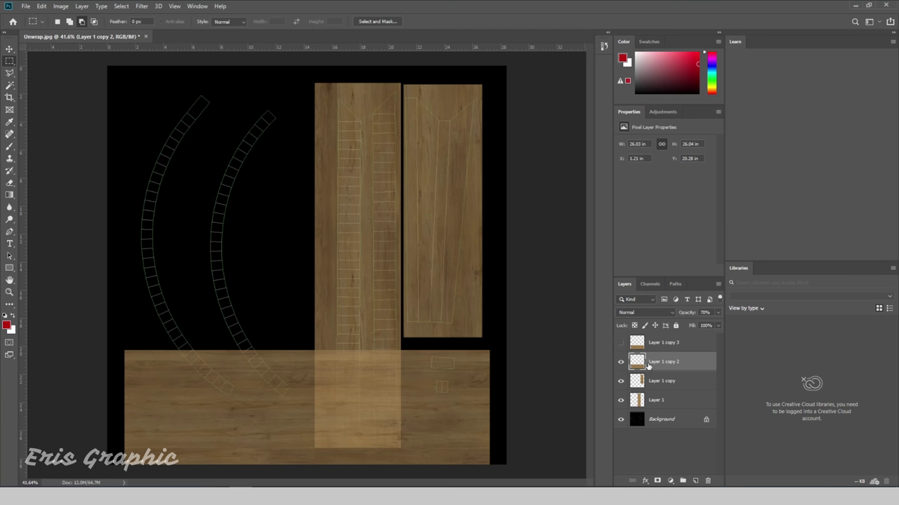
pyautogui.moveTo(423, 354); pyautogui.dragTo(471, 406)
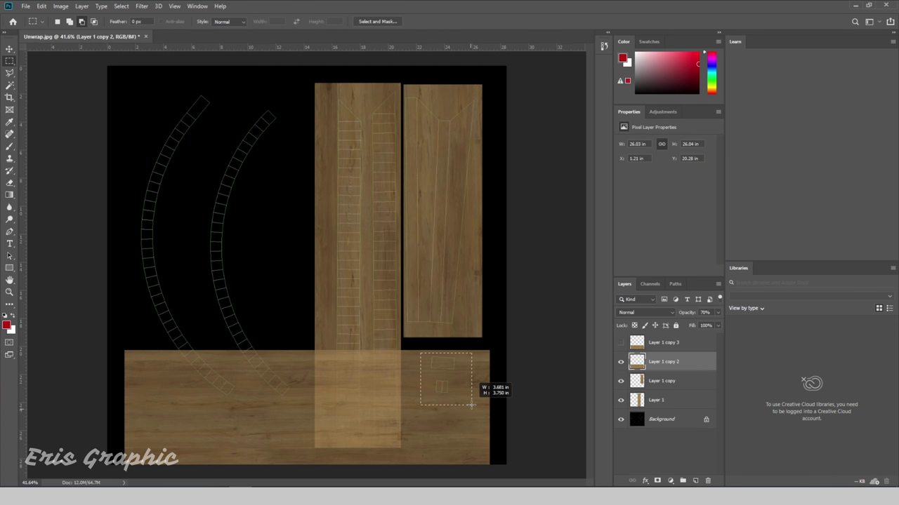
pyautogui.hotkey('ctrl', 'shift', 'i')
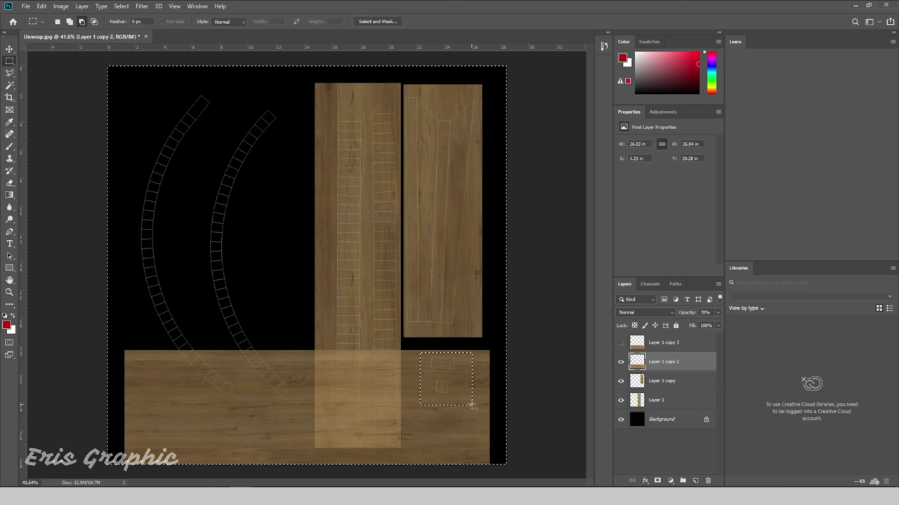
pyautogui.press('Delete')
pyautogui.hotkey('ctrl', 'd')
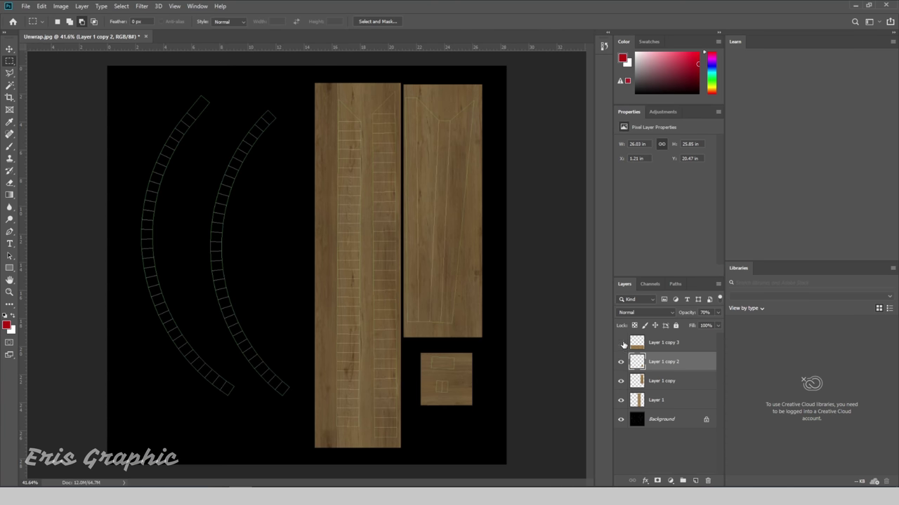
# Show Layer 1 copy 3 and move it up and left over the canvas
pyautogui.click(621, 343)
pyautogui.click(659, 344)
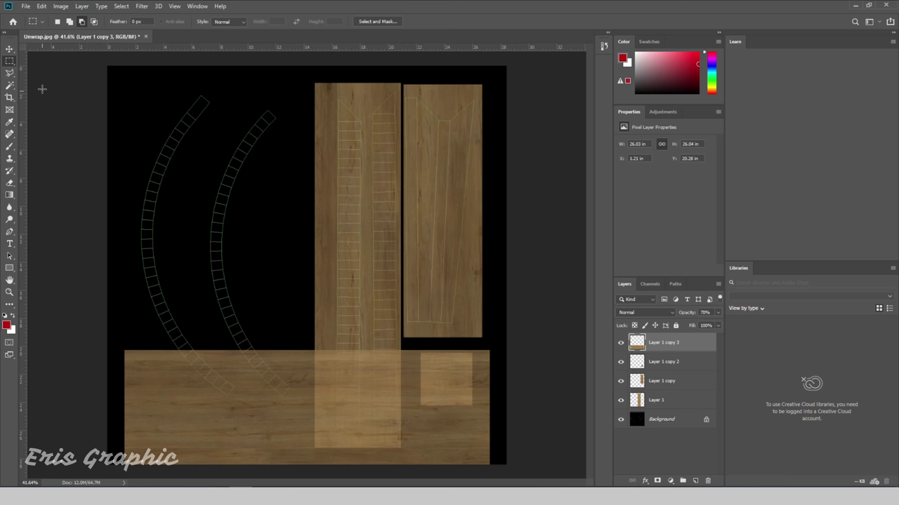
pyautogui.click(9, 48)
pyautogui.moveTo(294, 371); pyautogui.dragTo(257, 121)
pyautogui.hotkey('ctrl', 't')
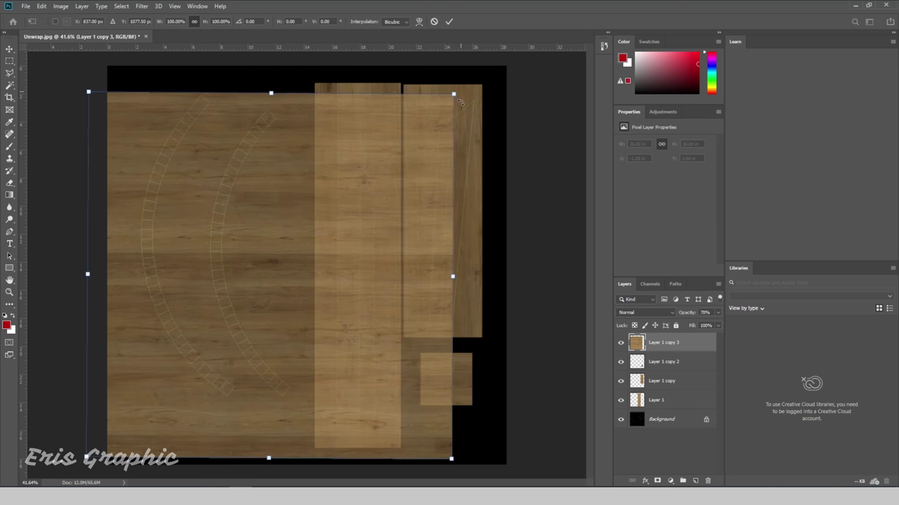
# Rotate Layer 1 copy 3 by 90° and warp it with an inverted, enlarged Arc preset
pyautogui.keyDown('shift'); pyautogui.moveTo(461, 103); pyautogui.dragTo(476, 443); pyautogui.keyUp('shift')
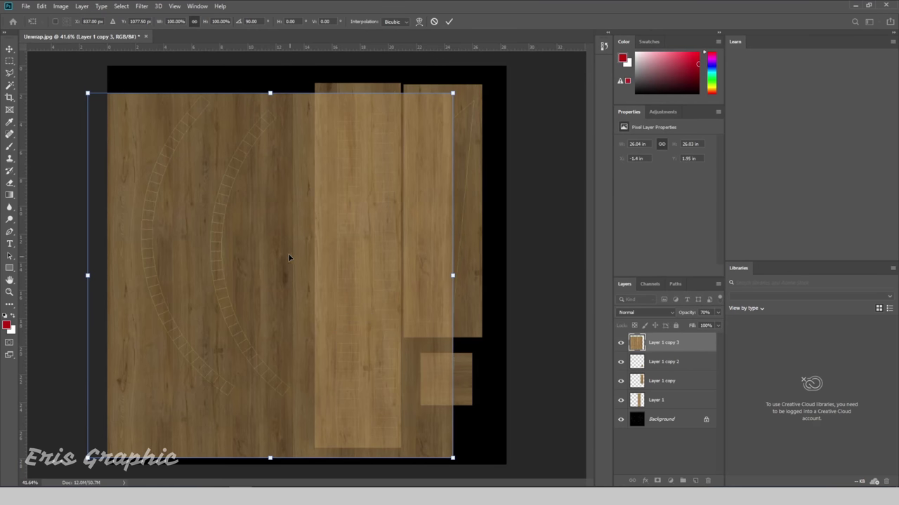
pyautogui.moveTo(288, 257); pyautogui.dragTo(295, 238)
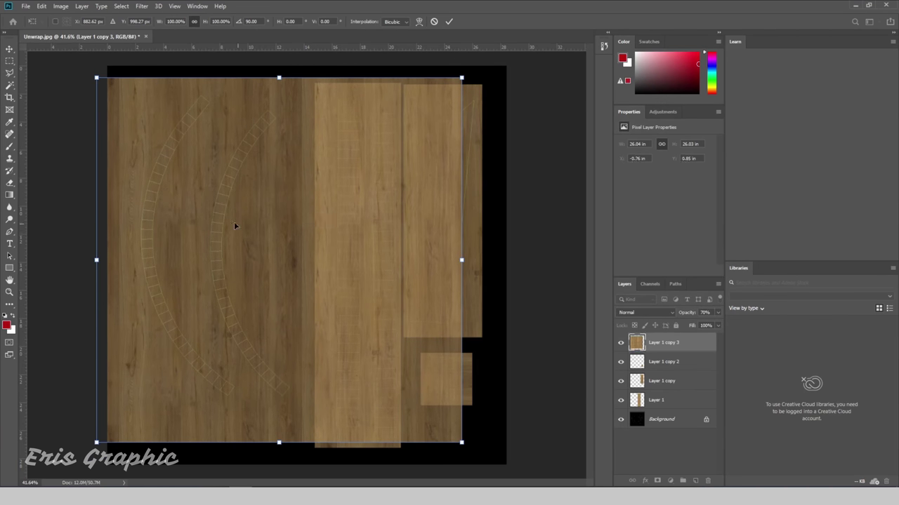
pyautogui.rightClick(310, 211)
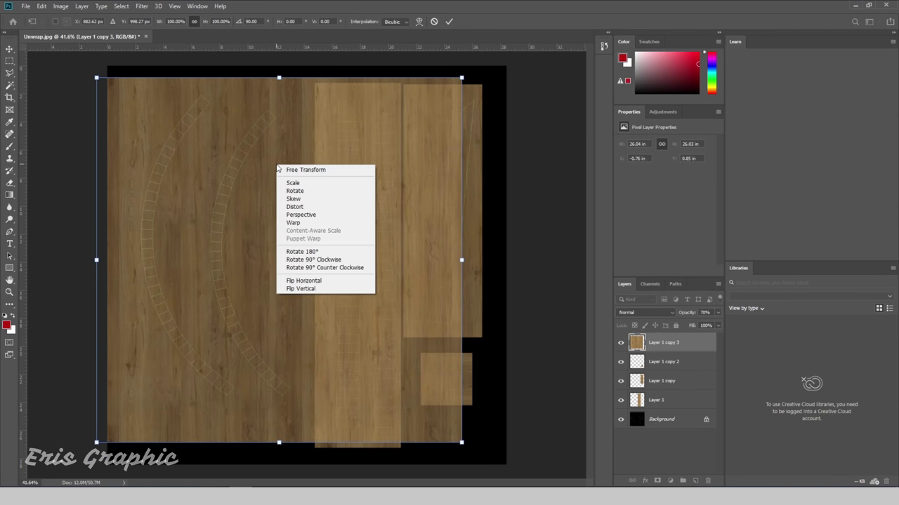
pyautogui.click(304, 223)
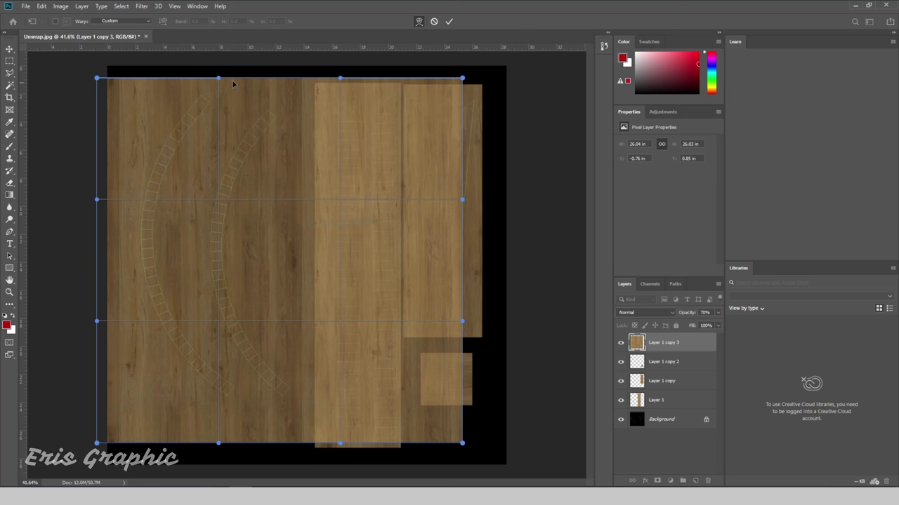
pyautogui.click(142, 23)
pyautogui.click(118, 65)
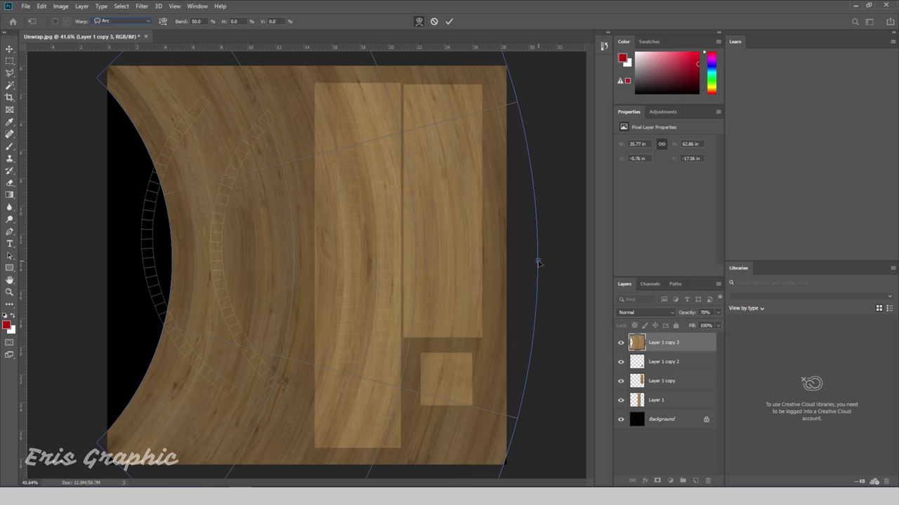
pyautogui.moveTo(538, 262); pyautogui.dragTo(195, 244)
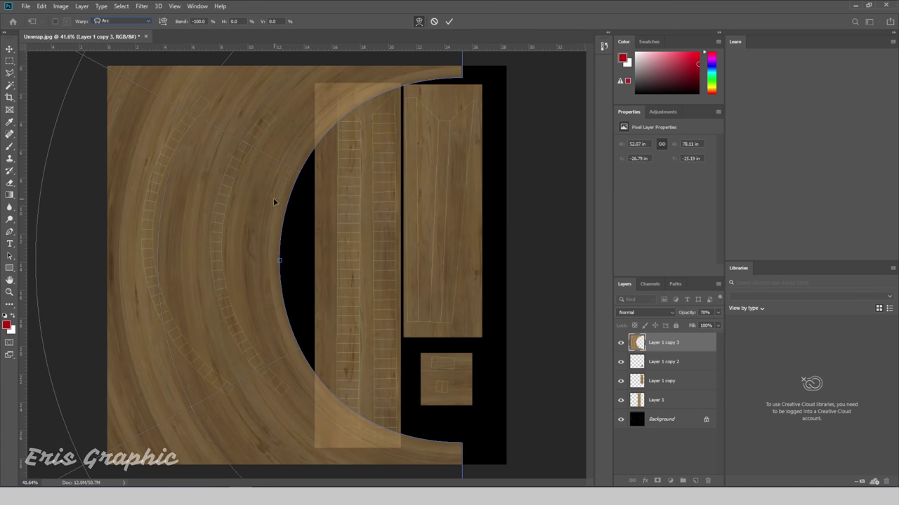
pyautogui.moveTo(273, 198); pyautogui.dragTo(286, 219)
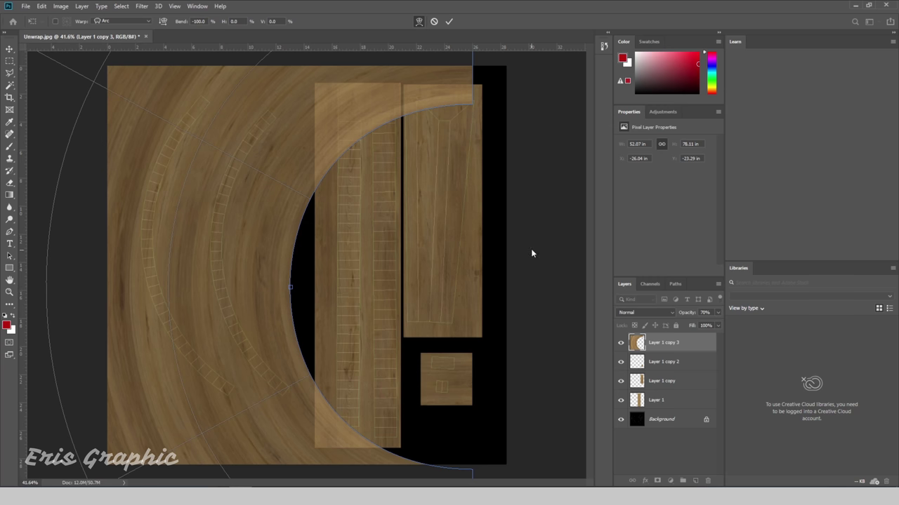
pyautogui.press('Return')
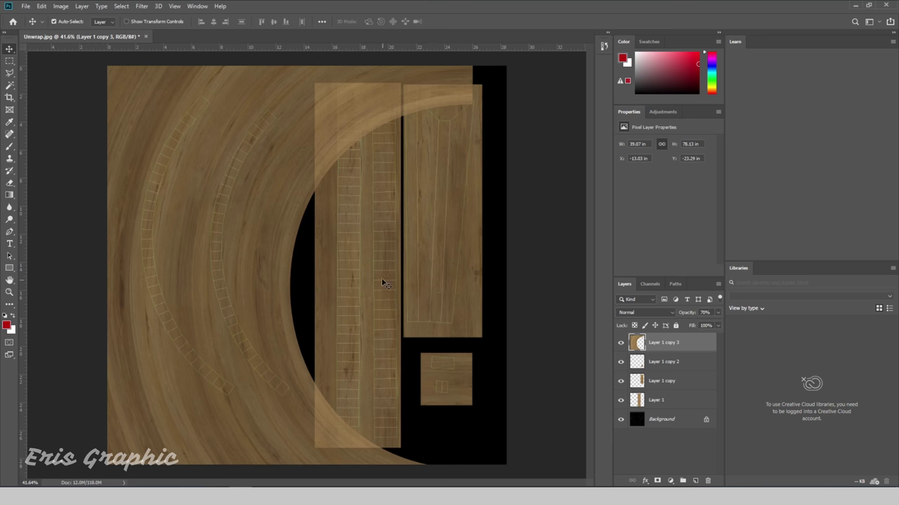
# Move the arc wood over the curved strips and shrink it proportionally
pyautogui.moveTo(346, 261); pyautogui.dragTo(309, 221)
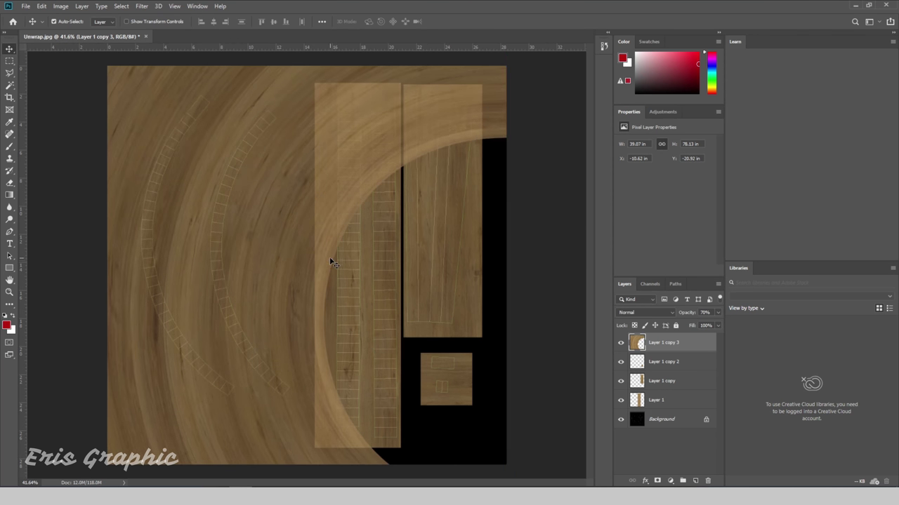
pyautogui.hotkey('ctrl', 't')
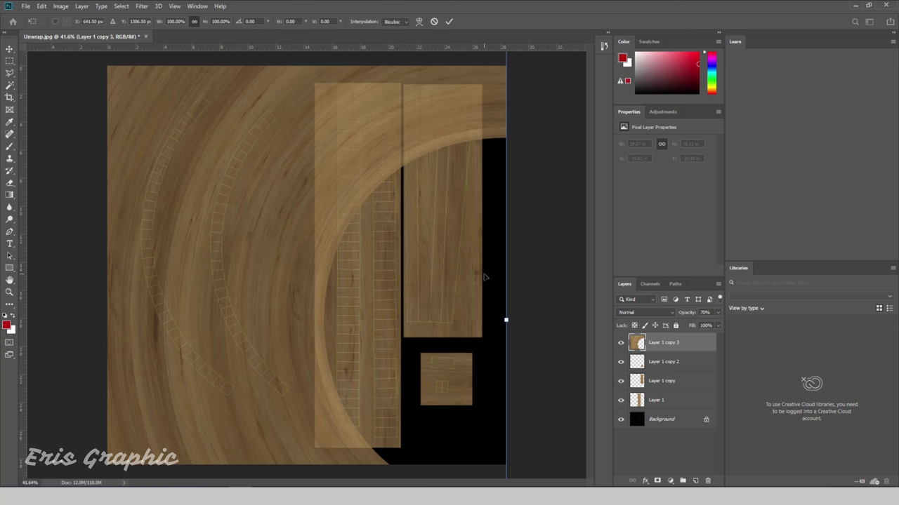
pyautogui.keyDown('alt'); pyautogui.scroll(-2, 465, 272); pyautogui.keyUp('alt')
pyautogui.keyDown('alt'); pyautogui.scroll(-1, 460, 256); pyautogui.keyUp('alt')
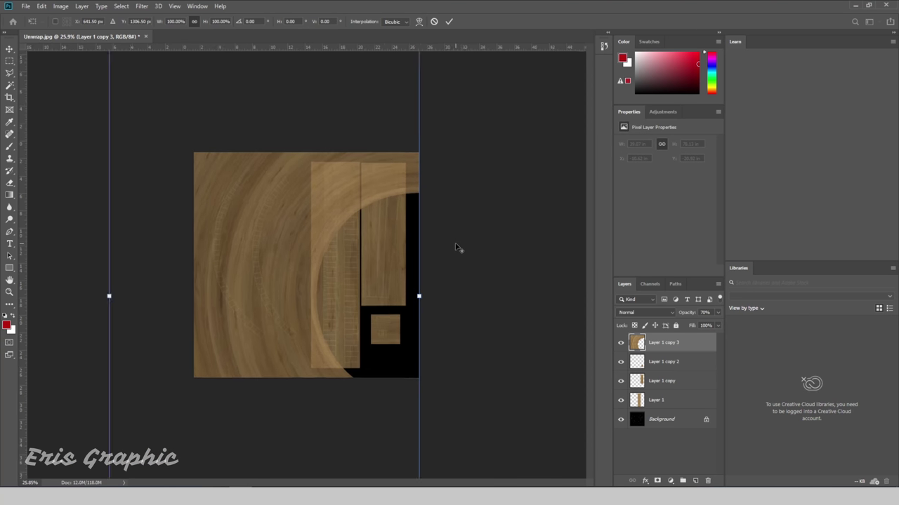
pyautogui.keyDown('alt'); pyautogui.scroll(-1, 455, 243); pyautogui.keyUp('alt')
pyautogui.keyDown('alt'); pyautogui.scroll(-1, 442, 235); pyautogui.keyUp('alt')
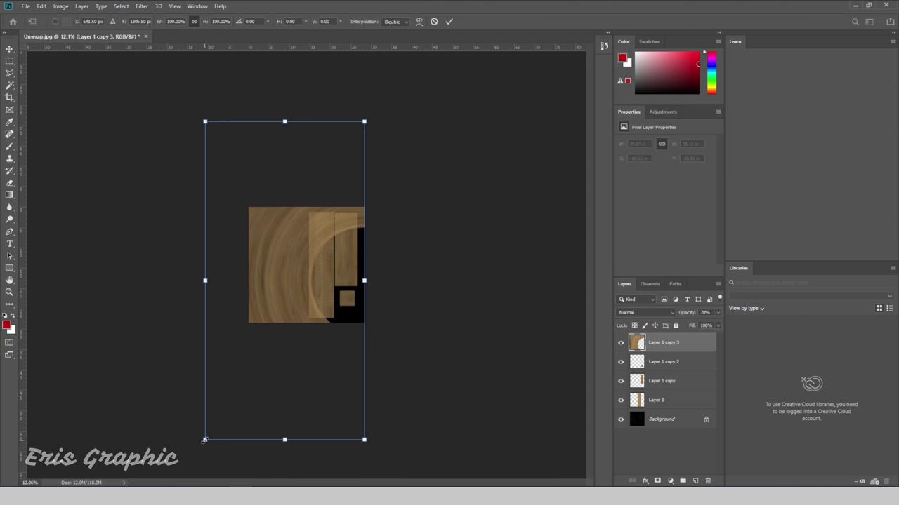
pyautogui.moveTo(204, 440); pyautogui.dragTo(289, 313)
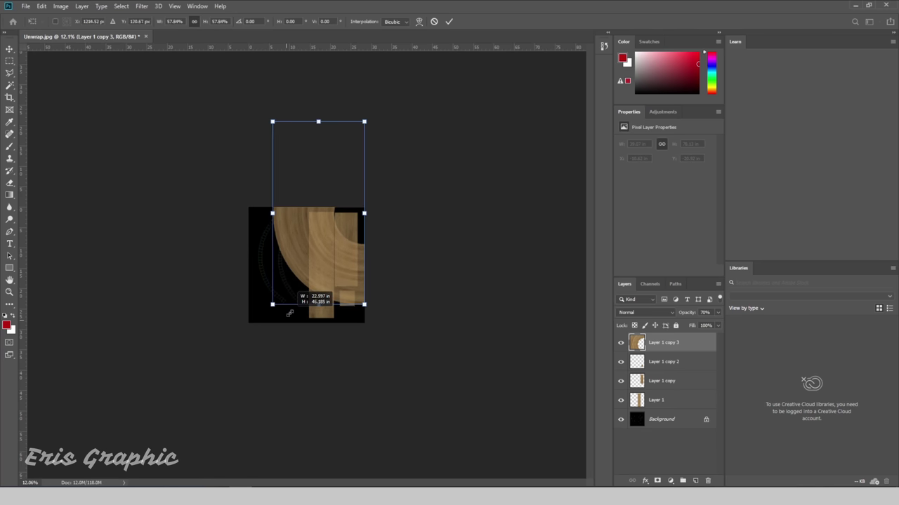
# Trim the wood ring top and bottom to about 24.9 × 38.8 in over the arc shell
pyautogui.keyDown('alt'); pyautogui.scroll(2, 335, 264); pyautogui.keyUp('alt')
pyautogui.keyDown('alt'); pyautogui.scroll(1, 331, 265); pyautogui.keyUp('alt')
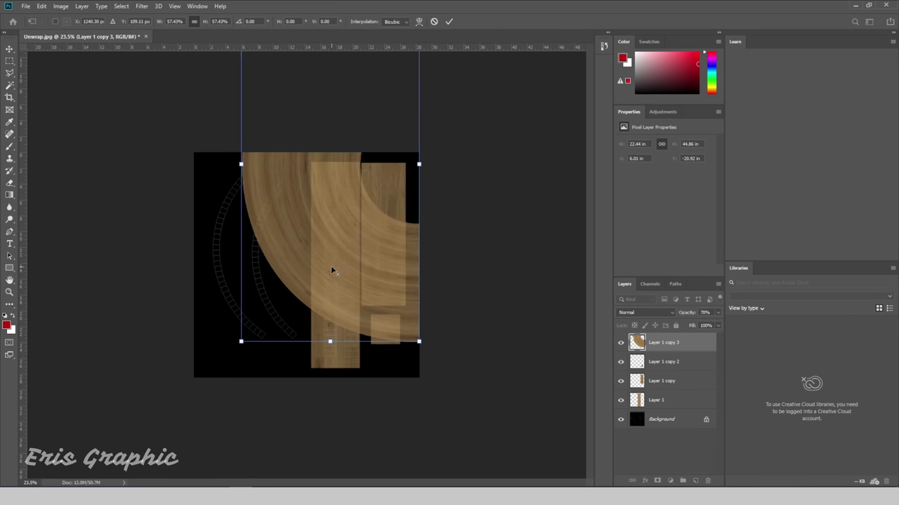
pyautogui.keyDown('alt'); pyautogui.scroll(1, 331, 265); pyautogui.keyUp('alt')
pyautogui.moveTo(398, 227); pyautogui.dragTo(345, 332)
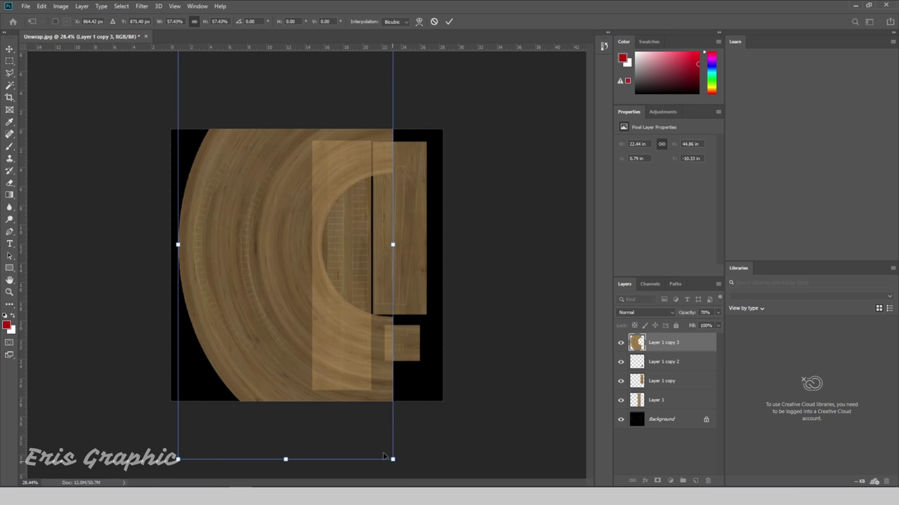
pyautogui.moveTo(286, 459); pyautogui.dragTo(285, 401)
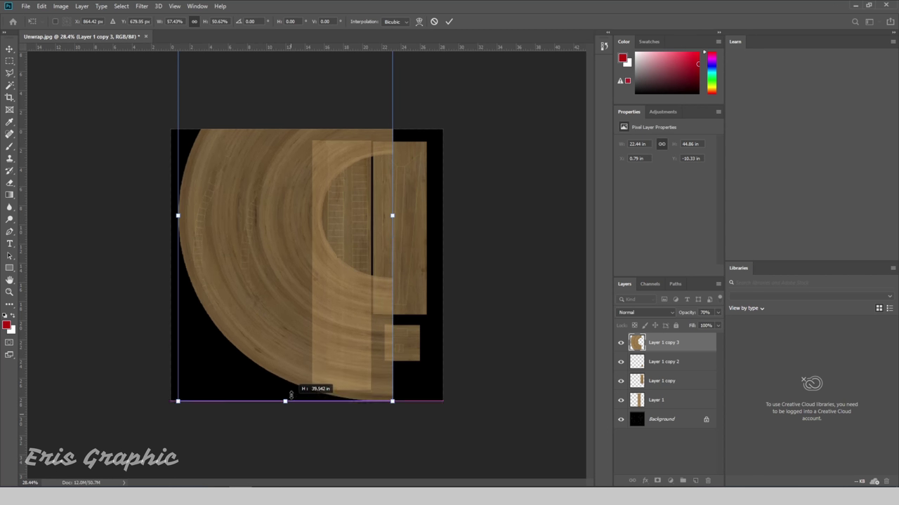
pyautogui.moveTo(309, 266); pyautogui.dragTo(311, 288)
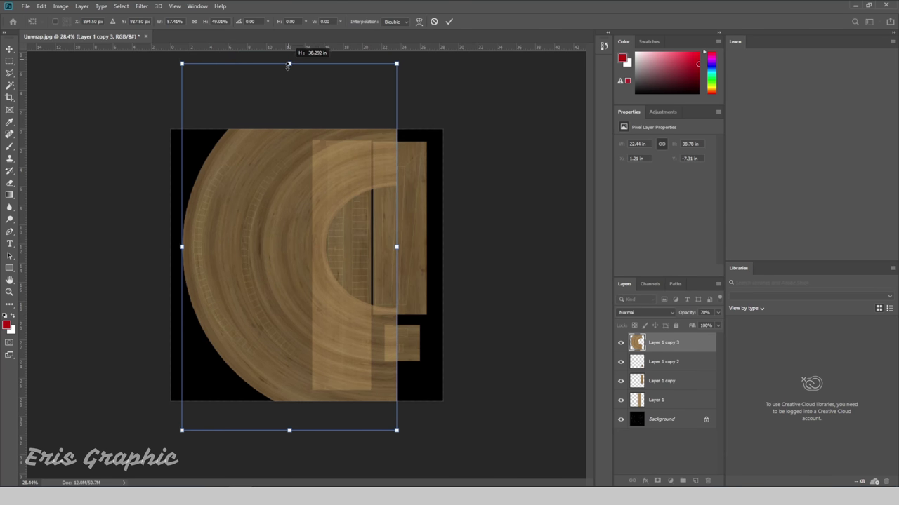
pyautogui.moveTo(288, 59); pyautogui.dragTo(287, 76)
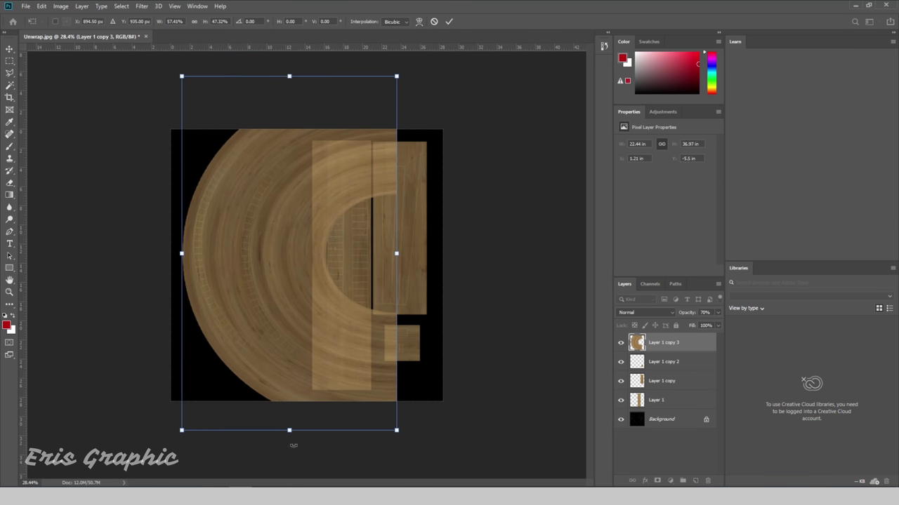
pyautogui.press('Return')
pyautogui.keyDown('alt'); pyautogui.scroll(3, 302, 203); pyautogui.keyUp('alt')
# Duplicate the wood ring as a hidden Layer 1 copy 4, keeping copy 3 as the working layer
pyautogui.rightClick(292, 186)
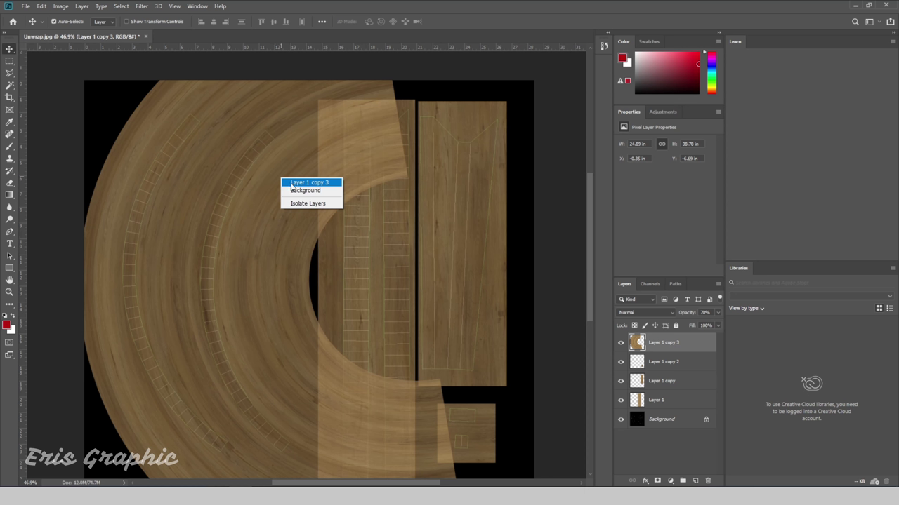
pyautogui.click(292, 184)
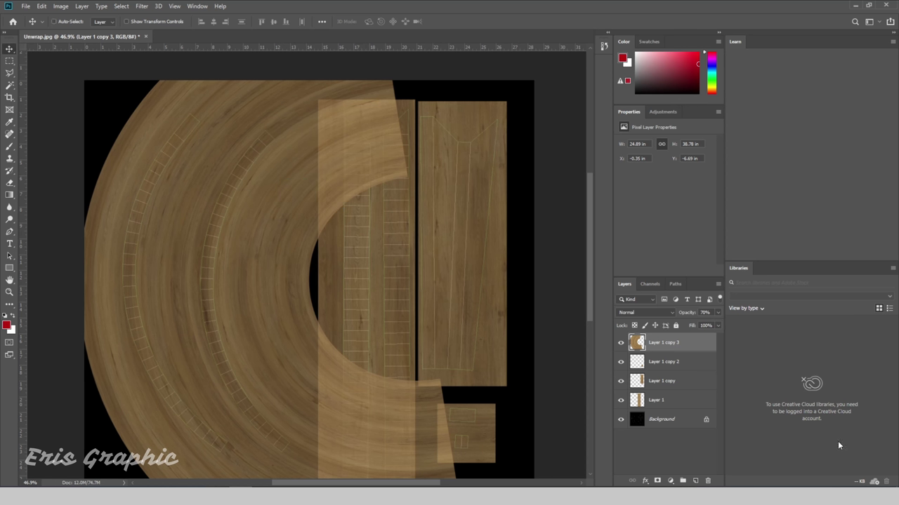
pyautogui.hotkey('ctrl', 'j')
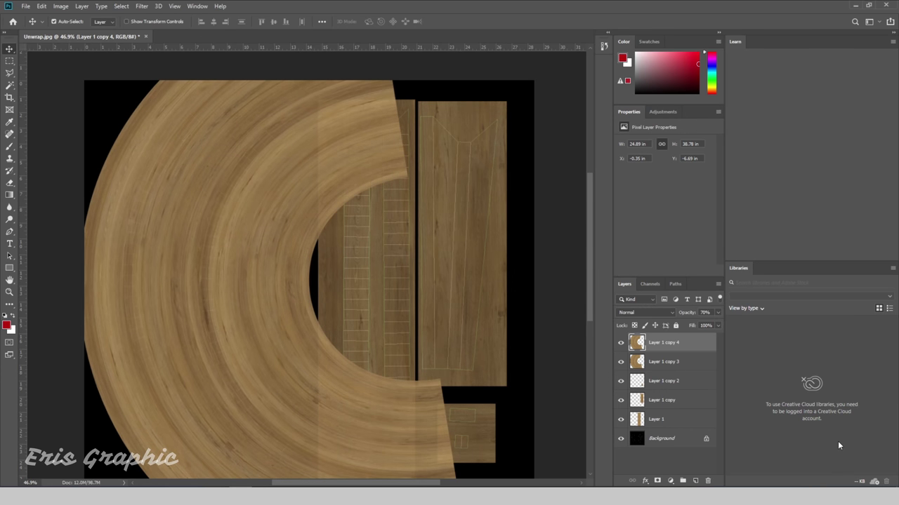
pyautogui.click(620, 344)
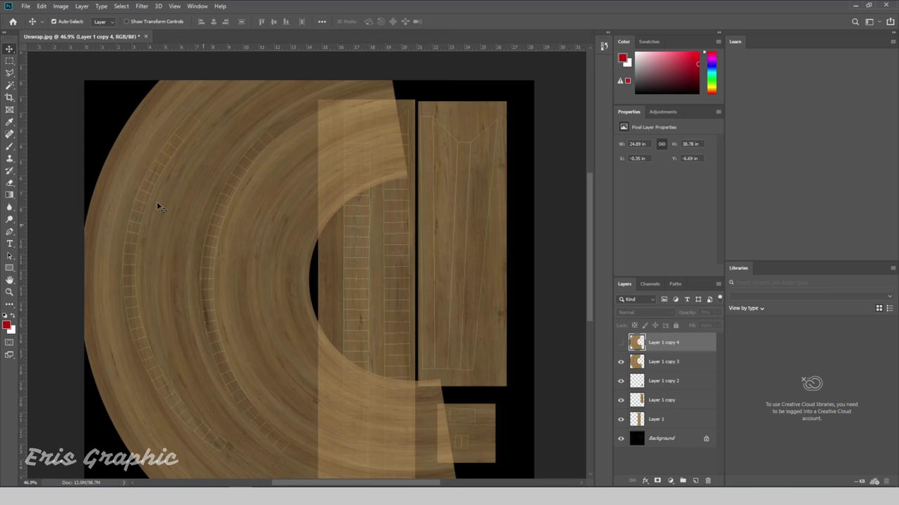
# Lasso the inner arc on Layer 1 copy 3 and delete the wood outside it
pyautogui.click(10, 72)
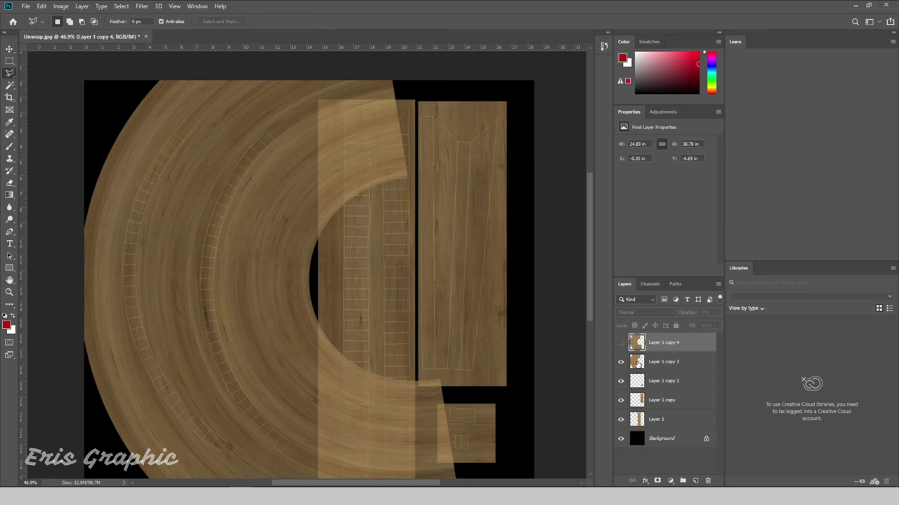
pyautogui.click(665, 363)
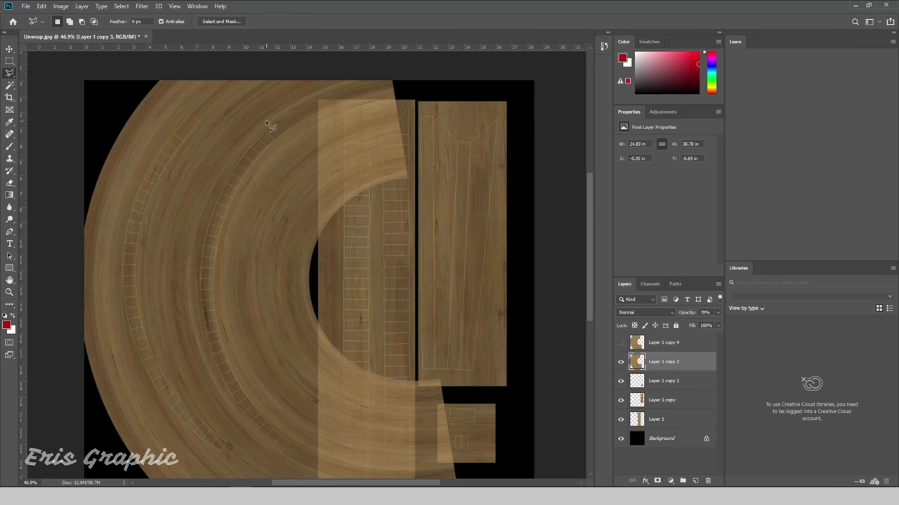
pyautogui.moveTo(266, 123); pyautogui.dragTo(229, 147)
pyautogui.moveTo(186, 223); pyautogui.dragTo(183, 243)
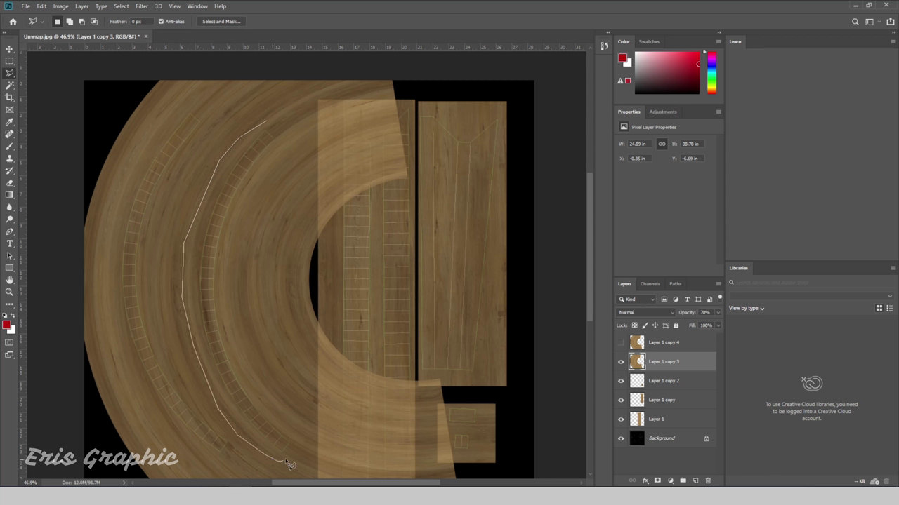
pyautogui.moveTo(285, 461); pyautogui.dragTo(298, 447)
pyautogui.moveTo(235, 273)
pyautogui.mouseDown()
pyautogui.moveTo(234, 218)
pyautogui.moveTo(289, 140)
pyautogui.moveTo(268, 124)
pyautogui.mouseUp()
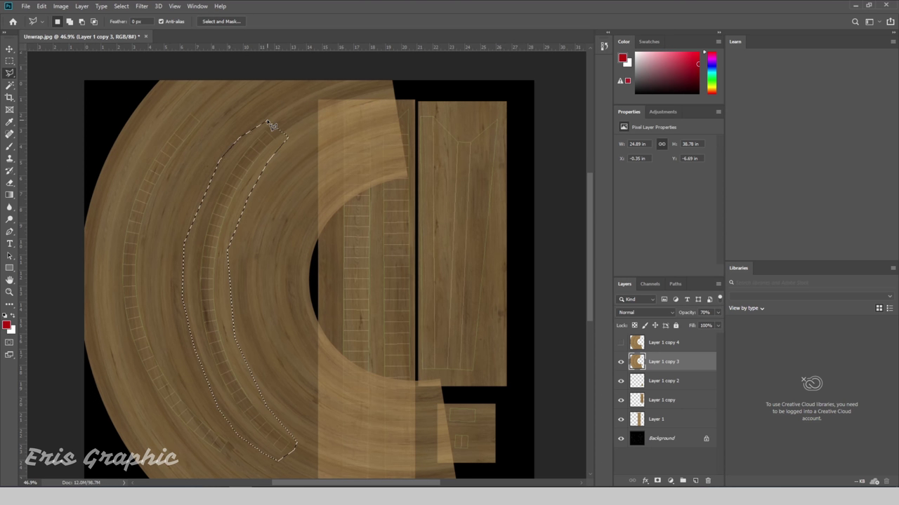
pyautogui.hotkey('ctrl', 'shift', 'i')
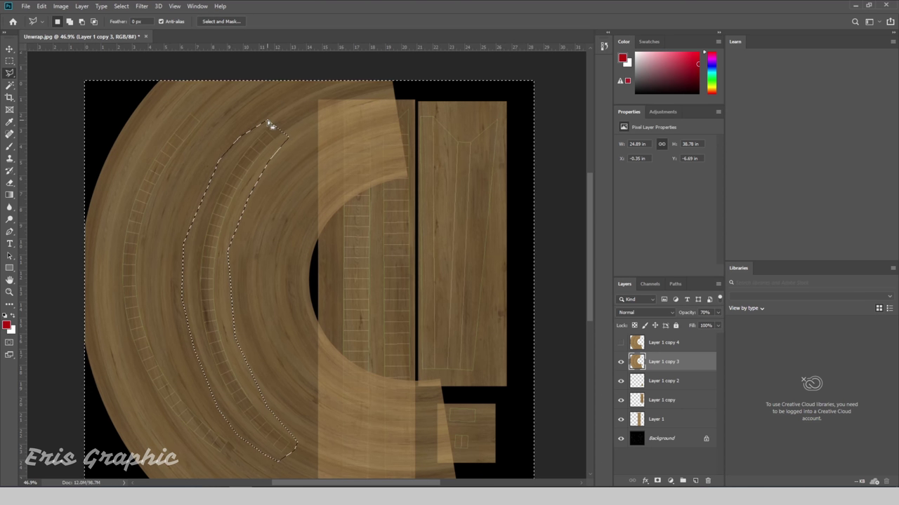
pyautogui.press('Delete')
pyautogui.hotkey('ctrl', 'd')
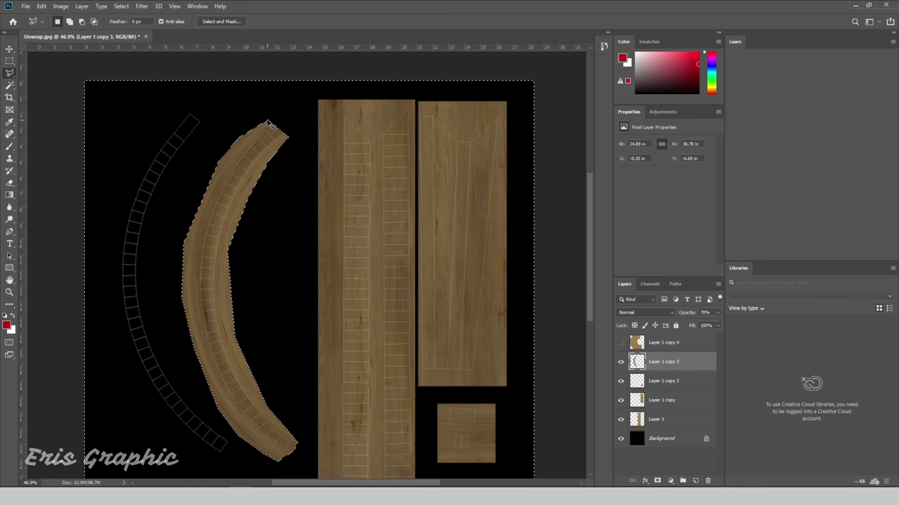
# Show Layer 1 copy 4, hide copy 3, and slide the wood ring left over the outer arc
pyautogui.click(9, 49)
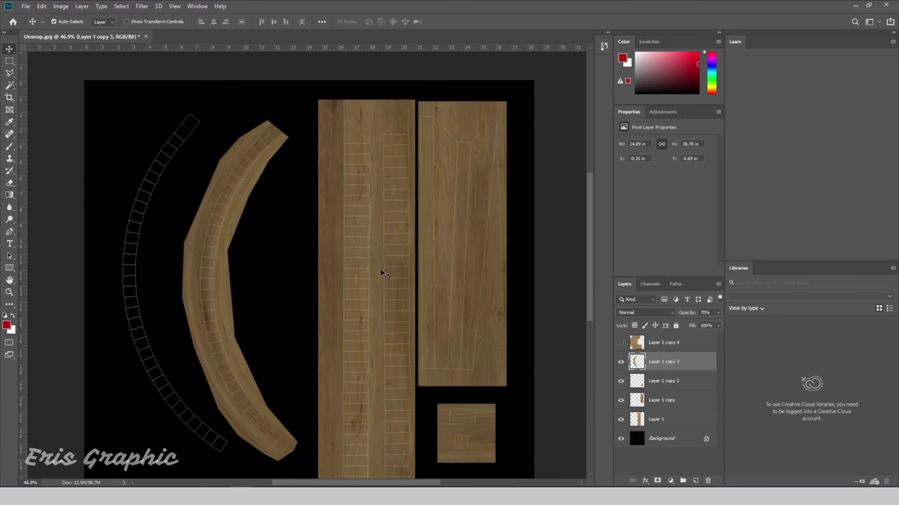
pyautogui.click(651, 345)
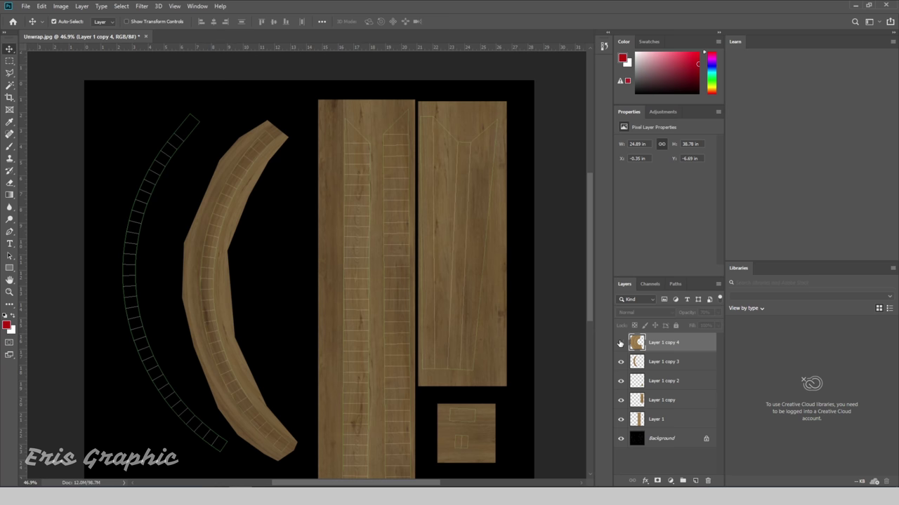
pyautogui.click(621, 342)
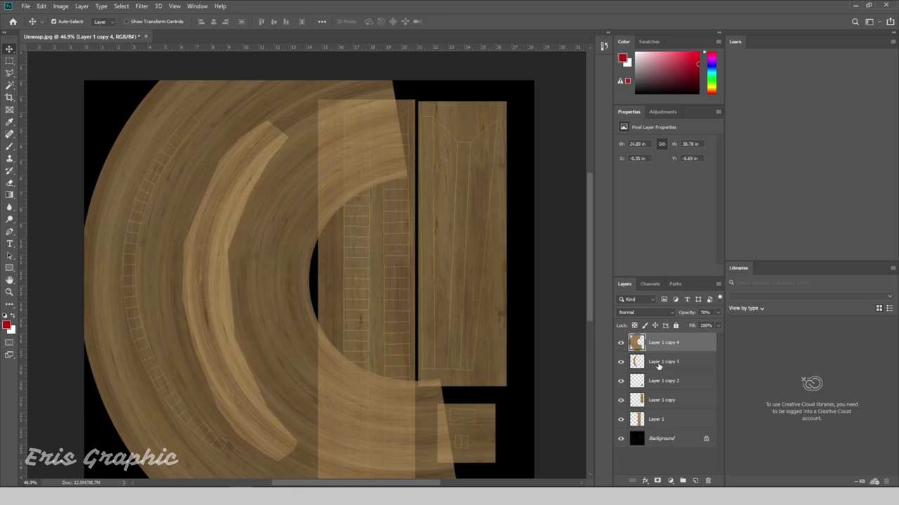
pyautogui.click(621, 363)
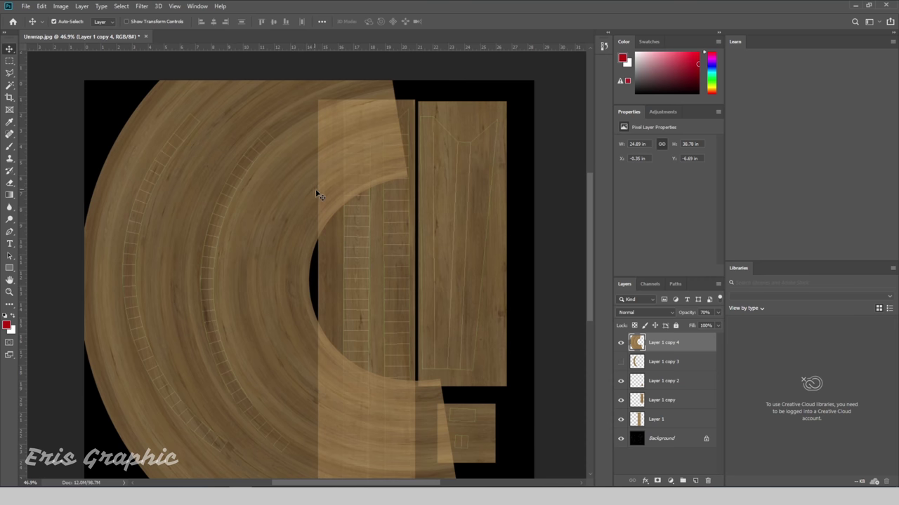
pyautogui.moveTo(325, 198)
pyautogui.mouseDown()
pyautogui.moveTo(273, 191)
pyautogui.moveTo(274, 200)
pyautogui.mouseUp()
# Outline the outer arc strip with a Polygonal Lasso selection
pyautogui.click(9, 72)
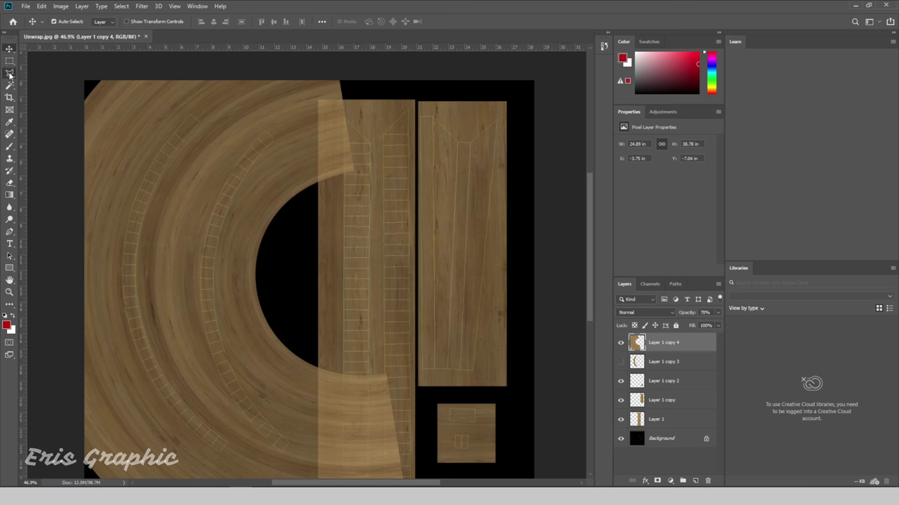
pyautogui.click(203, 116)
pyautogui.click(185, 100)
pyautogui.click(149, 120)
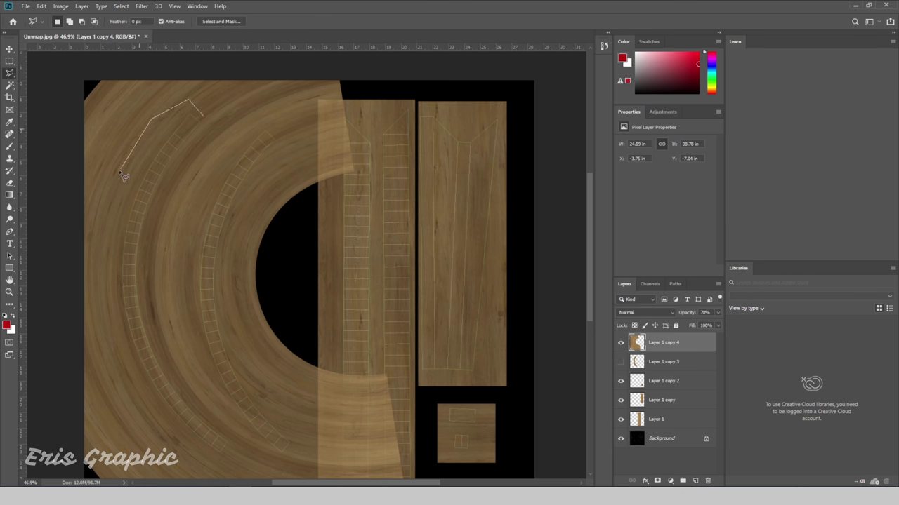
pyautogui.click(111, 193)
pyautogui.click(109, 325)
pyautogui.click(148, 429)
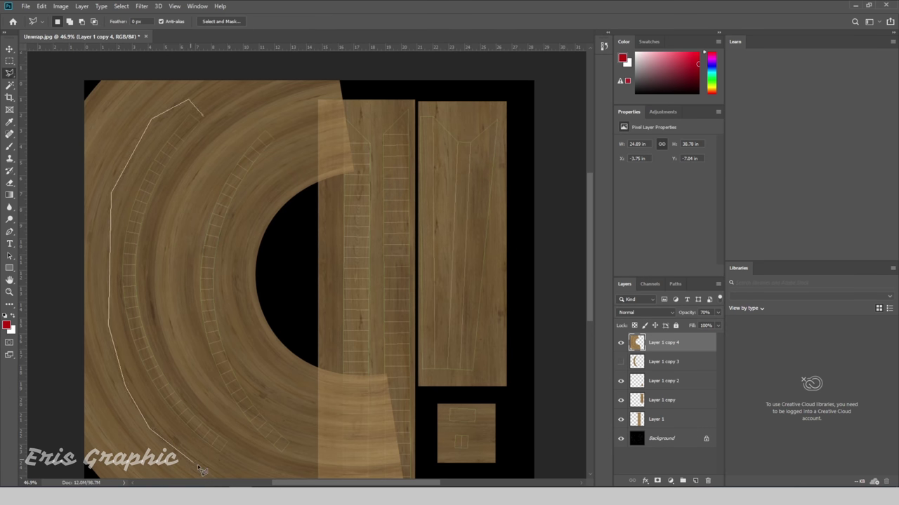
pyautogui.click(197, 464)
pyautogui.click(223, 467)
pyautogui.click(241, 449)
pyautogui.click(191, 365)
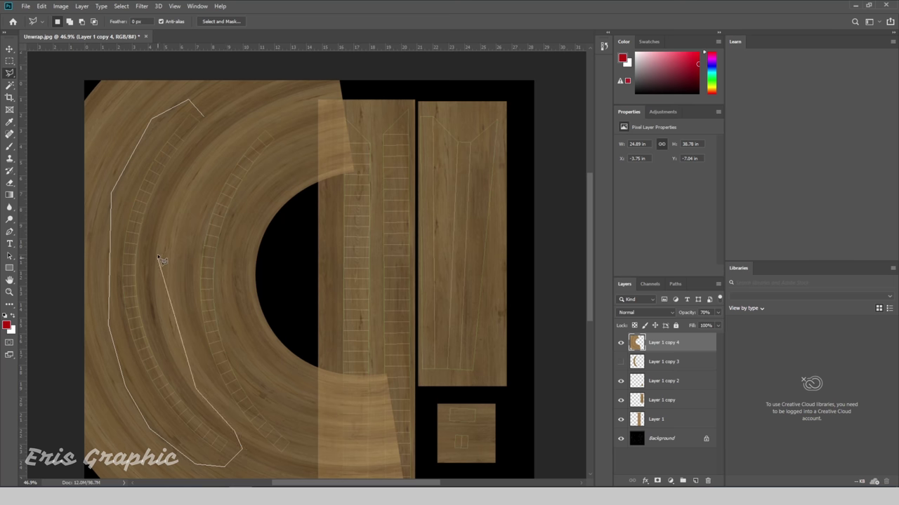
pyautogui.click(158, 256)
pyautogui.click(189, 163)
pyautogui.doubleClick(215, 128)
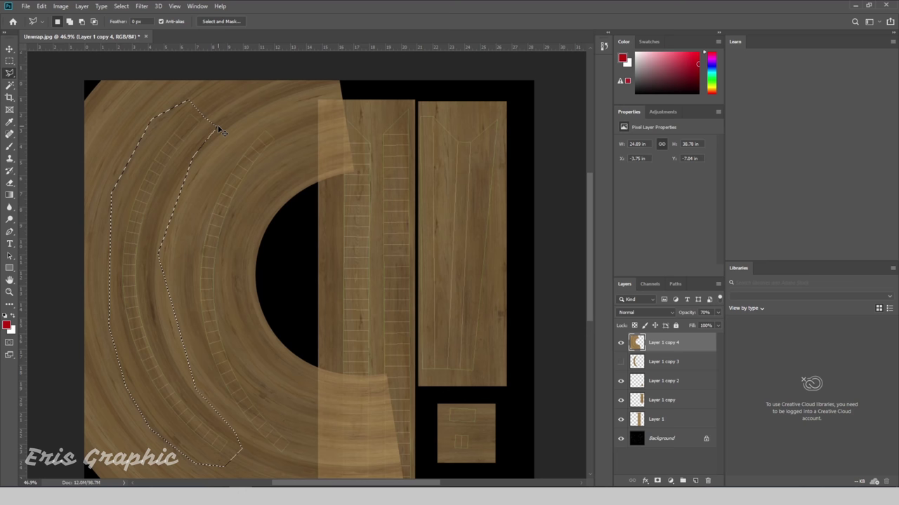
# Delete the wood outside the outer strip and show Layer 1 copy 3 again
pyautogui.hotkey('ctrl', 'shift', 'i')
pyautogui.press('Delete')
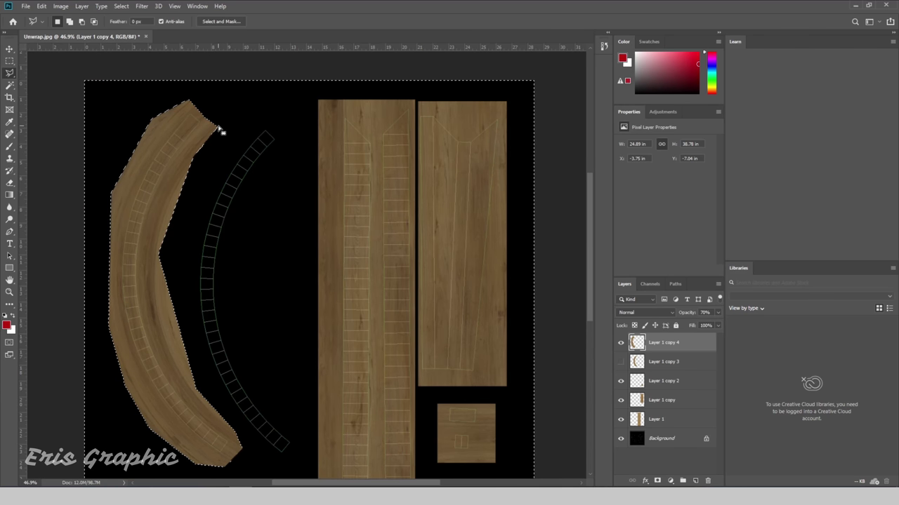
pyautogui.hotkey('ctrl', 'd')
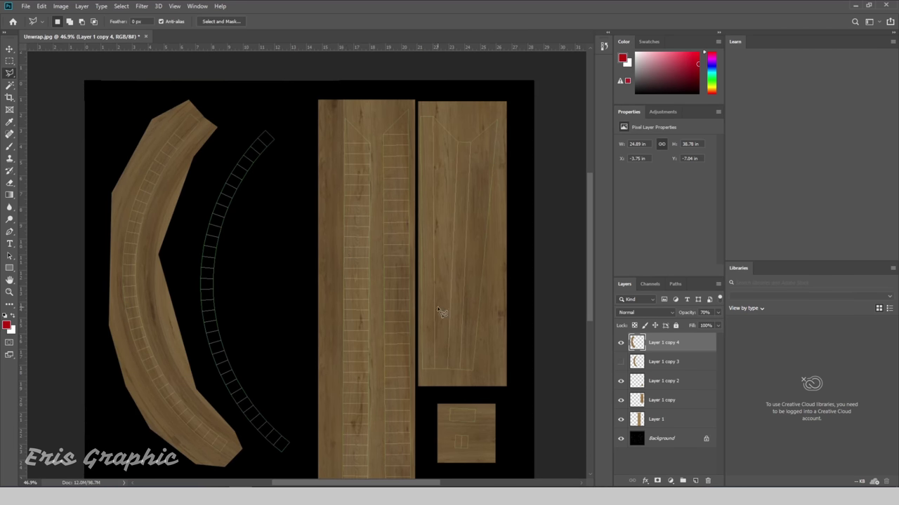
pyautogui.click(620, 361)
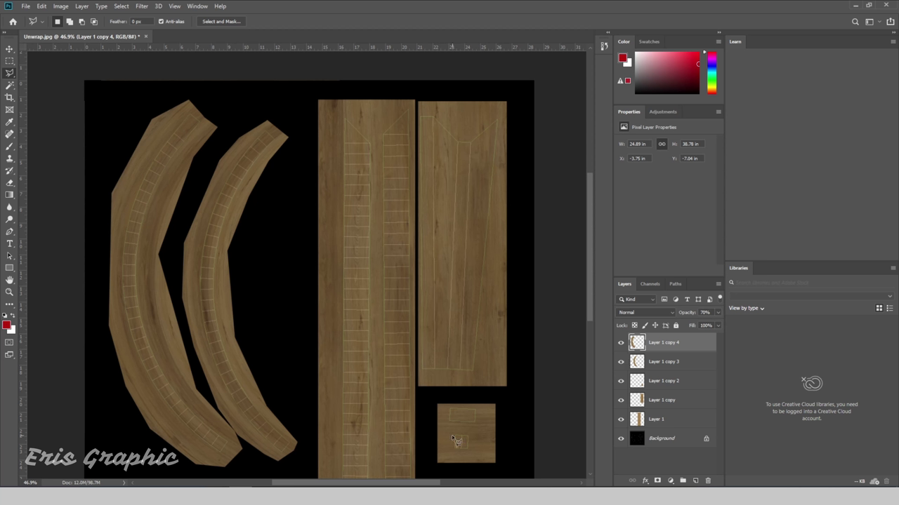
# Hide the black Background and set all five wood layers to 100% opacity
pyautogui.click(620, 438)
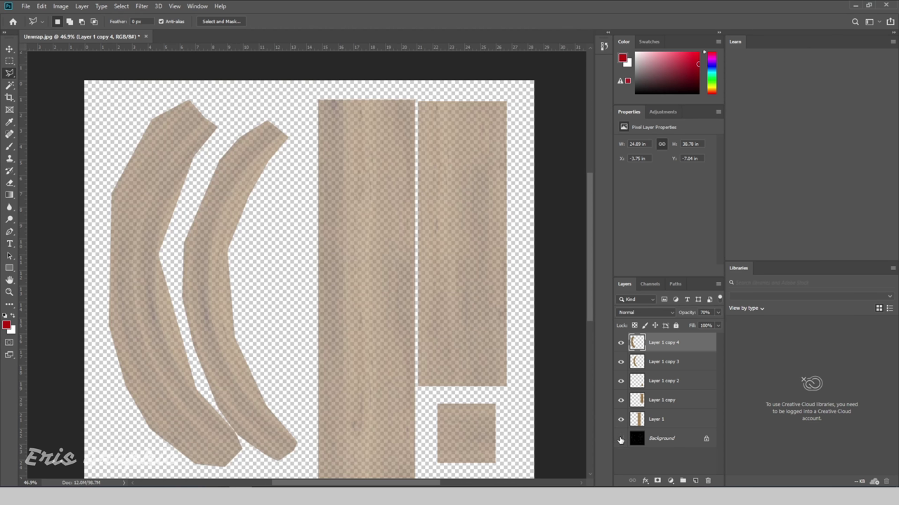
pyautogui.click(667, 419)
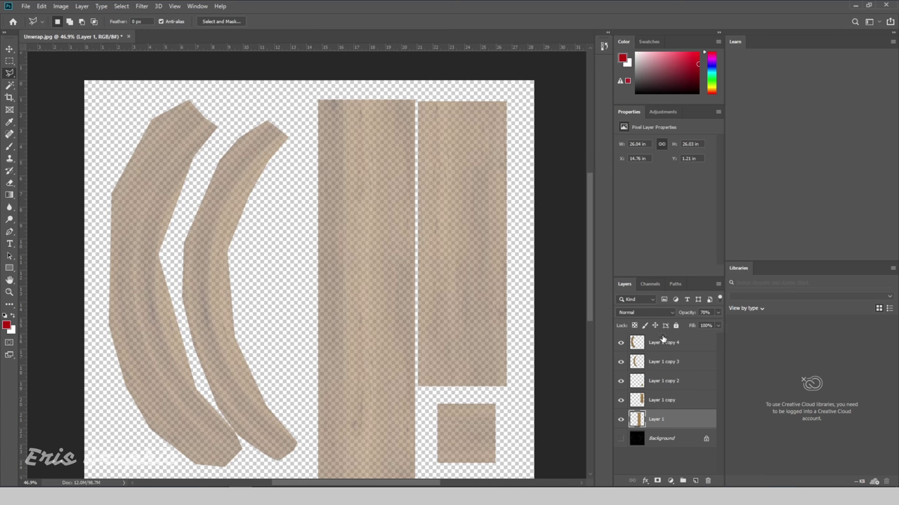
pyautogui.keyDown('shift'); pyautogui.click(664, 343); pyautogui.keyUp('shift')
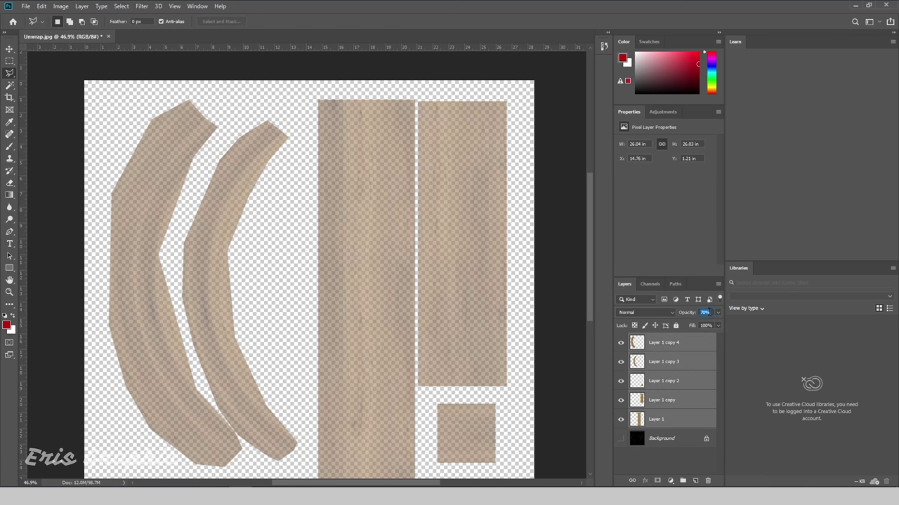
pyautogui.write('100')
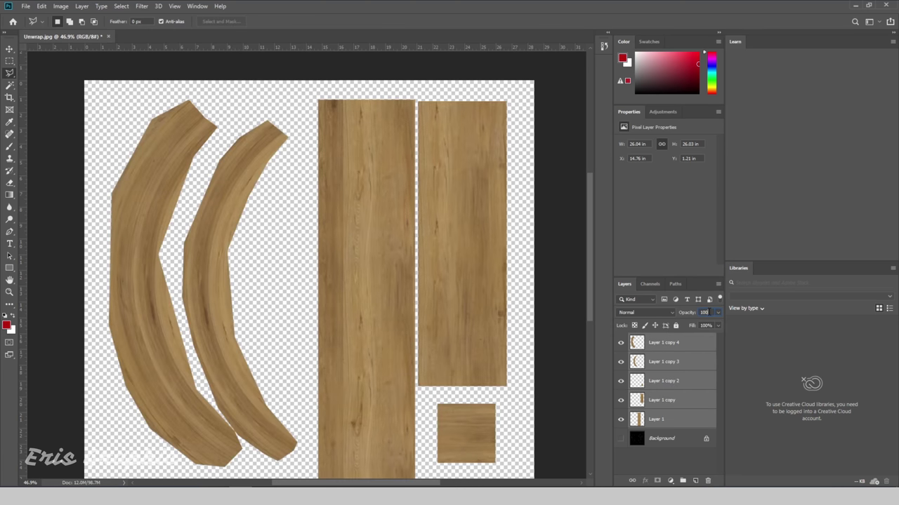
pyautogui.click(9, 49)
pyautogui.keyDown('alt'); pyautogui.scroll(-2, 309, 149); pyautogui.keyUp('alt')
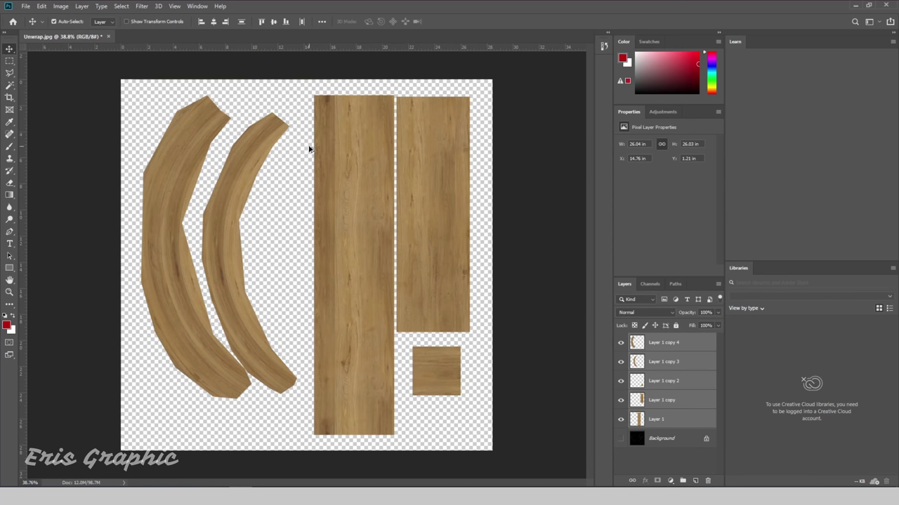
pyautogui.click(279, 209)
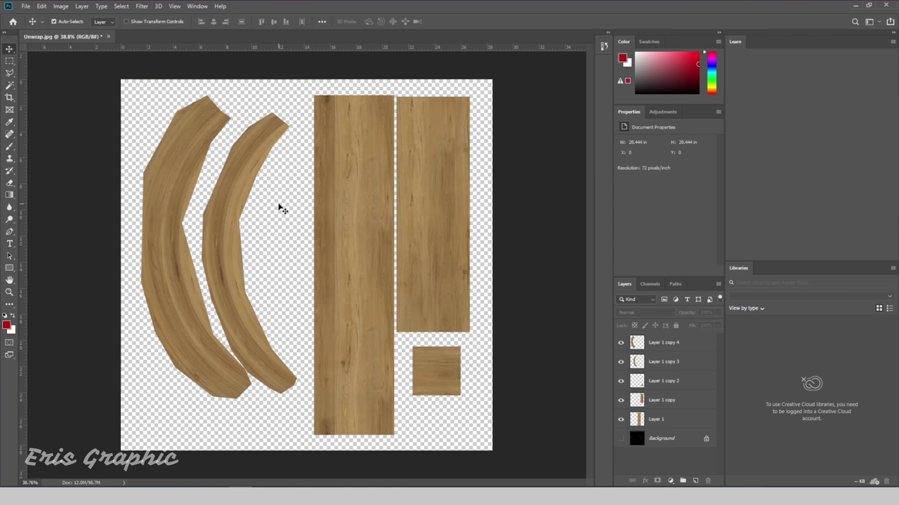
# Save the layout as JPEG 'Unwrap Diffuse' in Downloads at Quality 12
pyautogui.click(25, 6)
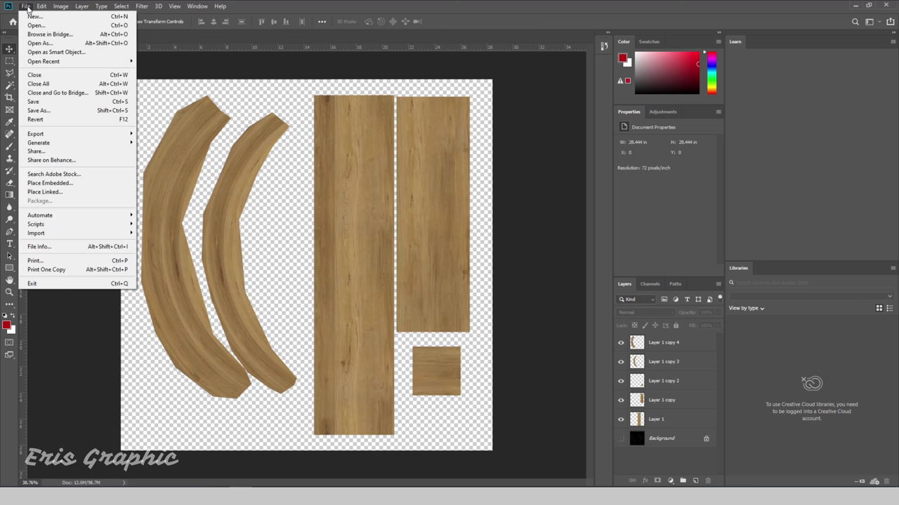
pyautogui.click(42, 110)
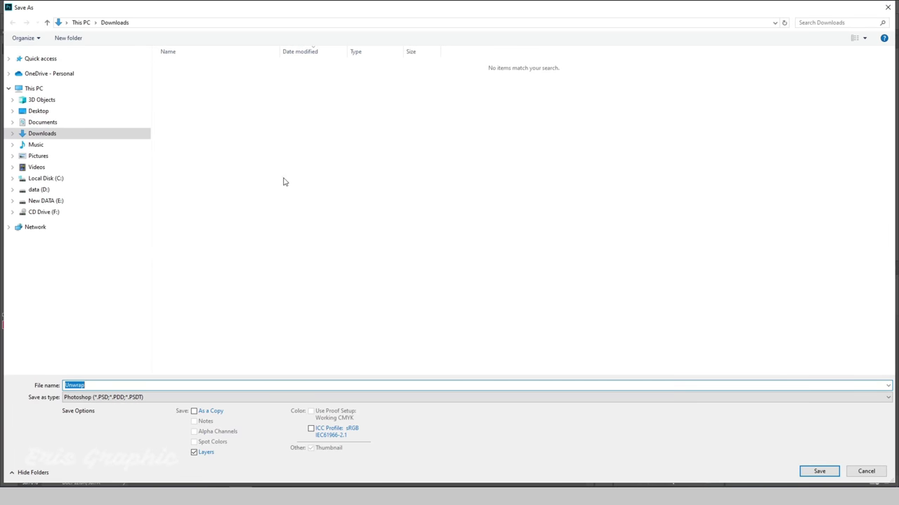
pyautogui.click(106, 399)
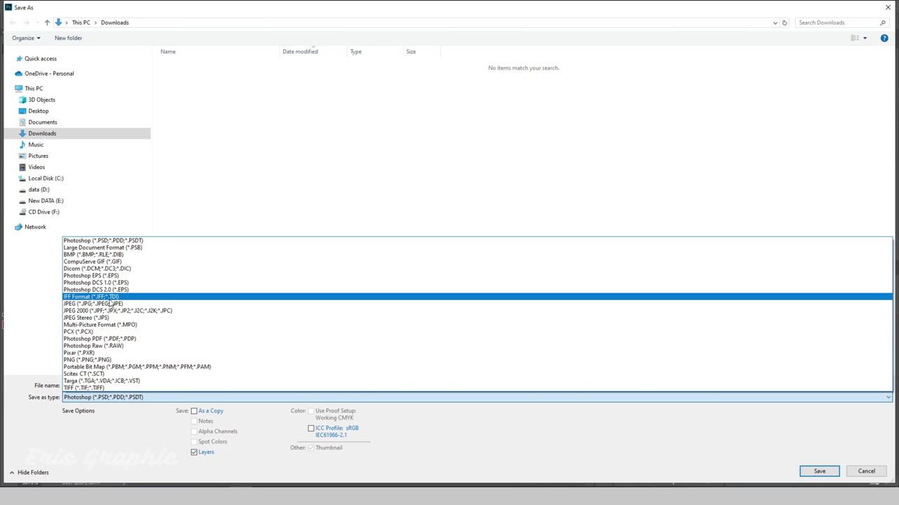
pyautogui.click(109, 306)
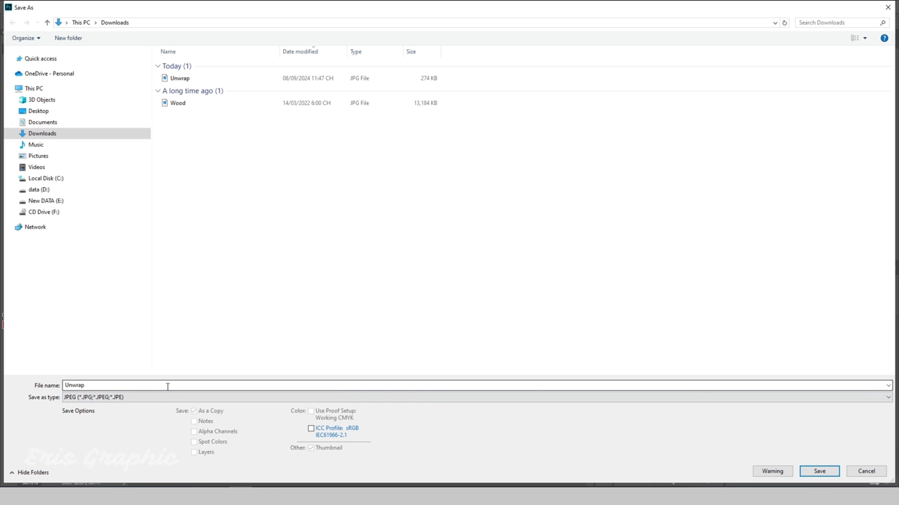
pyautogui.doubleClick(117, 385)
pyautogui.click(125, 385)
pyautogui.write('Diffuse')
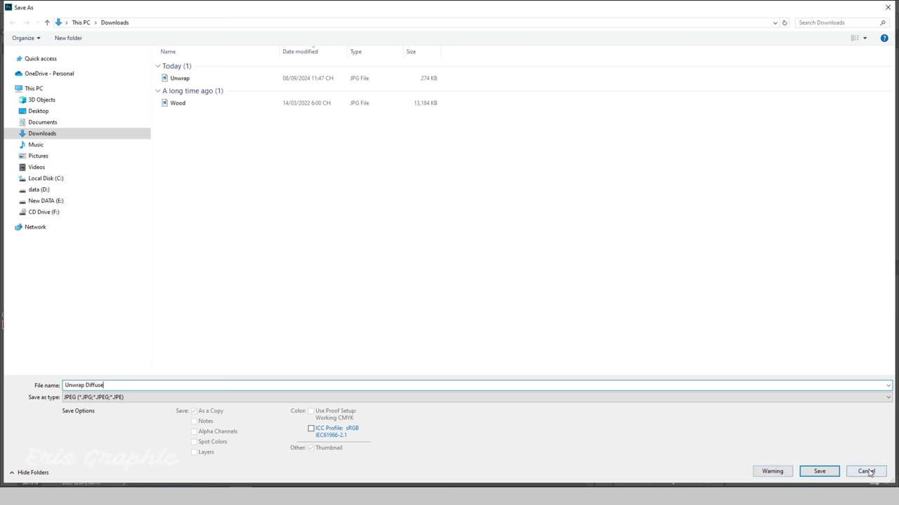
pyautogui.click(820, 471)
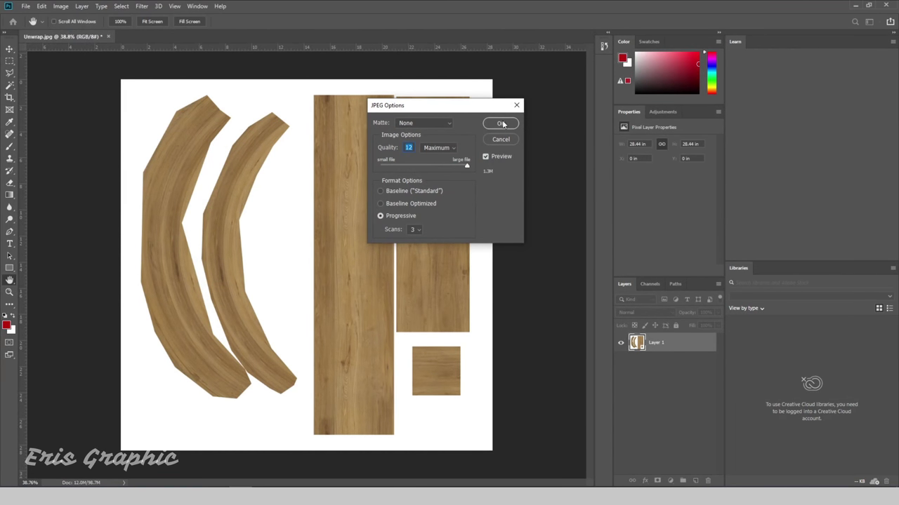
pyautogui.click(502, 125)
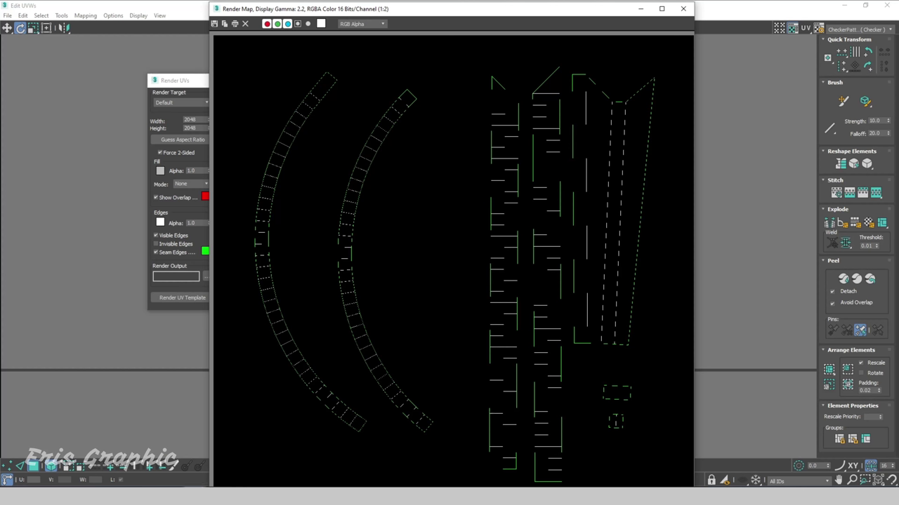
# Close the Render Map and Edit UVs windows and frame the Arc002 leg in the viewport
pyautogui.click(683, 10)
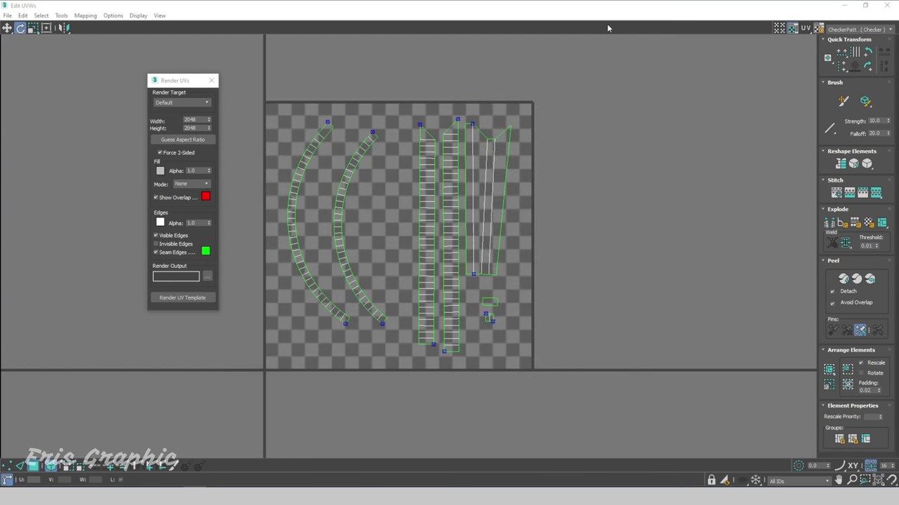
pyautogui.click(887, 5)
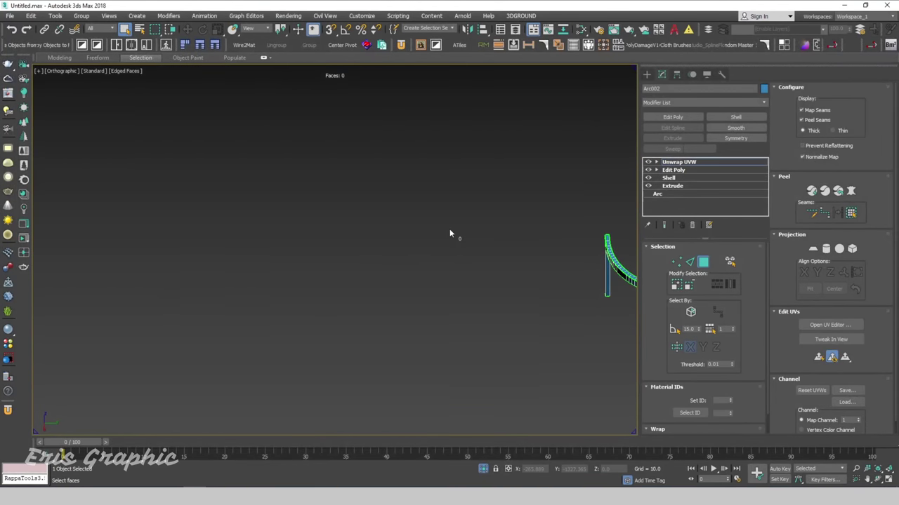
pyautogui.press('z')
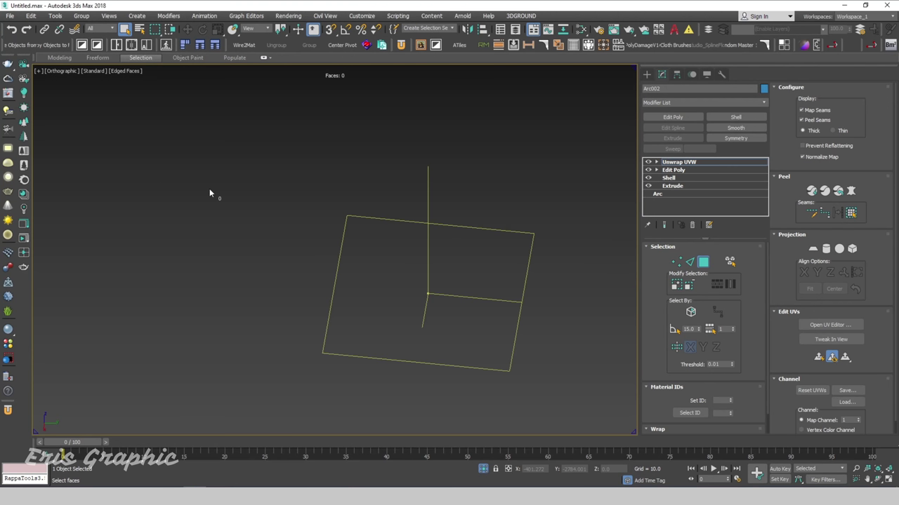
pyautogui.scroll(5, 438, 234)
pyautogui.scroll(3, 447, 253)
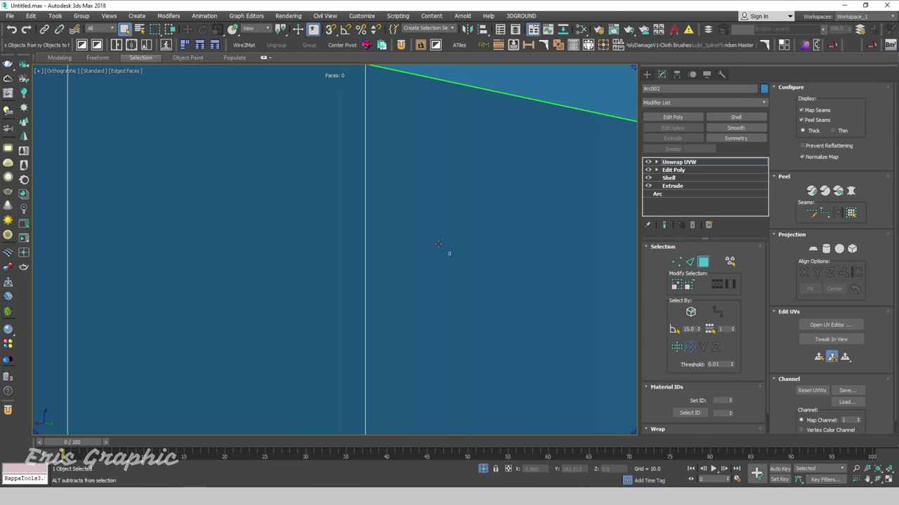
pyautogui.scroll(-5, 300, 231)
pyautogui.scroll(-5, 302, 250)
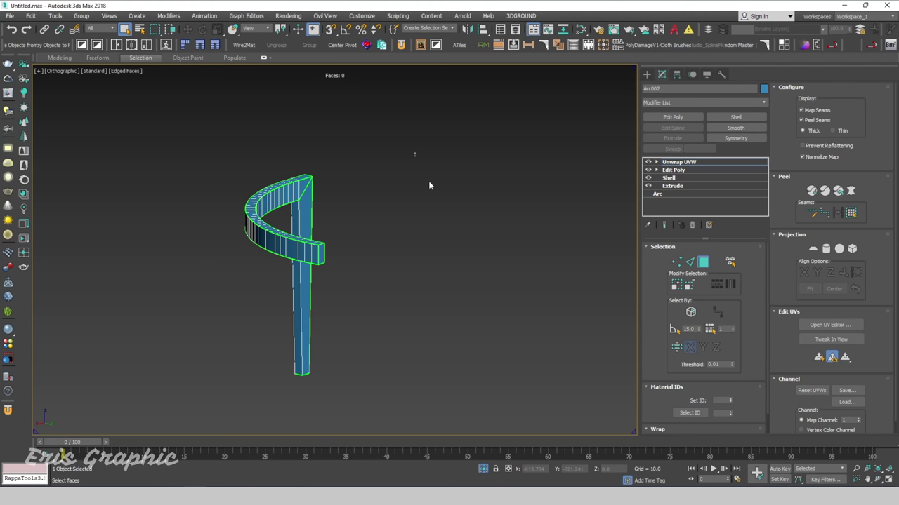
# Open the Slate Material Editor and delete the old Map #5 and Material #29 nodes
pyautogui.click(646, 74)
pyautogui.click(517, 156)
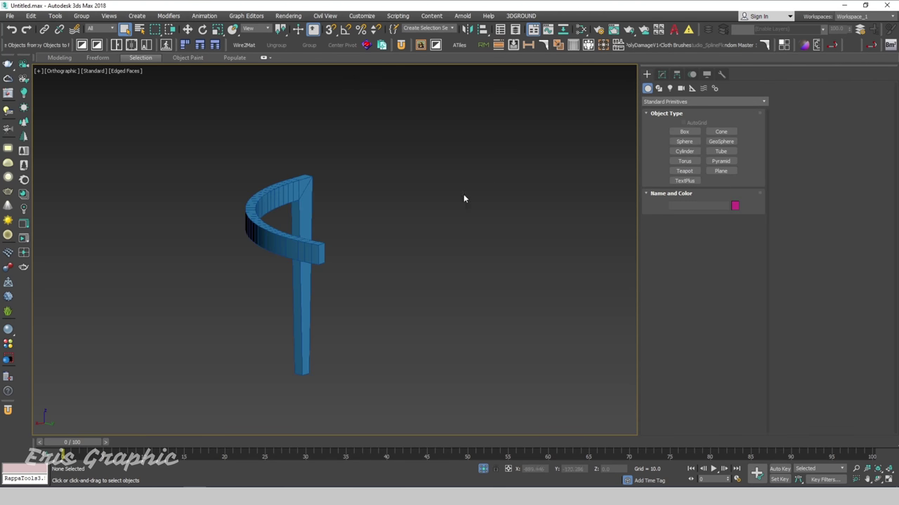
pyautogui.press('m')
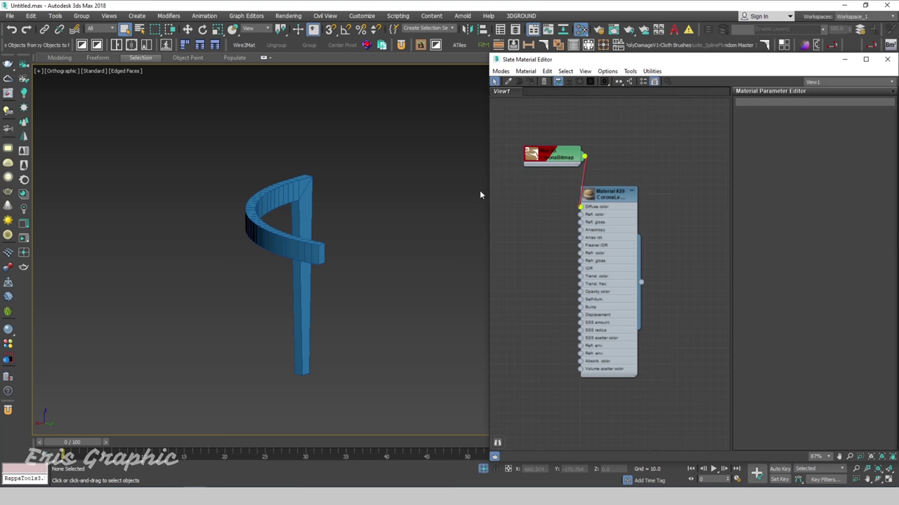
pyautogui.moveTo(499, 126)
pyautogui.mouseDown()
pyautogui.moveTo(658, 392)
pyautogui.moveTo(691, 427)
pyautogui.mouseUp()
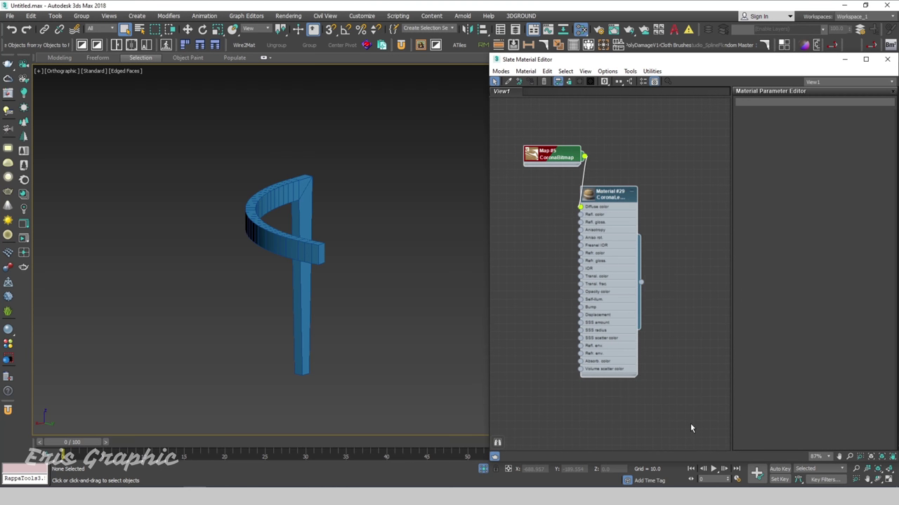
pyautogui.press('Delete')
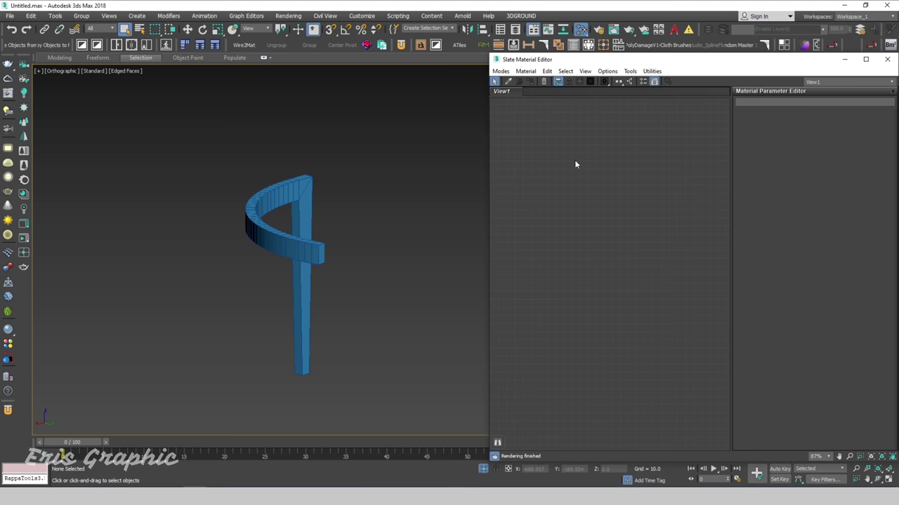
# Add a CoronaLegacyMtl and a CoronaBitmap loading Unwrap Diffuse, wired to its Diffuse color
pyautogui.rightClick(575, 164)
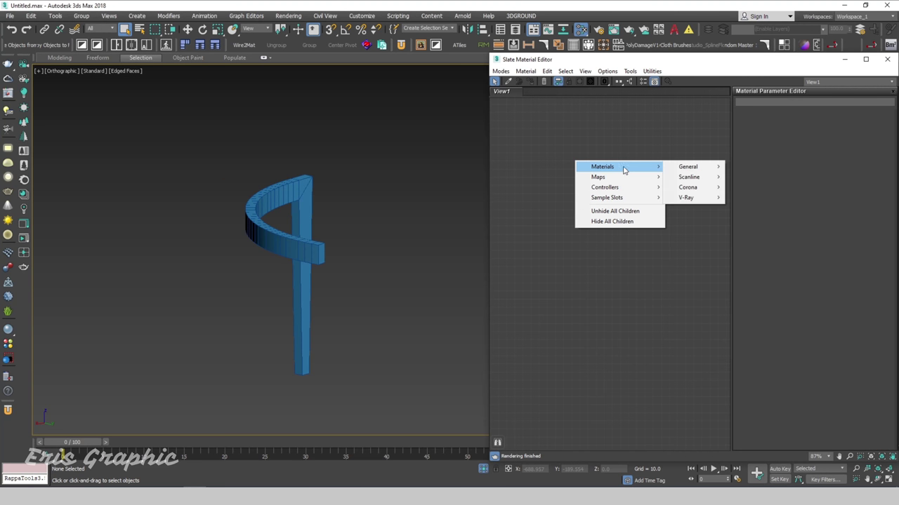
pyautogui.moveTo(688, 187)
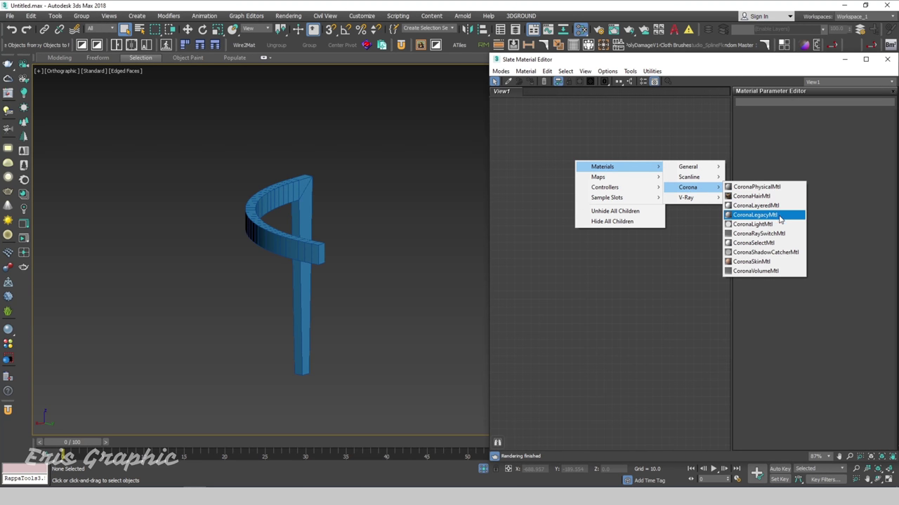
pyautogui.click(754, 215)
pyautogui.moveTo(594, 173); pyautogui.dragTo(691, 172)
pyautogui.rightClick(518, 148)
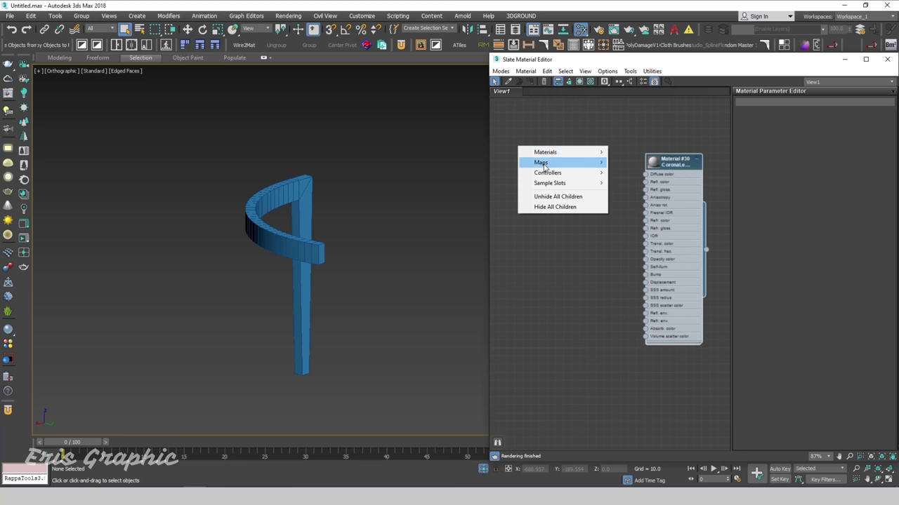
pyautogui.moveTo(630, 173)
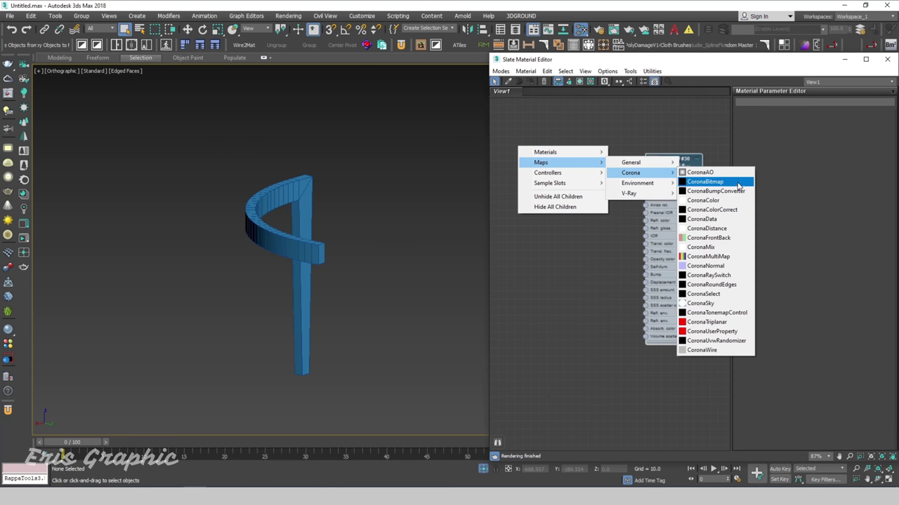
pyautogui.click(735, 182)
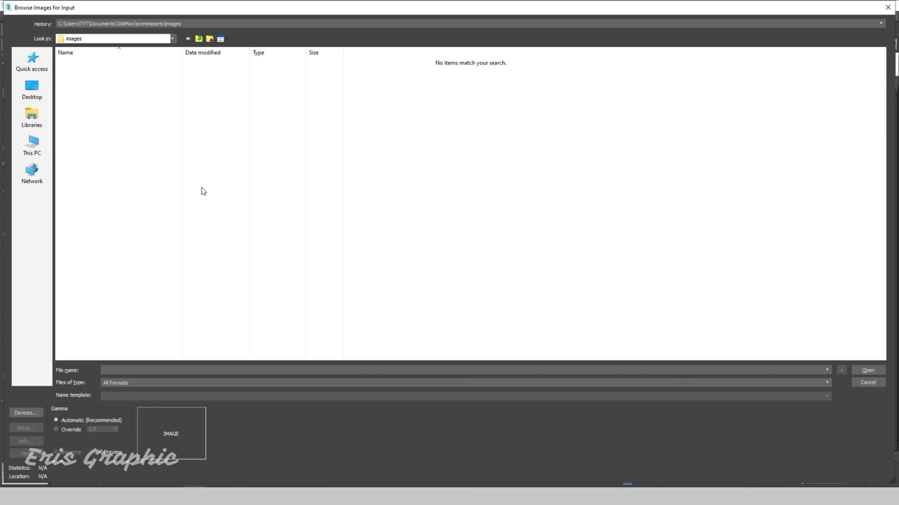
pyautogui.click(41, 150)
pyautogui.doubleClick(411, 71)
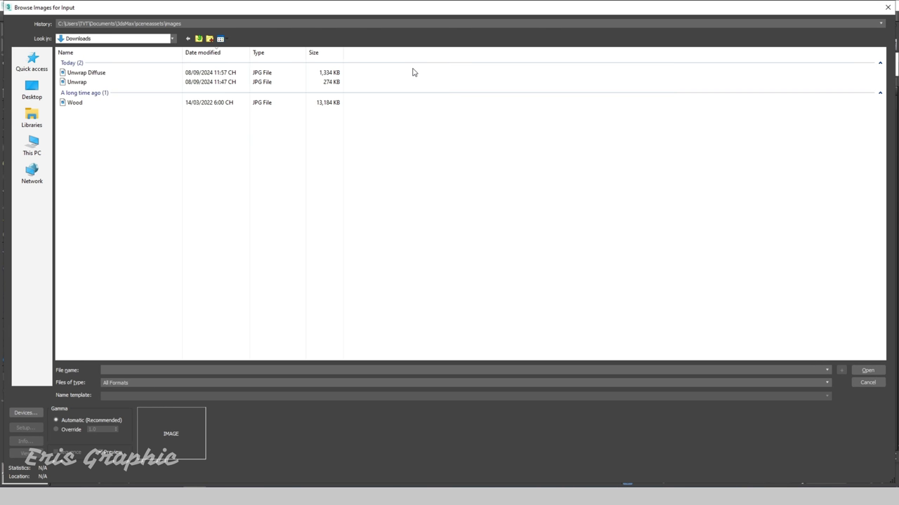
pyautogui.click(101, 73)
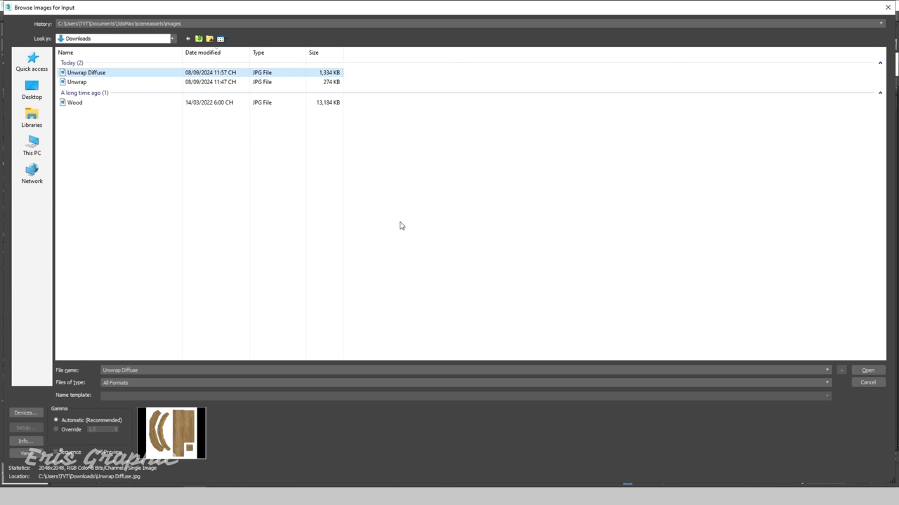
pyautogui.click(868, 370)
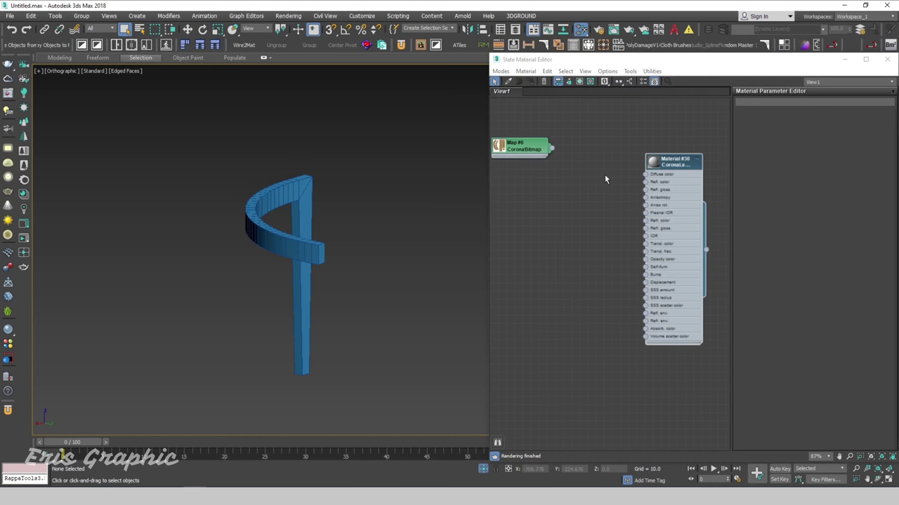
pyautogui.moveTo(523, 146); pyautogui.dragTo(651, 177)
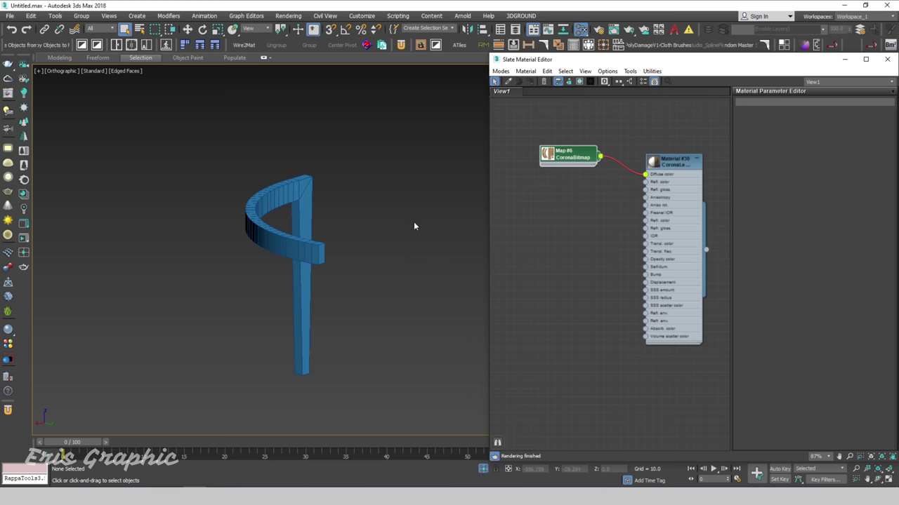
# Assign Material #30 to the Arc002 leg and deselect it to view the wood texture
pyautogui.click(305, 281)
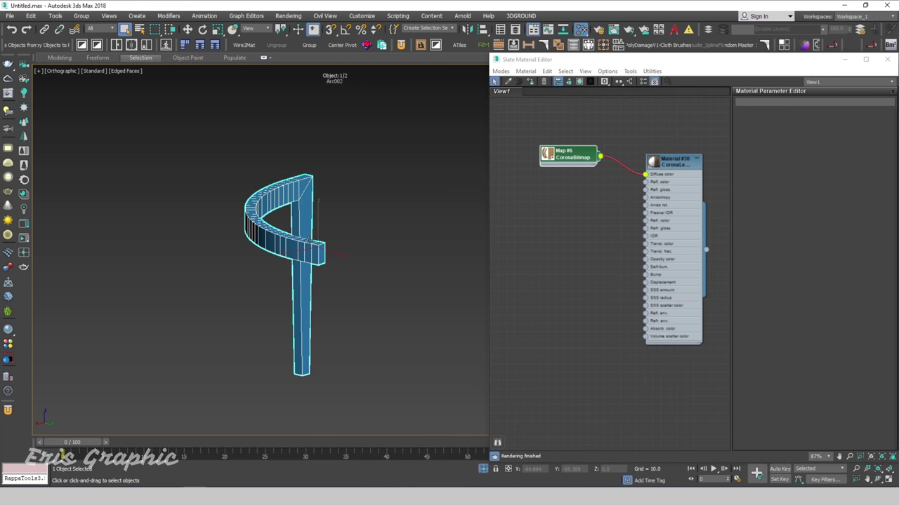
pyautogui.keyDown('alt'); pyautogui.moveTo(306, 281); pyautogui.dragTo(676, 201, button='middle'); pyautogui.keyUp('alt')
pyautogui.click(672, 162)
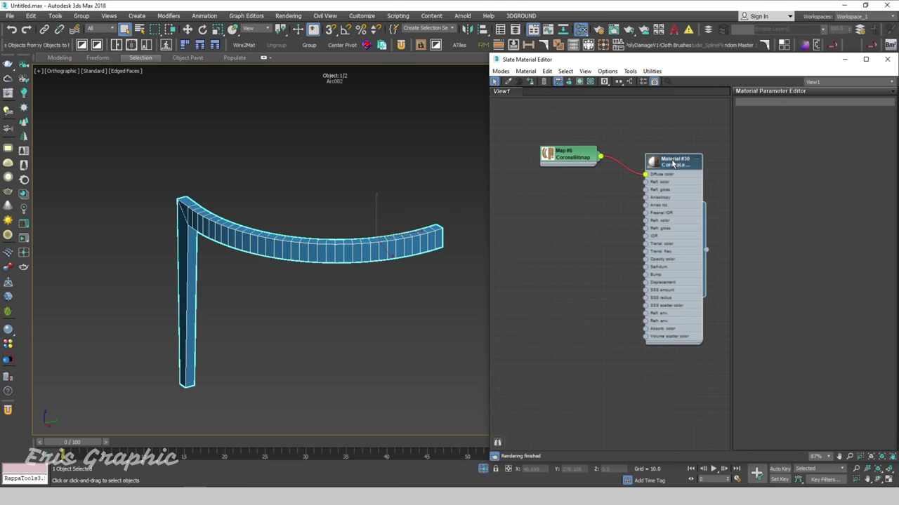
pyautogui.click(530, 81)
pyautogui.click(398, 154)
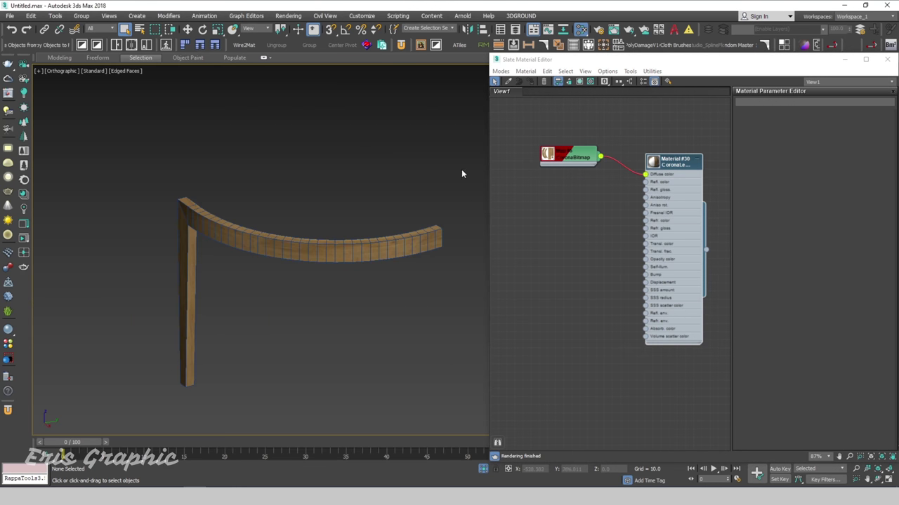
pyautogui.click(886, 59)
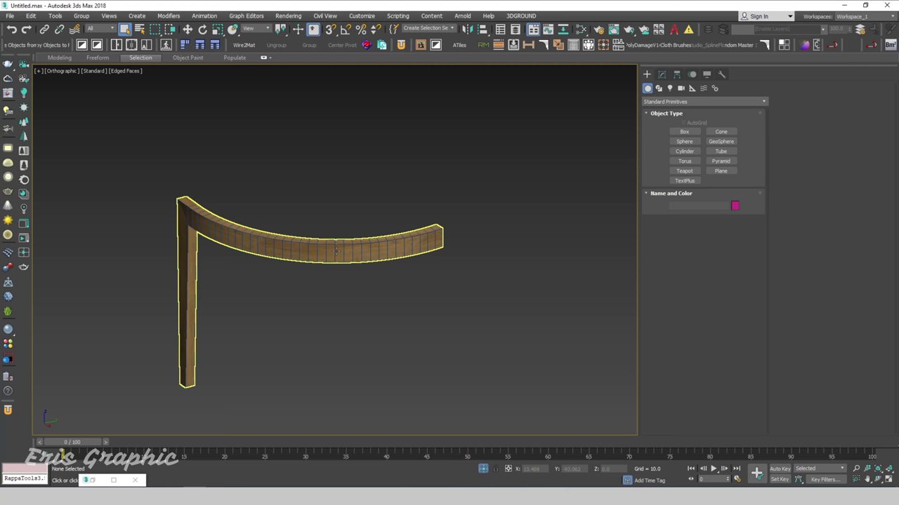
# Switch to Default Shading without edges and orbit around the leg piece and frame corner
pyautogui.press('F4')
pyautogui.keyDown('alt'); pyautogui.moveTo(261, 282); pyautogui.dragTo(328, 265, button='middle'); pyautogui.keyUp('alt')
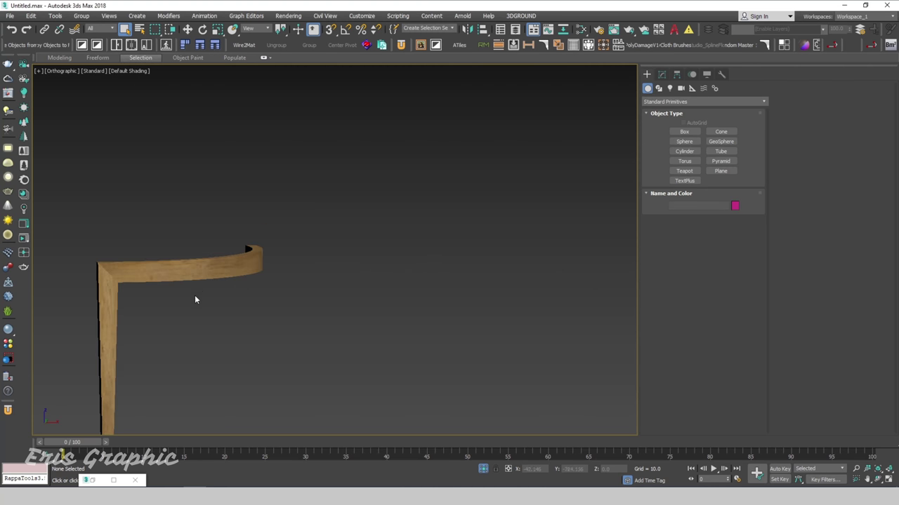
pyautogui.scroll(5, 196, 300)
pyautogui.scroll(-5, 171, 184)
pyautogui.moveTo(172, 185)
pyautogui.keyDown('alt'); pyautogui.mouseDown(button='middle')
pyautogui.moveTo(235, 238)
pyautogui.moveTo(287, 223)
pyautogui.moveTo(196, 213)
pyautogui.moveTo(259, 211)
pyautogui.moveTo(404, 264)
pyautogui.moveTo(322, 189)
pyautogui.mouseUp(button='middle'); pyautogui.keyUp('alt')
pyautogui.scroll(5, 168, 166)
pyautogui.scroll(3, 168, 165)
pyautogui.scroll(-5, 150, 220)
pyautogui.scroll(-2, 236, 223)
pyautogui.scroll(-5, 259, 210)
pyautogui.scroll(5, 498, 250)
pyautogui.scroll(-5, 498, 250)
# Unhide all hidden objects, then orbit to view the complete table from above
pyautogui.rightClick(322, 184)
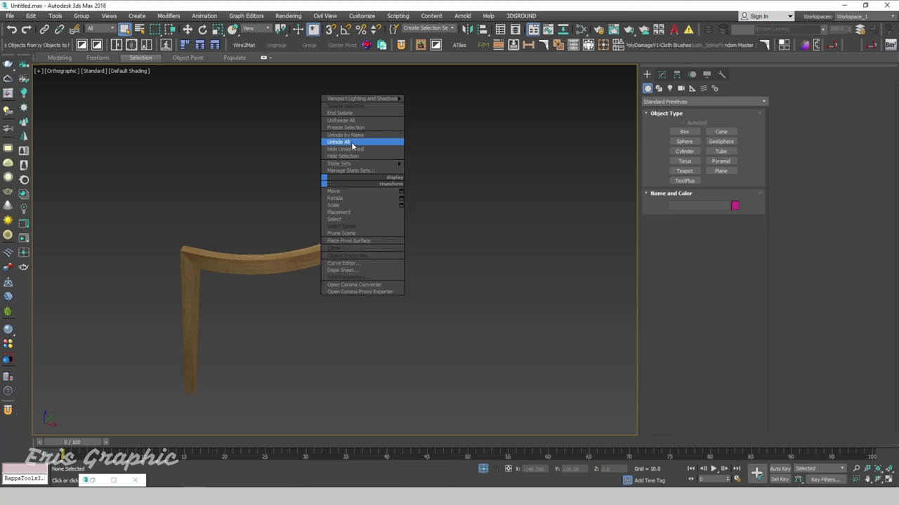
pyautogui.click(351, 142)
pyautogui.moveTo(536, 235)
pyautogui.keyDown('alt'); pyautogui.mouseDown(button='middle')
pyautogui.moveTo(493, 212)
pyautogui.moveTo(447, 234)
pyautogui.mouseUp(button='middle'); pyautogui.keyUp('alt')
pyautogui.scroll(3, 327, 234)
pyautogui.scroll(-3, 381, 241)
pyautogui.moveTo(381, 241)
pyautogui.keyDown('alt'); pyautogui.mouseDown(button='middle')
pyautogui.moveTo(488, 273)
pyautogui.moveTo(471, 299)
pyautogui.moveTo(567, 295)
pyautogui.mouseUp(button='middle'); pyautogui.keyUp('alt')
pyautogui.click(392, 193)
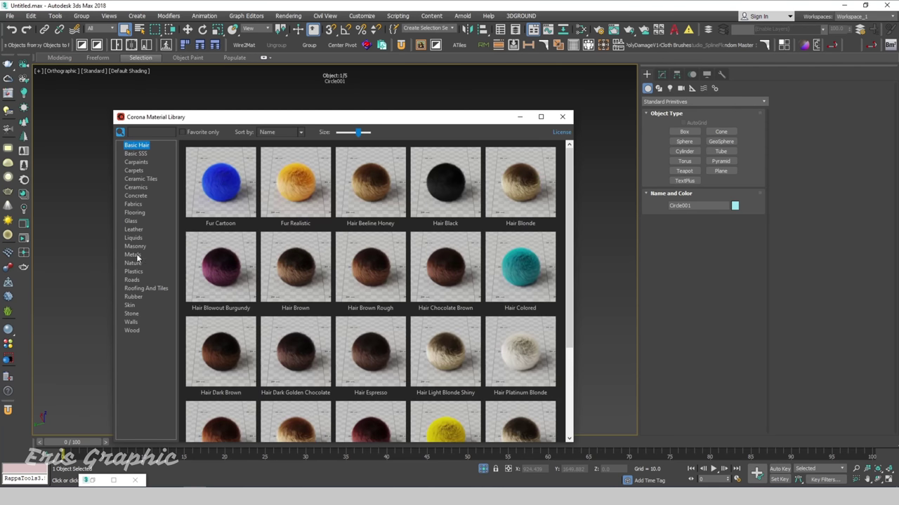
# Assign Corona's Glass Safety material from the library's Glass category to tabletop Circle001
pyautogui.click(141, 273)
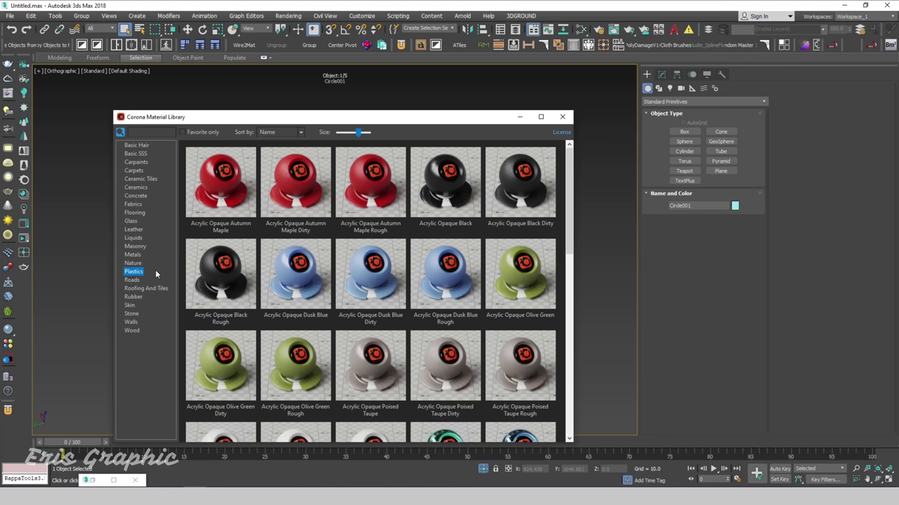
pyautogui.click(136, 221)
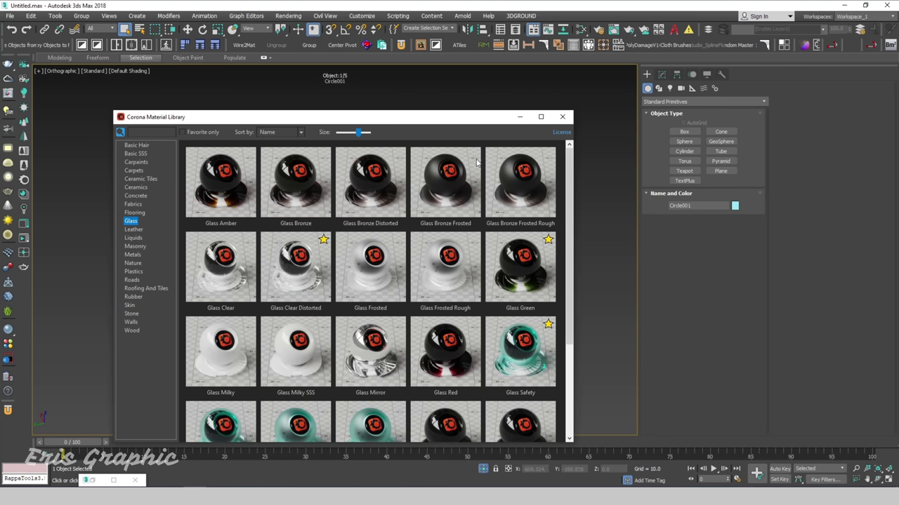
pyautogui.moveTo(462, 119); pyautogui.dragTo(408, 78)
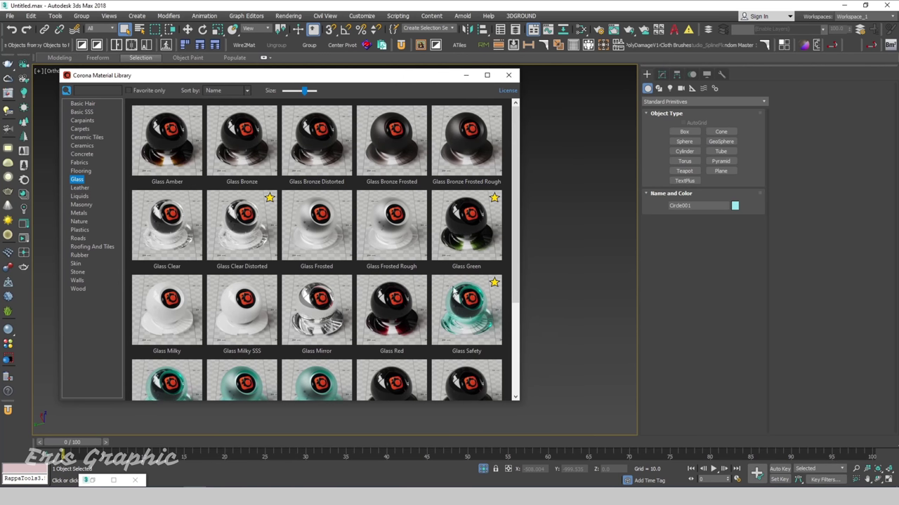
pyautogui.click(465, 301)
pyautogui.rightClick(473, 300)
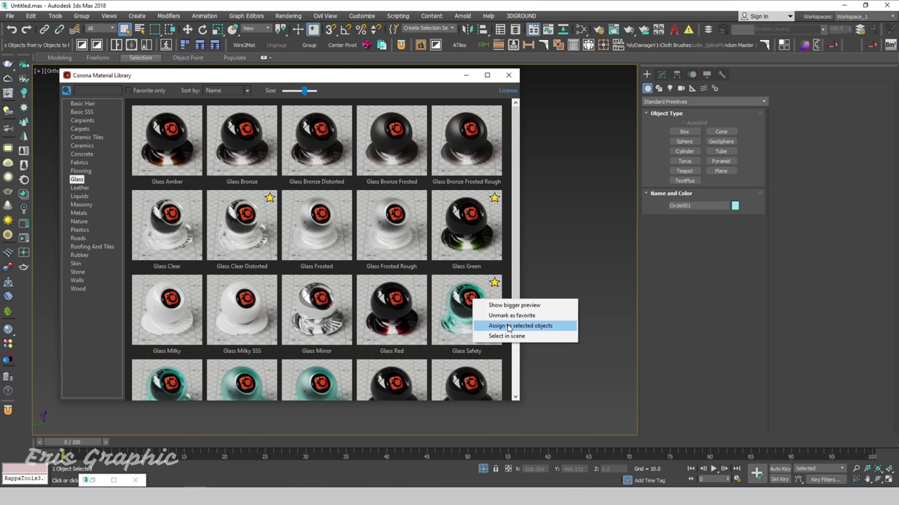
pyautogui.click(513, 326)
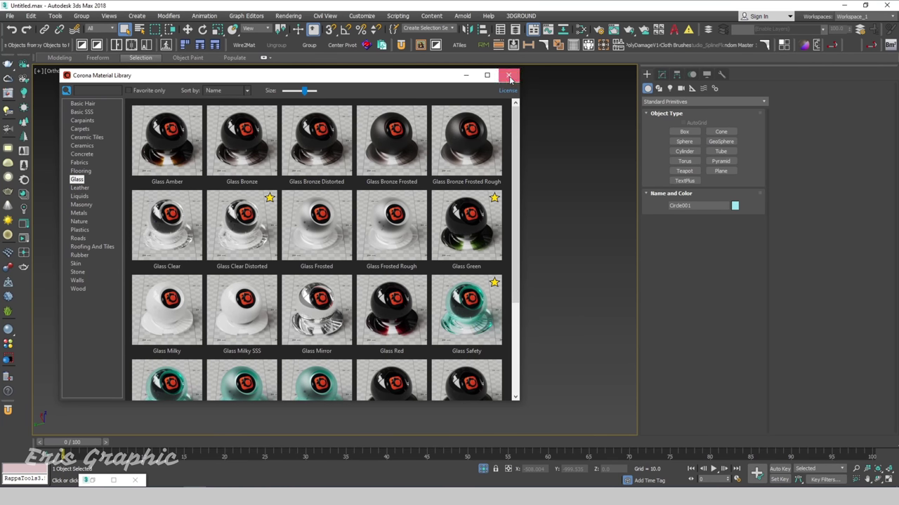
pyautogui.click(510, 76)
pyautogui.click(531, 216)
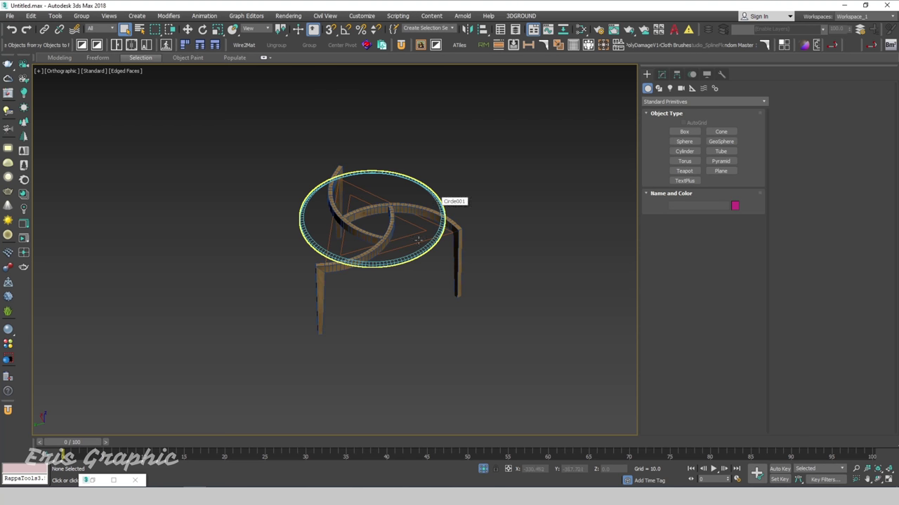
# Turn edged faces back on, unhide all objects so the room appears, and orbit it
pyautogui.scroll(5, 449, 239)
pyautogui.press('F4')
pyautogui.scroll(-6, 421, 197)
pyautogui.rightClick(472, 144)
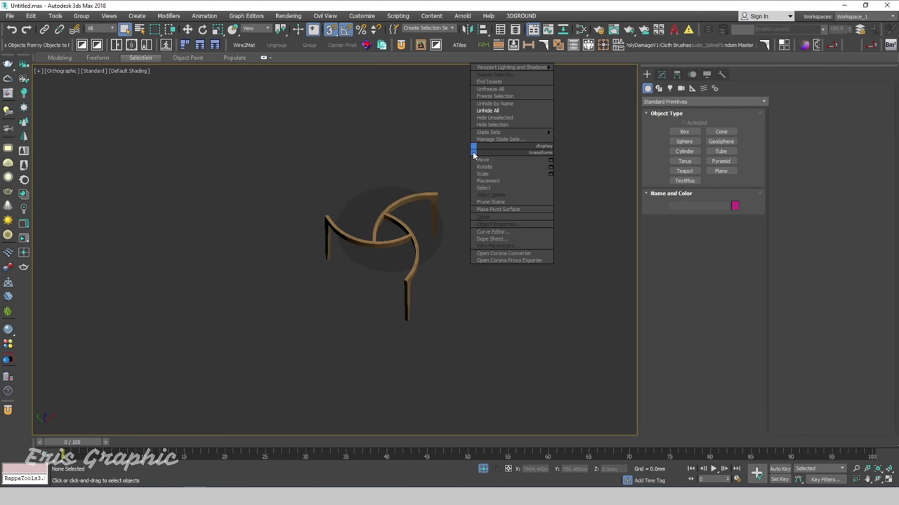
pyautogui.click(491, 119)
pyautogui.scroll(-5, 416, 185)
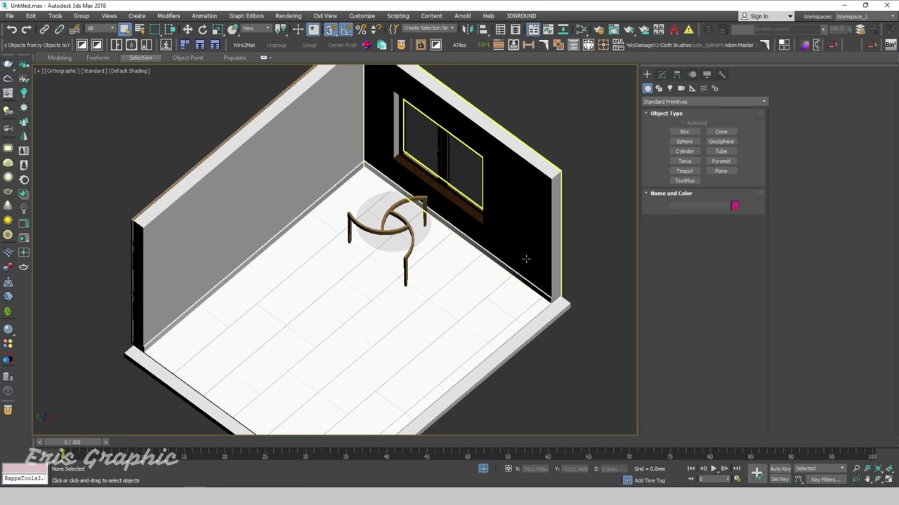
pyautogui.moveTo(525, 255)
pyautogui.keyDown('alt'); pyautogui.mouseDown(button='middle')
pyautogui.moveTo(547, 218)
pyautogui.moveTo(559, 240)
pyautogui.moveTo(557, 232)
pyautogui.mouseUp(button='middle'); pyautogui.keyUp('alt')
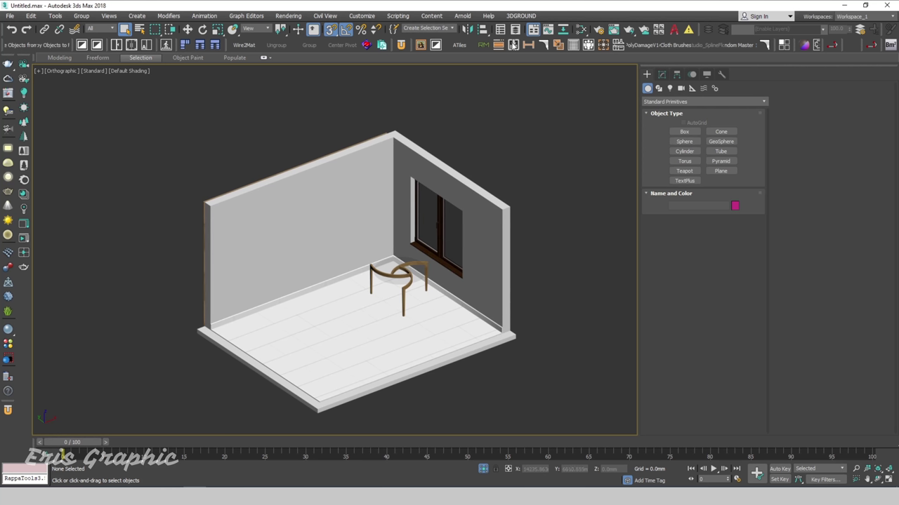
# Toggle layer 1 visibility in the Layer Explorer and view the scene through CoronaCamera002
pyautogui.click(516, 29)
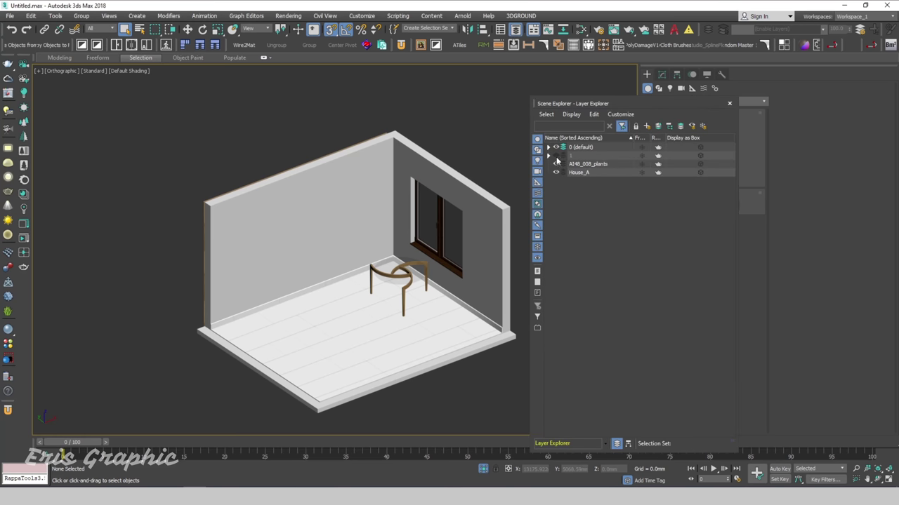
pyautogui.click(556, 156)
pyautogui.click(729, 103)
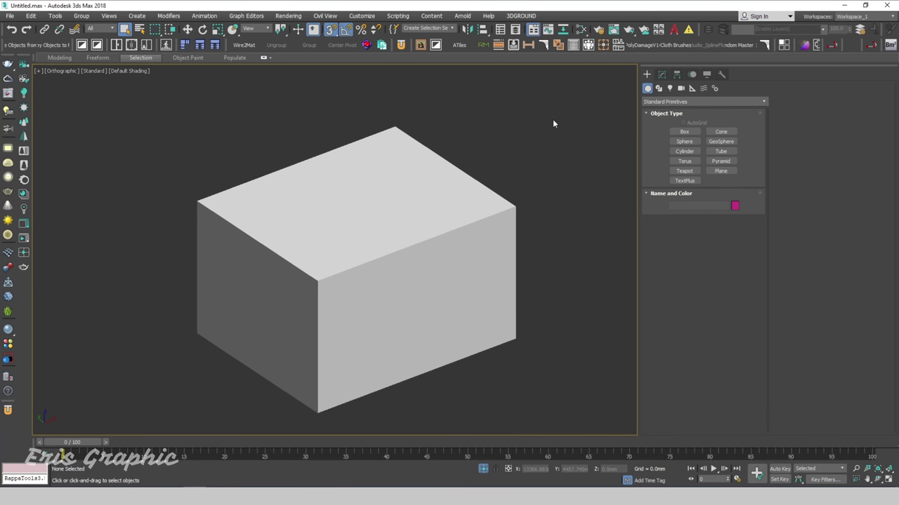
pyautogui.press('c')
pyautogui.doubleClick(425, 187)
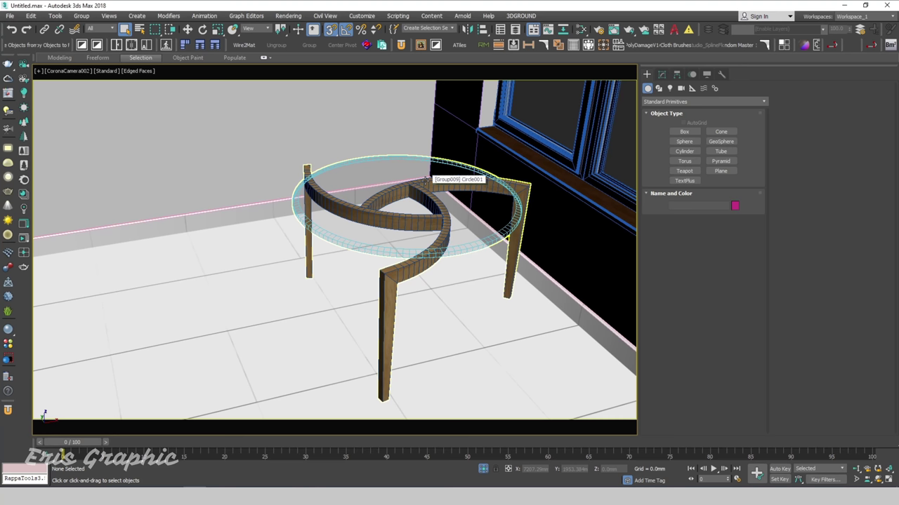
pyautogui.click(425, 181)
pyautogui.click(559, 205)
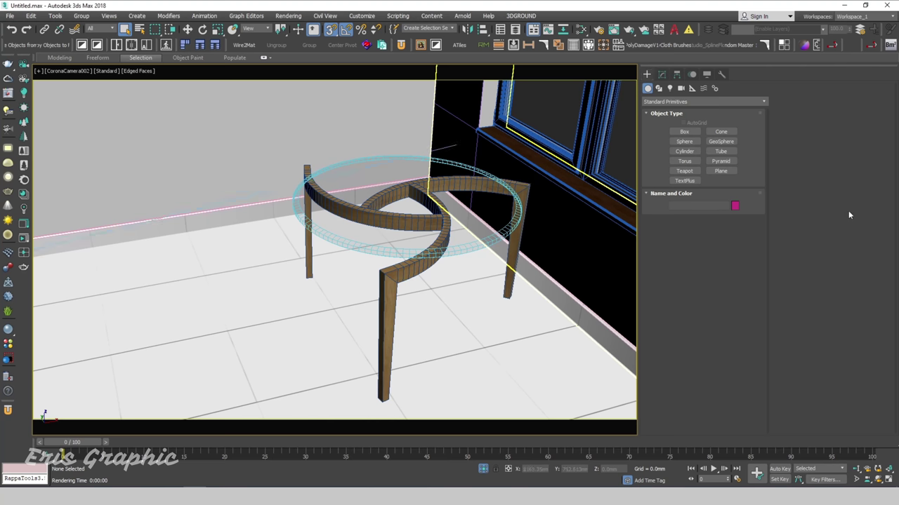
# Open Corona Render Setup, move it aside, and render the CoronaCamera002 view
pyautogui.click(294, 16)
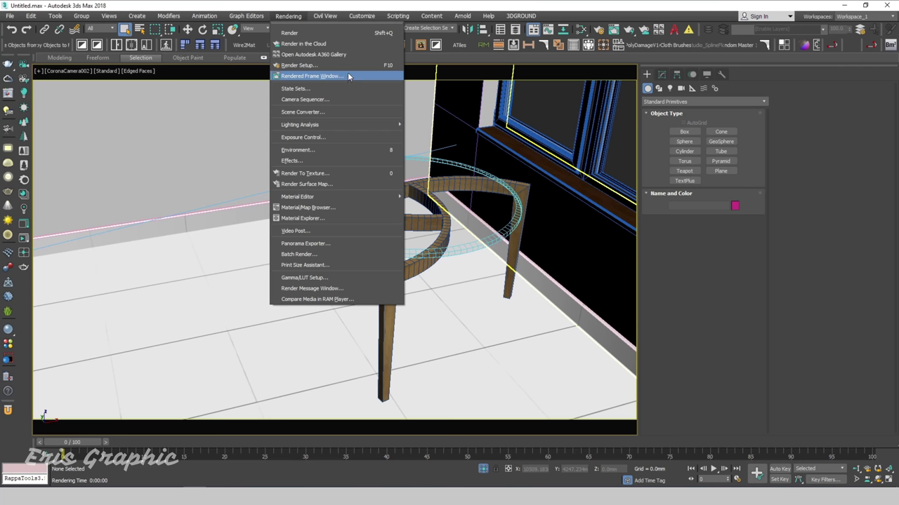
pyautogui.click(344, 65)
pyautogui.moveTo(311, 58); pyautogui.dragTo(765, 117)
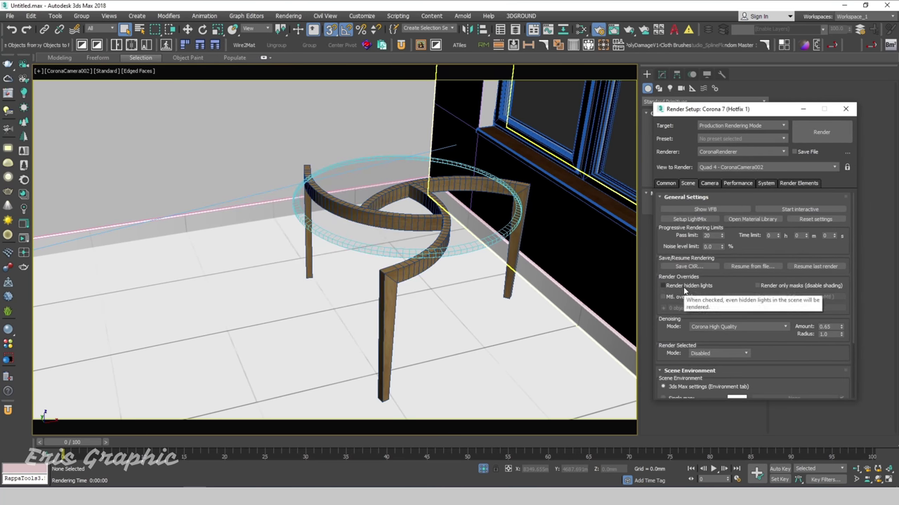
pyautogui.moveTo(762, 112); pyautogui.dragTo(795, 100)
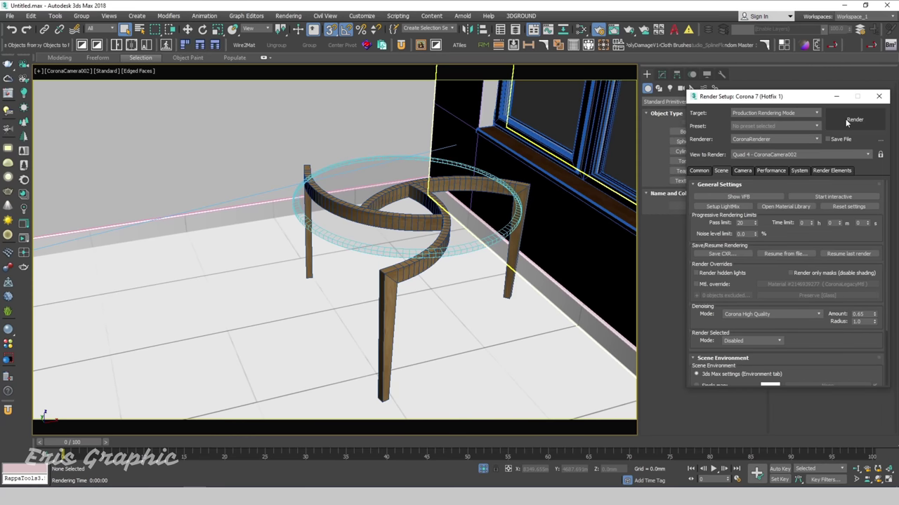
pyautogui.click(845, 119)
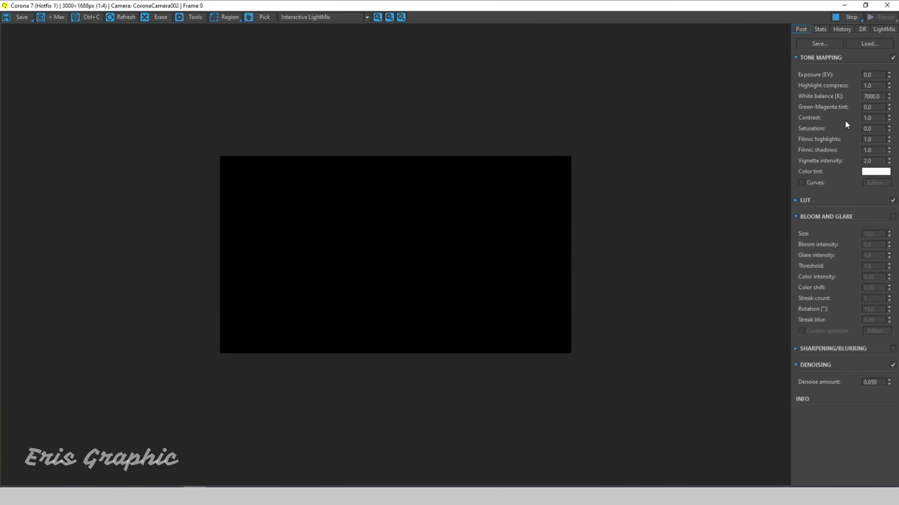
# Maximize the Corona frame buffer and enable Bloom and Glare in the Post tab
pyautogui.click(865, 5)
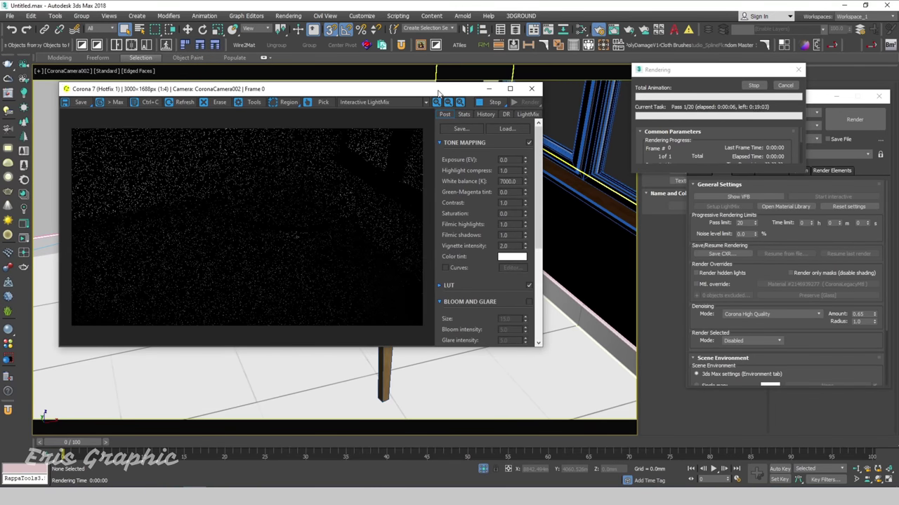
pyautogui.click(510, 90)
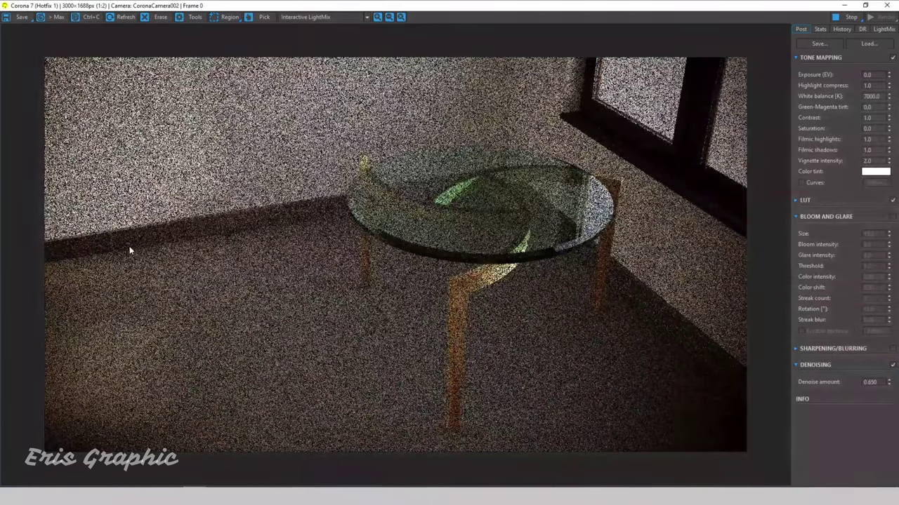
pyautogui.click(892, 216)
pyautogui.scroll(-1, 452, 225)
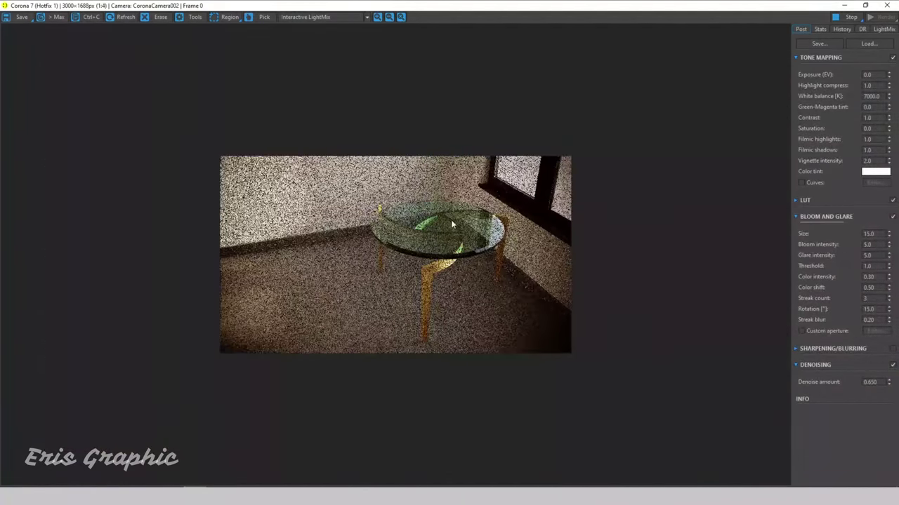
pyautogui.scroll(1, 452, 225)
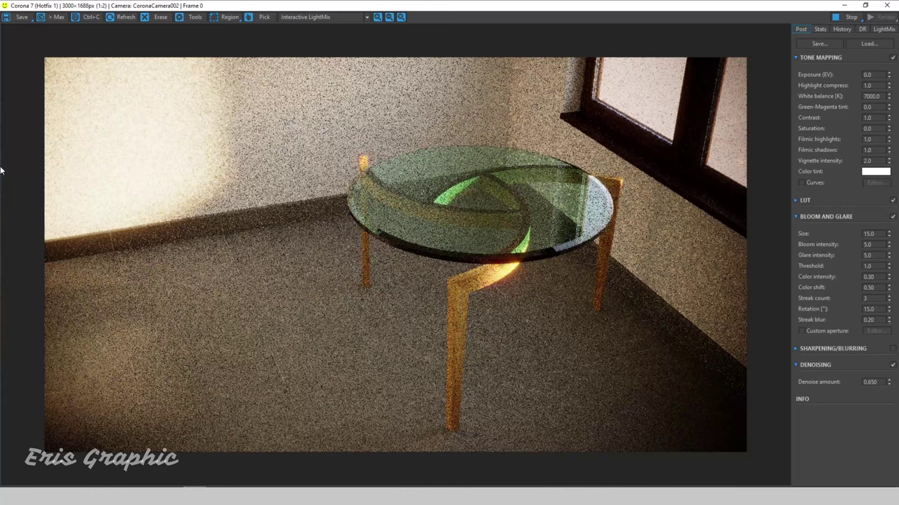